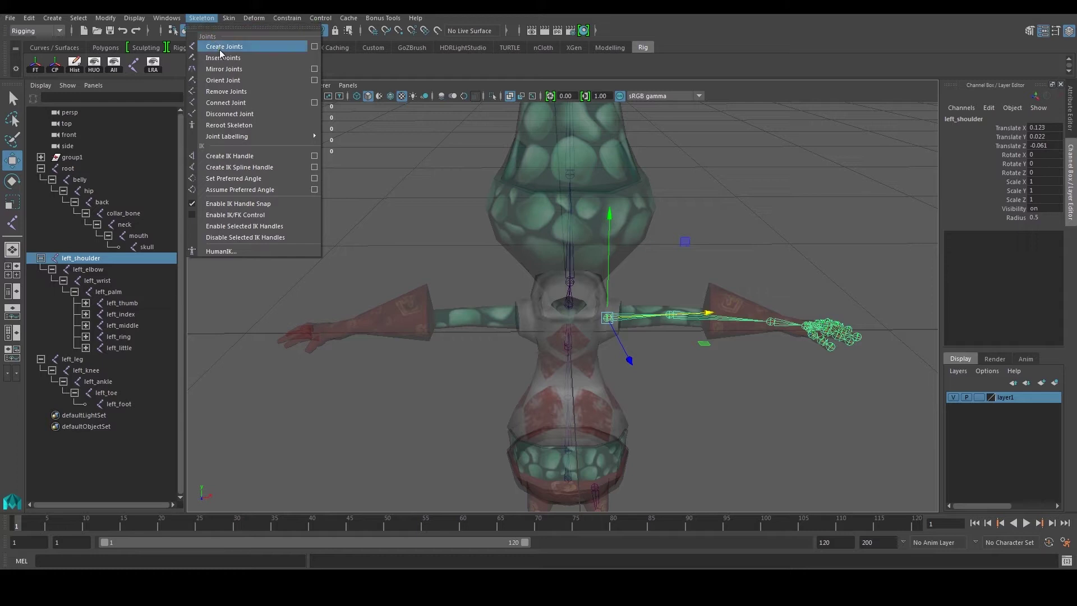
Step: Mirror the left_shoulder joint chain across YZ with the Behavior function, replacing "left" with "right" in the joint names
click(314, 73)
drag(321, 136, 295, 134)
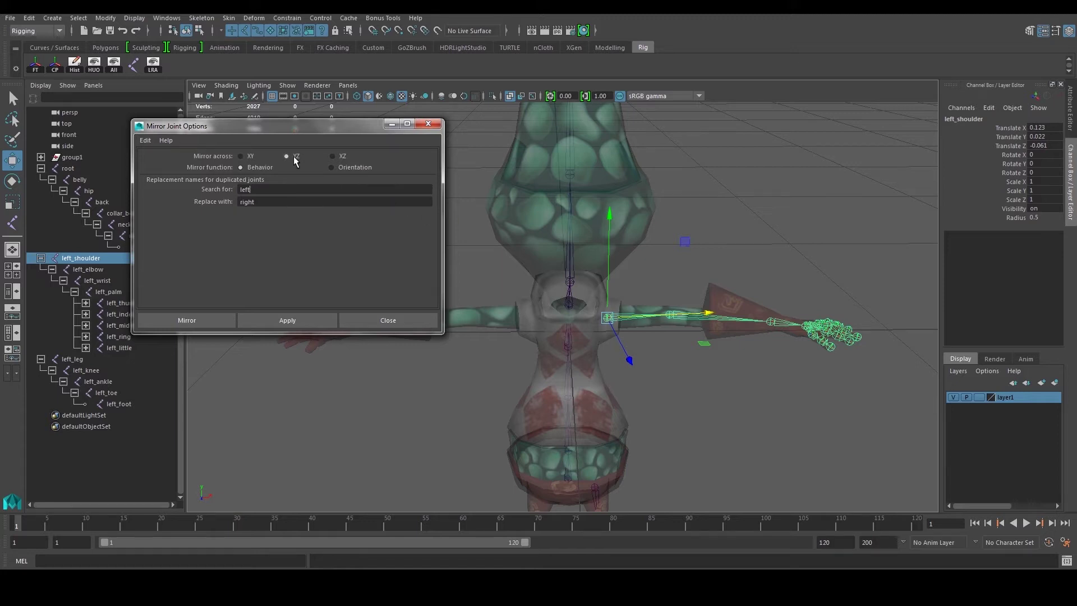
alt+drag(606, 319, 561, 289)
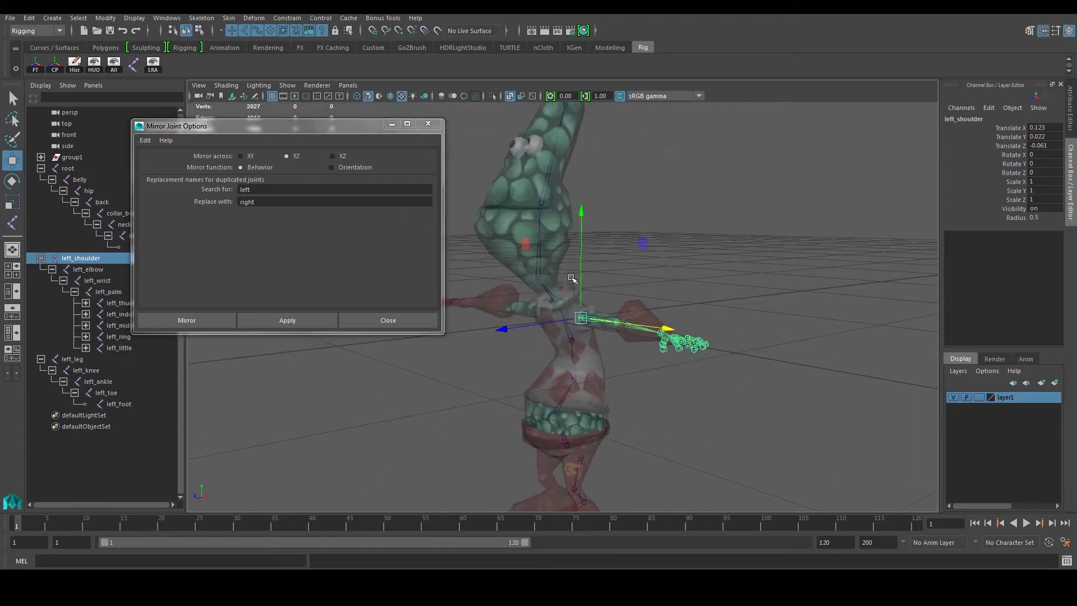
alt+drag(584, 306, 553, 304)
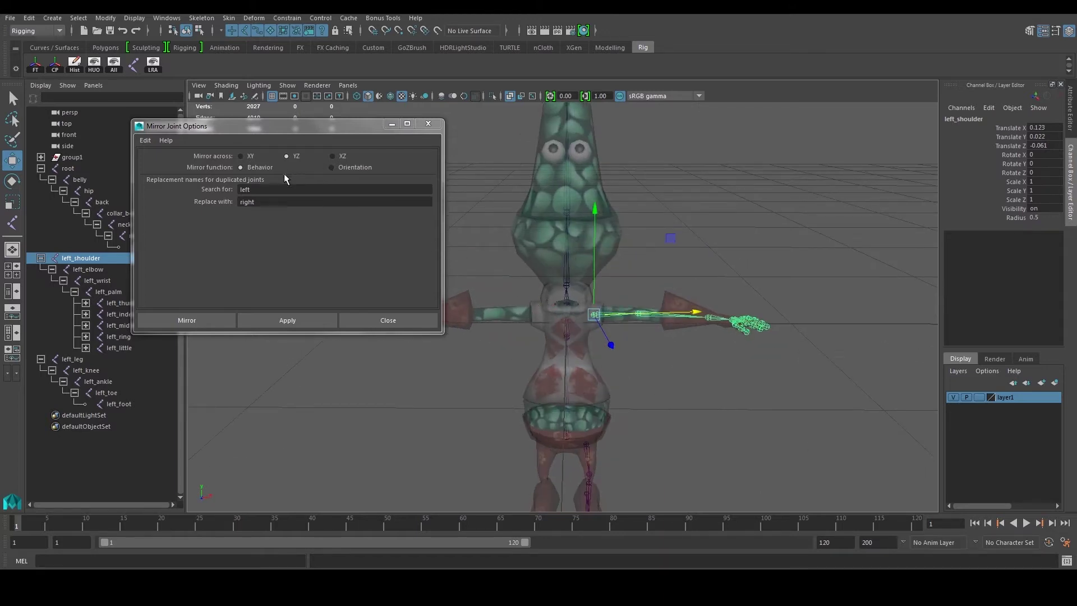
click(267, 189)
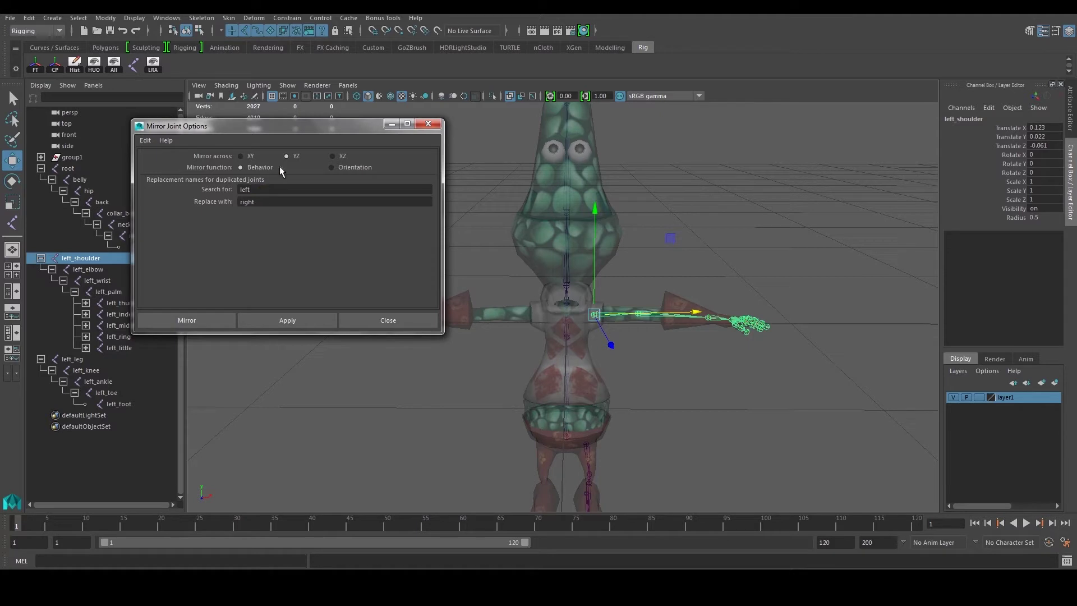
drag(303, 126, 382, 122)
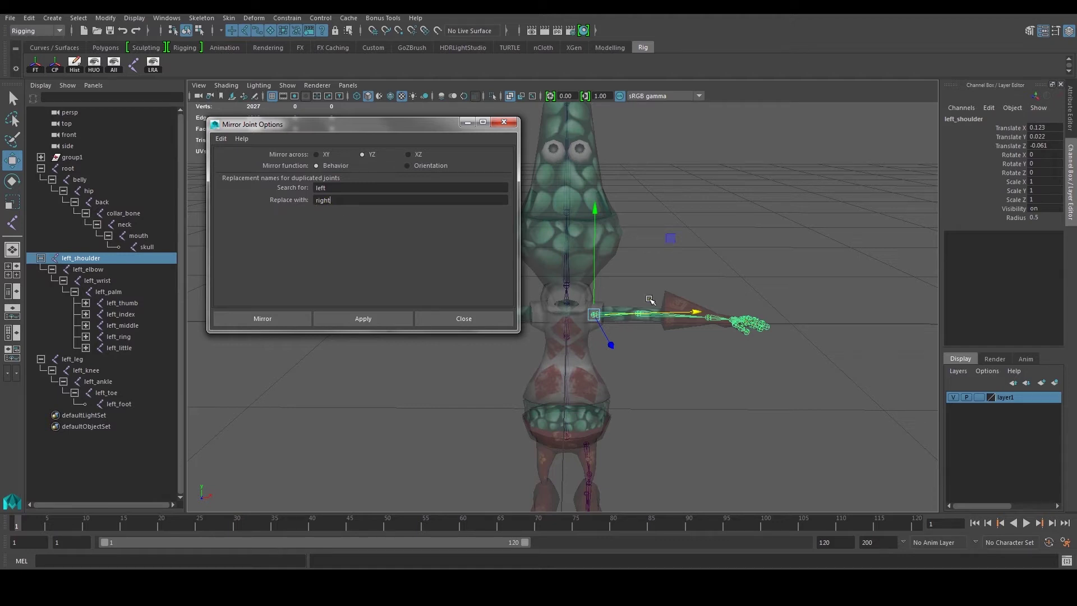
scroll(647, 307, up, 5)
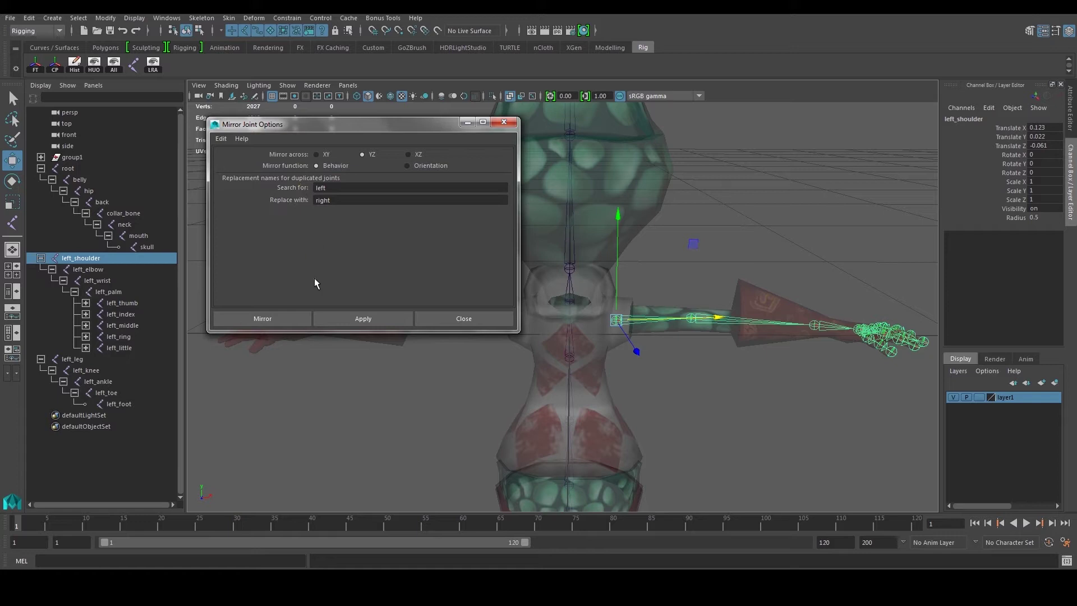
click(291, 315)
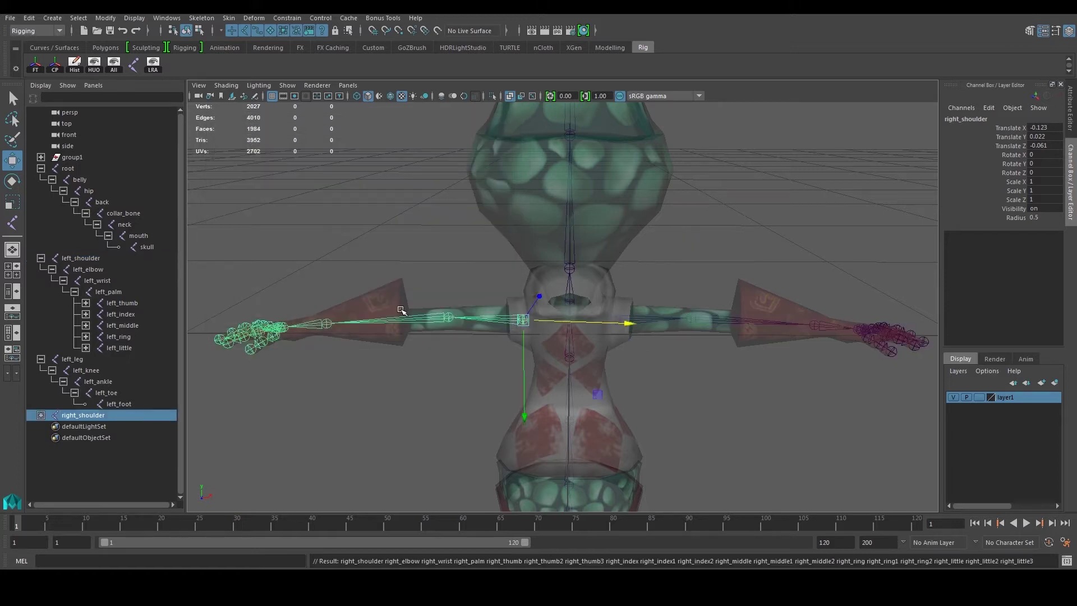
Step: Examine the mirrored right arm joints on the model and expand the right_shoulder hierarchy down to the finger joints
alt+drag(435, 284, 452, 306)
alt+middle_drag(413, 309, 440, 302)
alt+drag(541, 306, 561, 305)
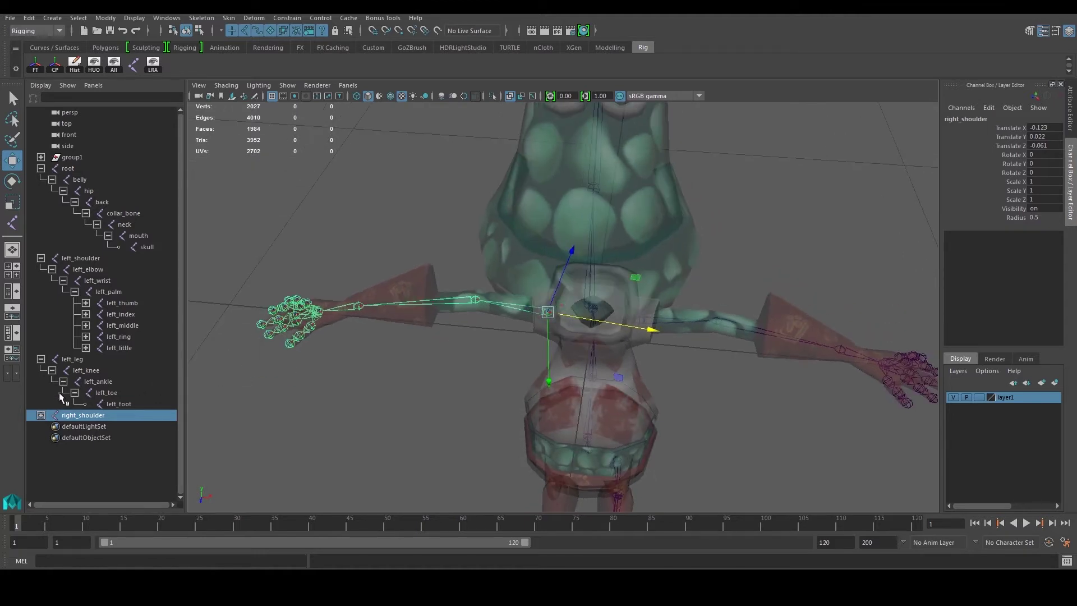
click(41, 416)
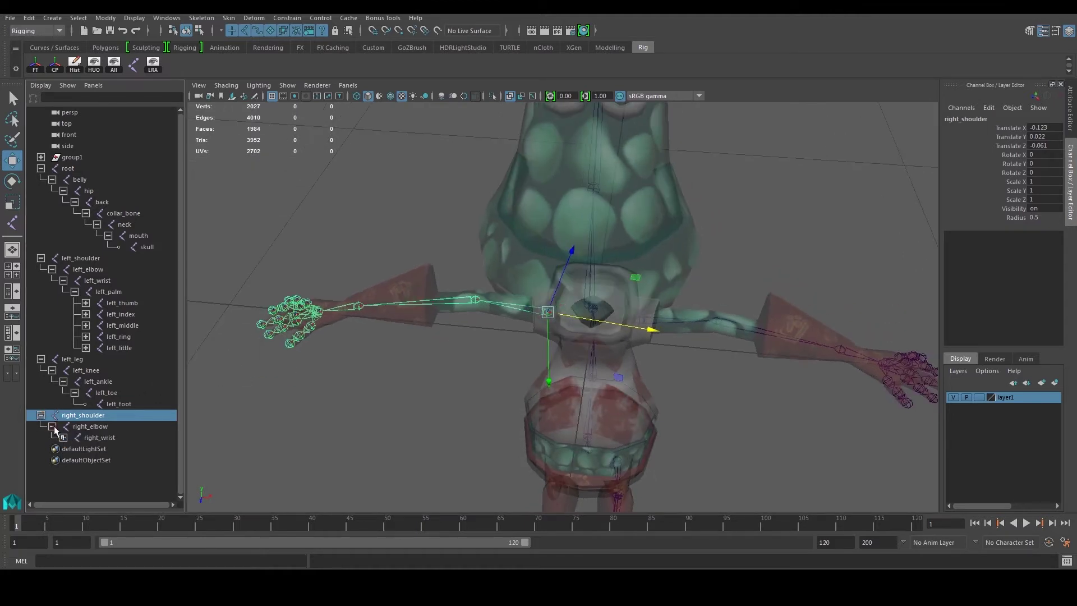
click(63, 437)
click(75, 449)
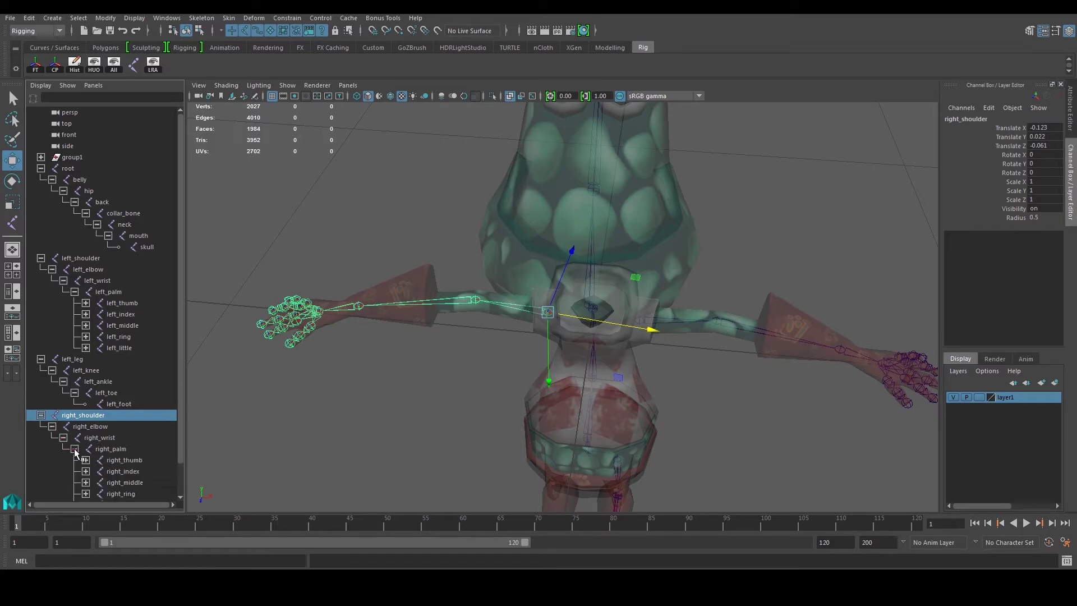
scroll(80, 446, down, 1)
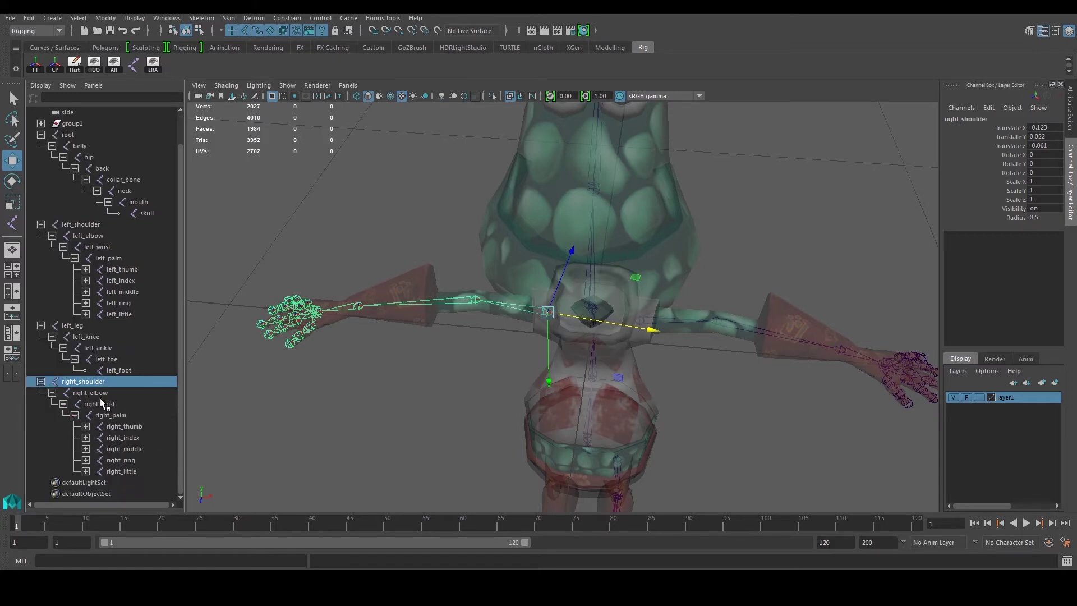
alt+drag(469, 355, 483, 320)
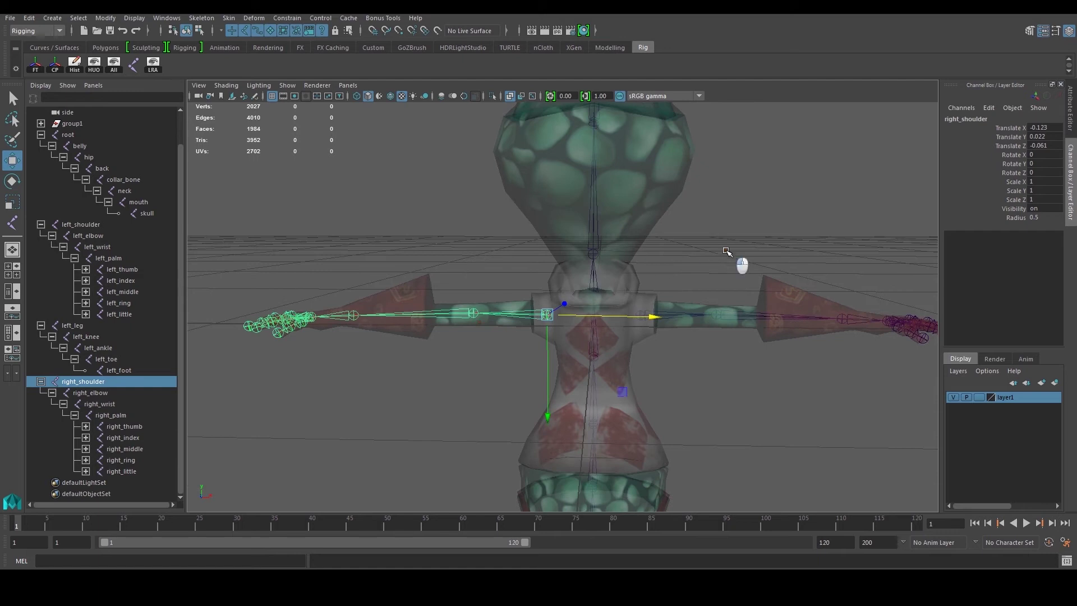
Step: Mirror the left_leg joint chain to the other leg with the same mirror settings
click(701, 276)
scroll(680, 294, down, 4)
alt+drag(680, 295, 656, 240)
click(587, 356)
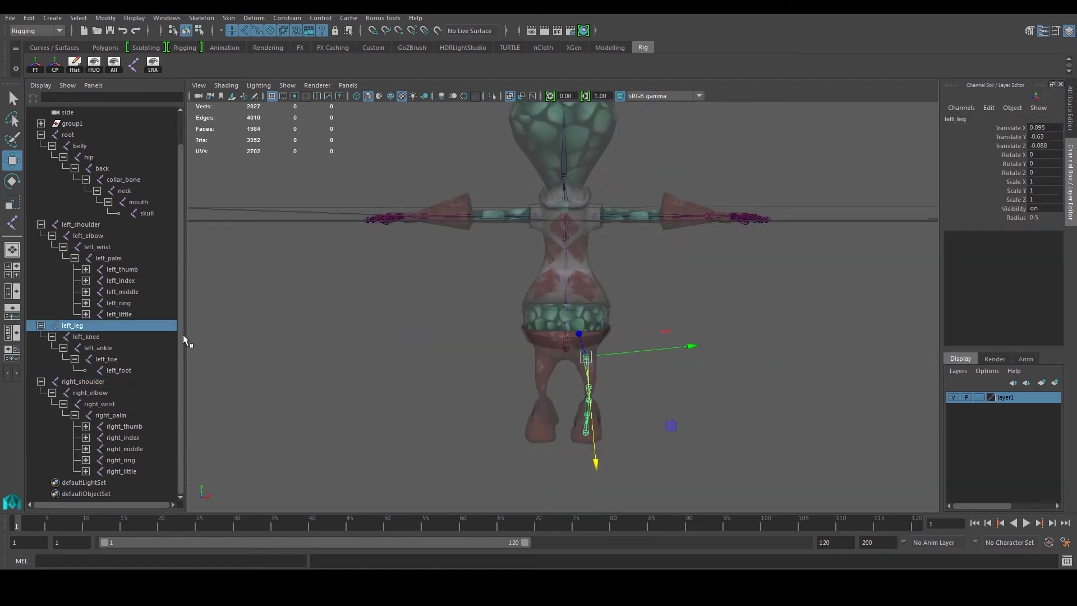
click(202, 19)
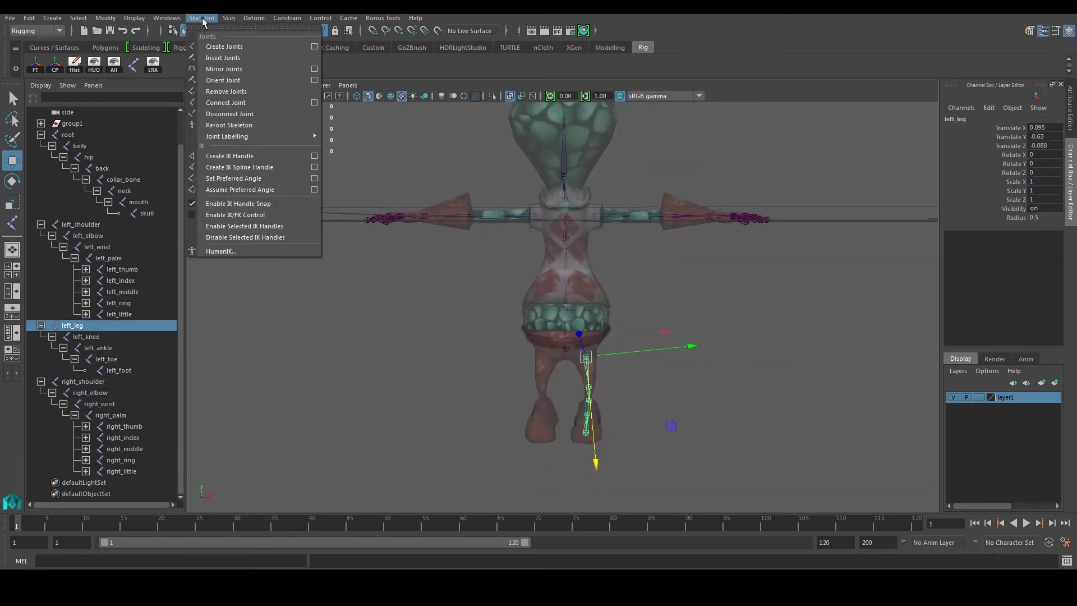
click(228, 69)
alt+drag(630, 292, 715, 312)
click(679, 313)
alt+drag(595, 313, 559, 312)
Step: Collapse the right_shoulder, left_leg, left_shoulder and root joint hierarchies
click(41, 382)
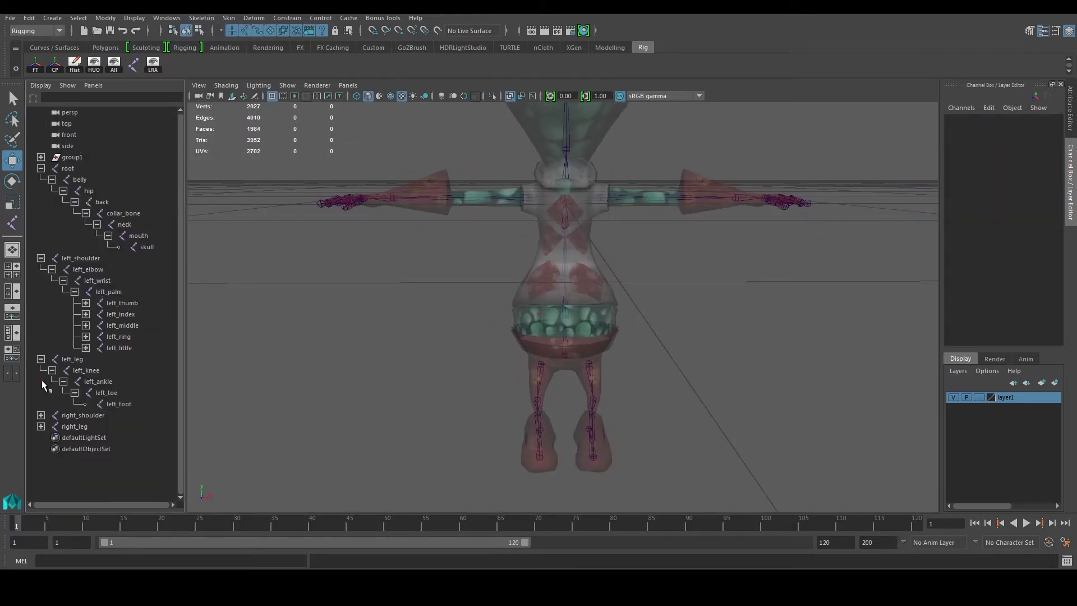
click(41, 359)
click(40, 258)
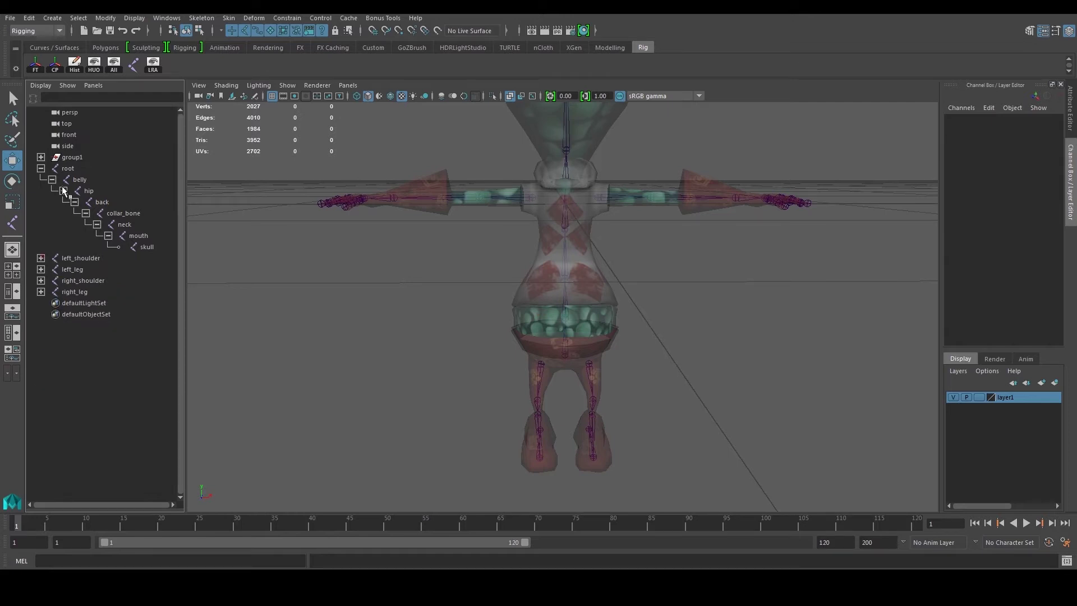
click(41, 168)
Step: Select the root, left_shoulder, left_leg, right_shoulder and right_leg chains one by one to review the separate skeleton parts
click(68, 169)
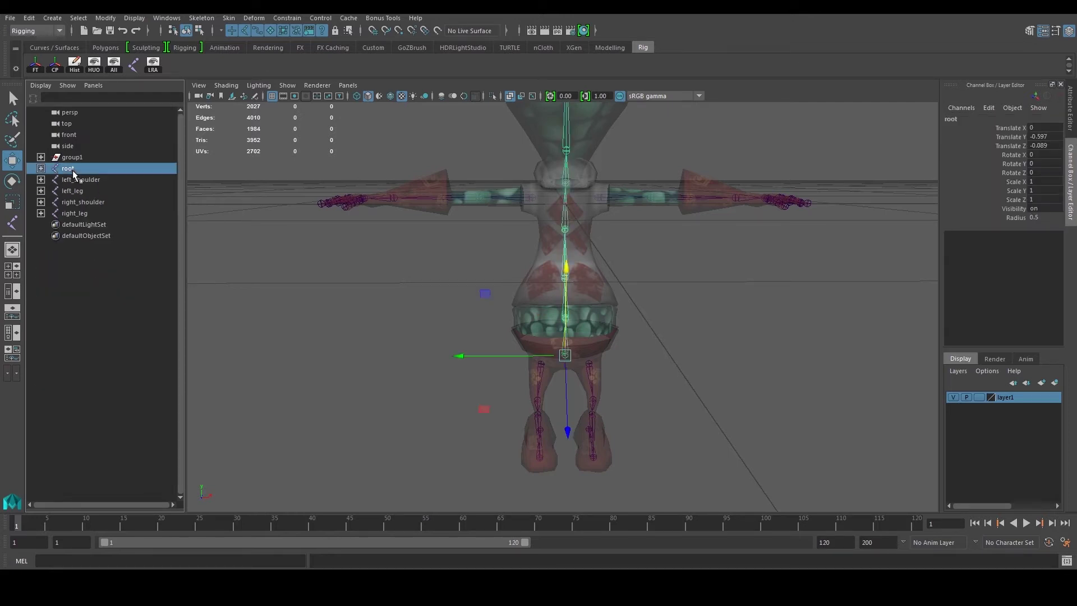
click(94, 181)
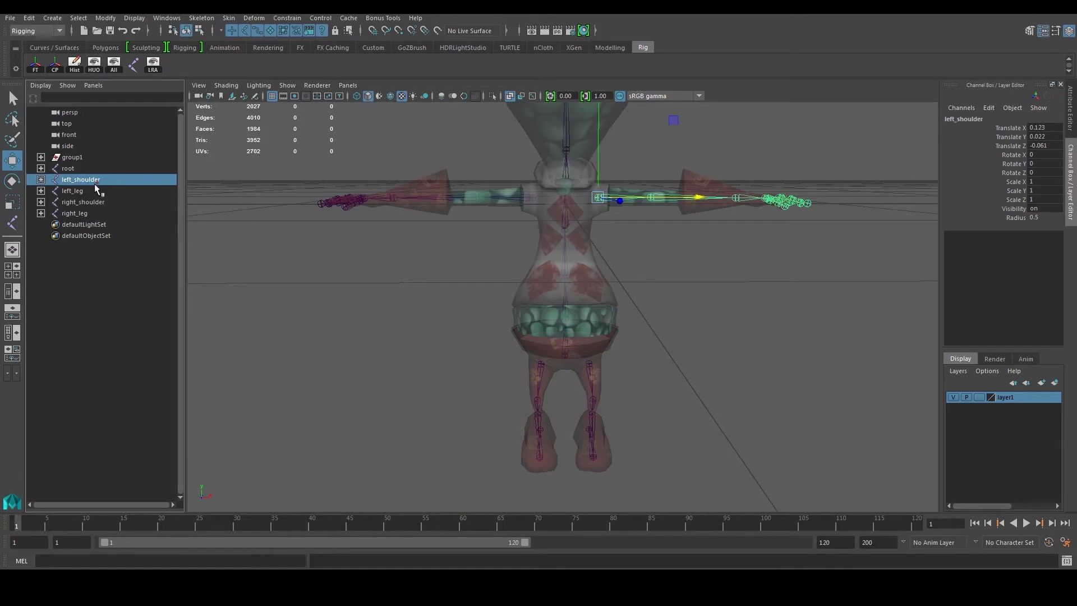
click(89, 191)
click(89, 202)
click(87, 210)
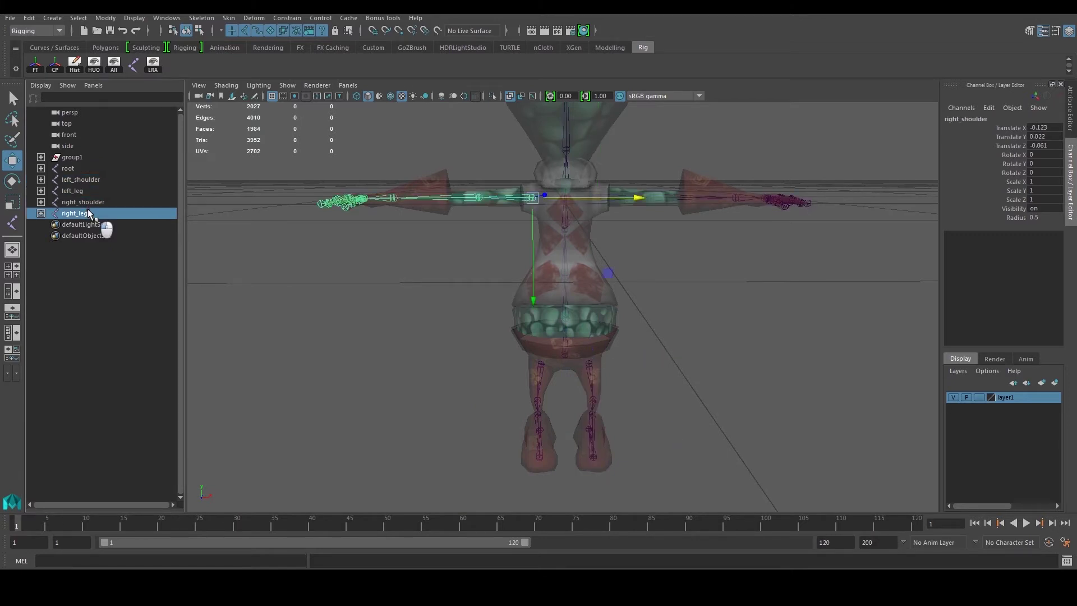
Step: Locate the collar_bone joint in the root hierarchy and parent the left_shoulder chain under it
alt+middle_drag(318, 296, 287, 395)
alt+right_drag(287, 395, 515, 324)
click(555, 313)
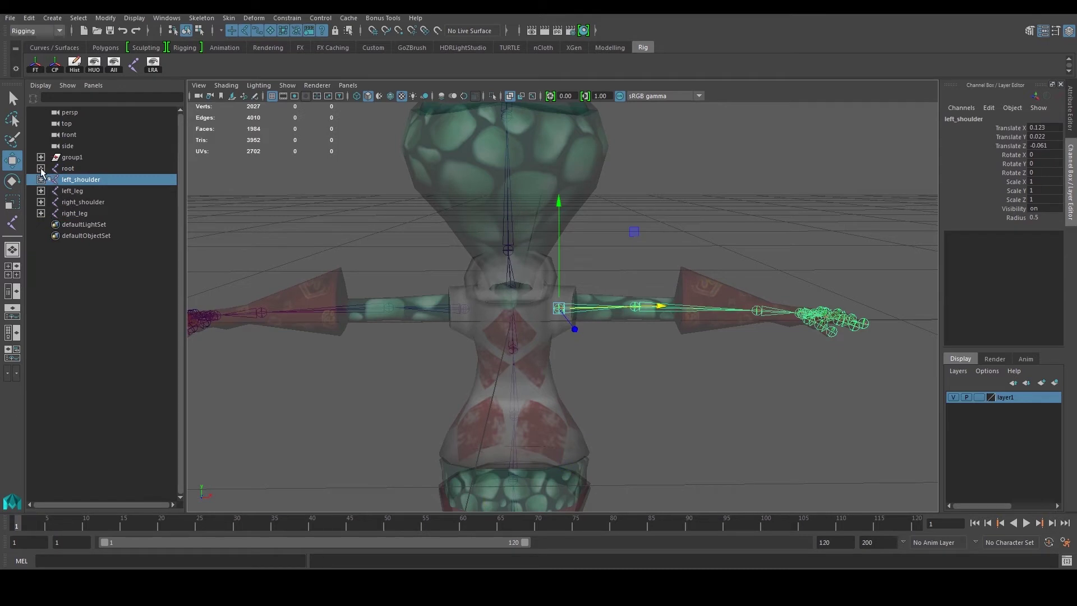
click(537, 300)
alt+right_drag(537, 300, 531, 292)
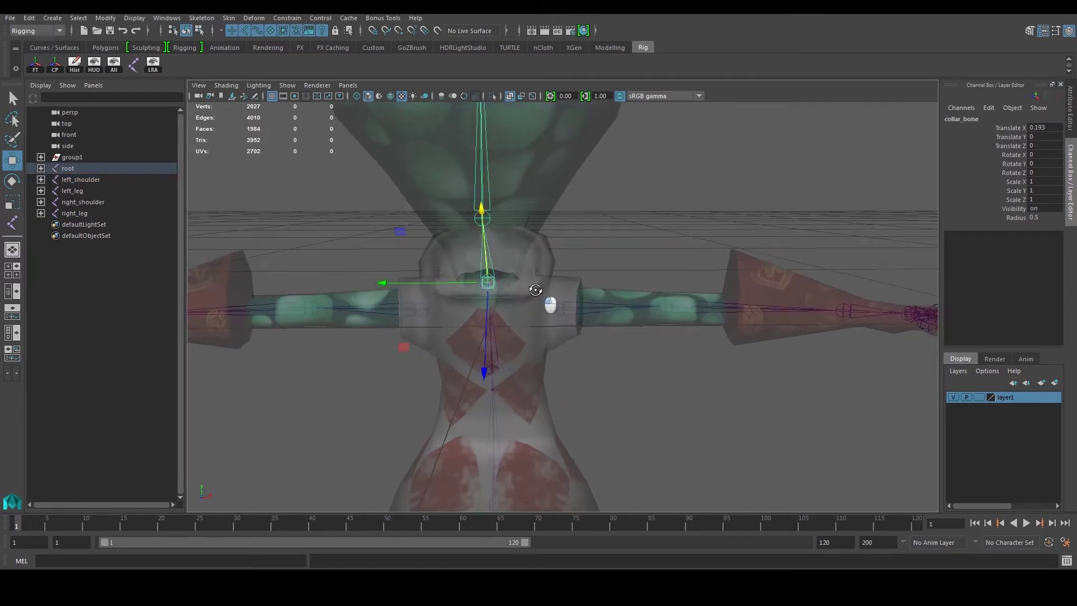
alt+drag(531, 291, 507, 284)
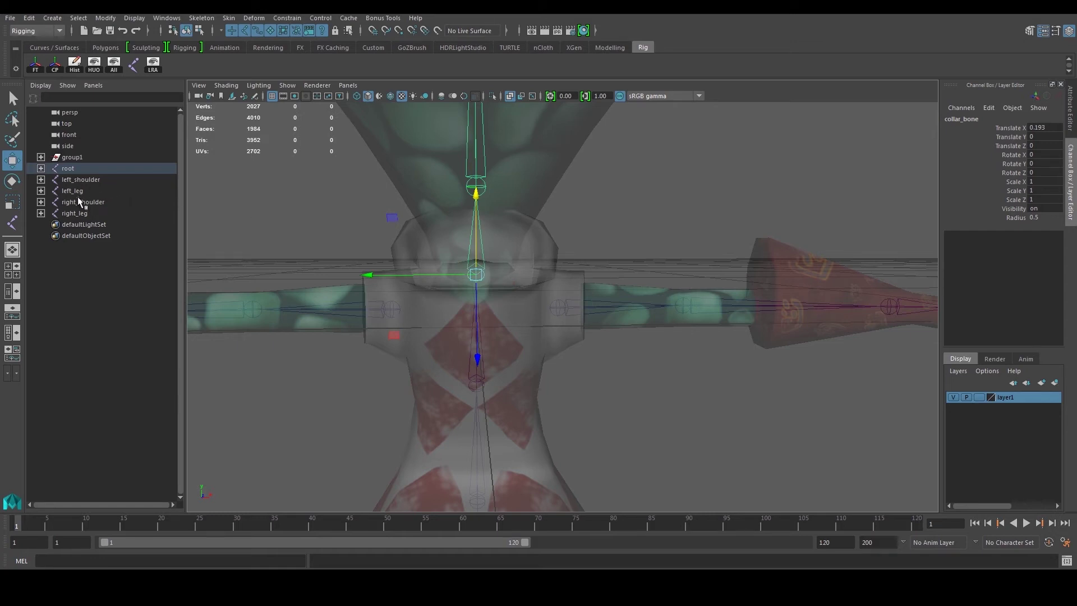
key(f)
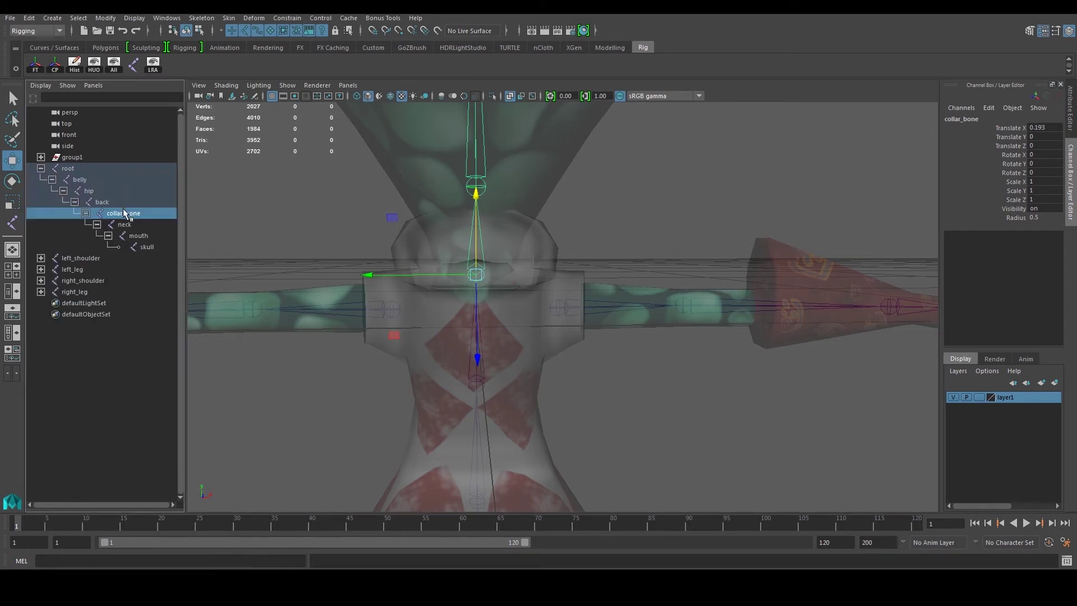
click(88, 258)
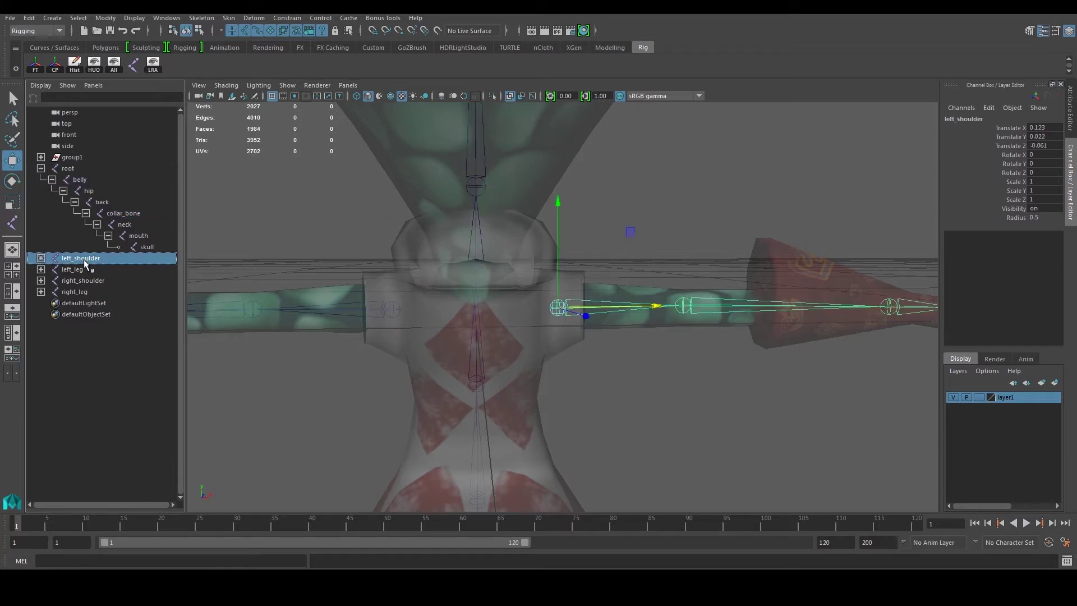
drag(84, 261, 113, 216)
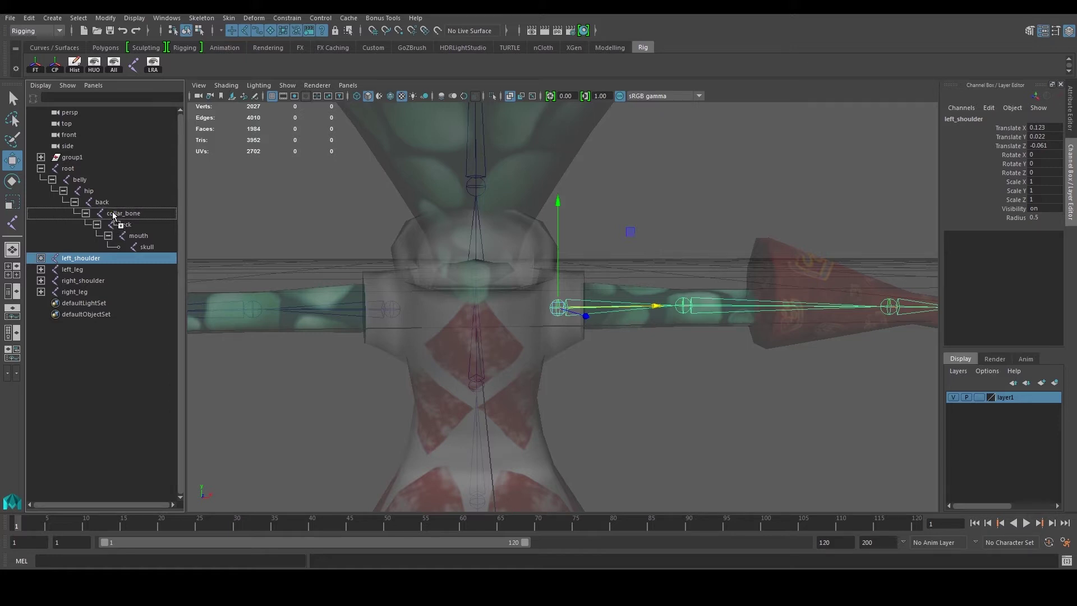
drag(105, 211, 113, 214)
drag(104, 214, 103, 213)
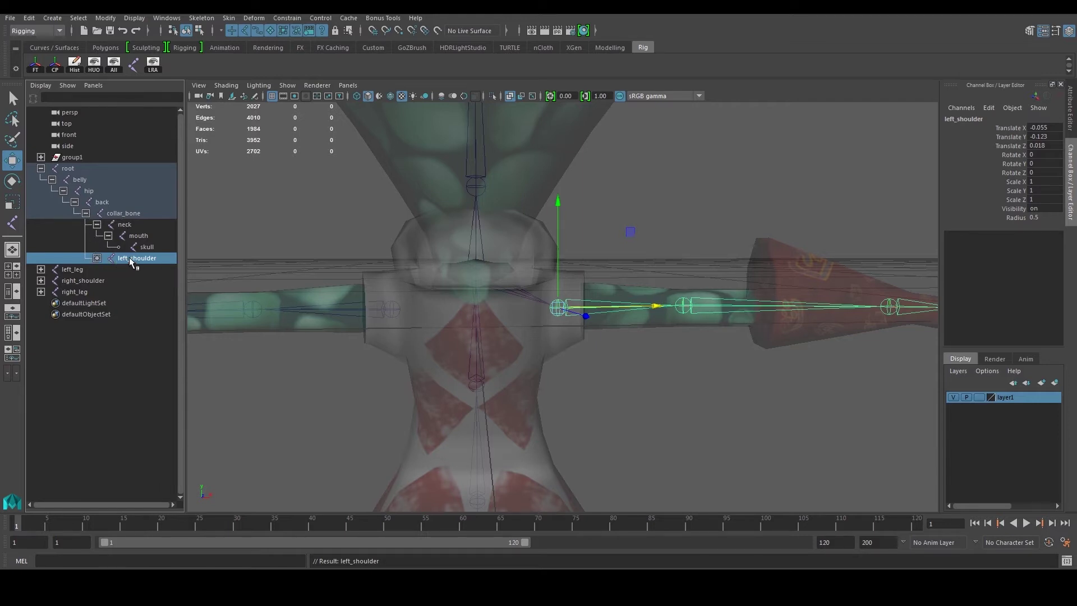
Step: Parent the right_shoulder chain under the collar_bone joint
click(89, 282)
middle_drag(88, 281, 101, 214)
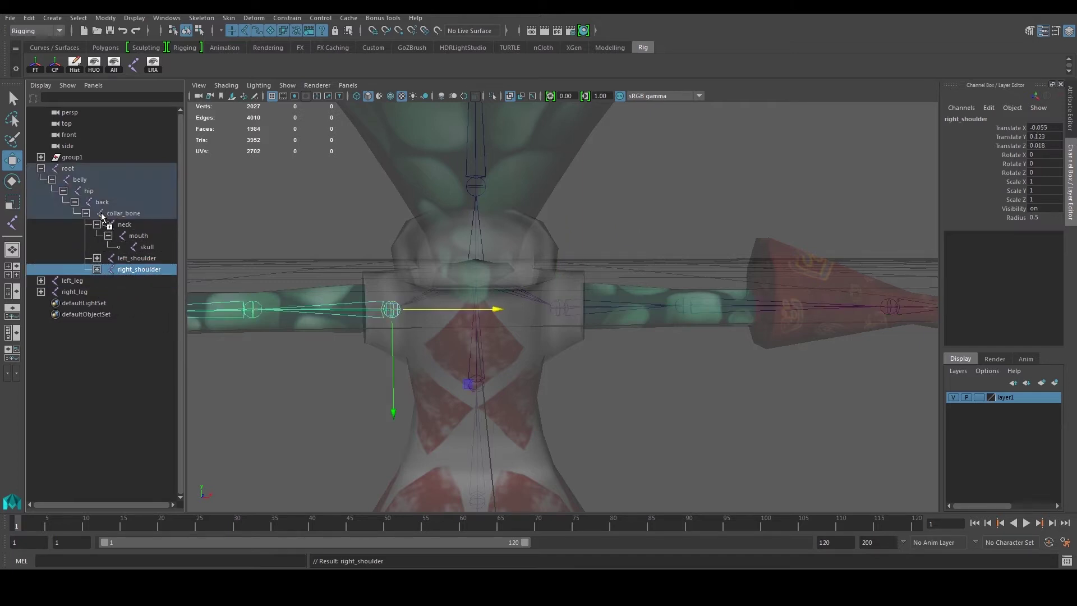
click(137, 267)
Step: Select the belly joint and examine how the lower spine and leg joints sit in the body from several angles
scroll(565, 365, down, 4)
alt+middle_drag(578, 393, 553, 244)
alt+middle_drag(552, 355, 545, 314)
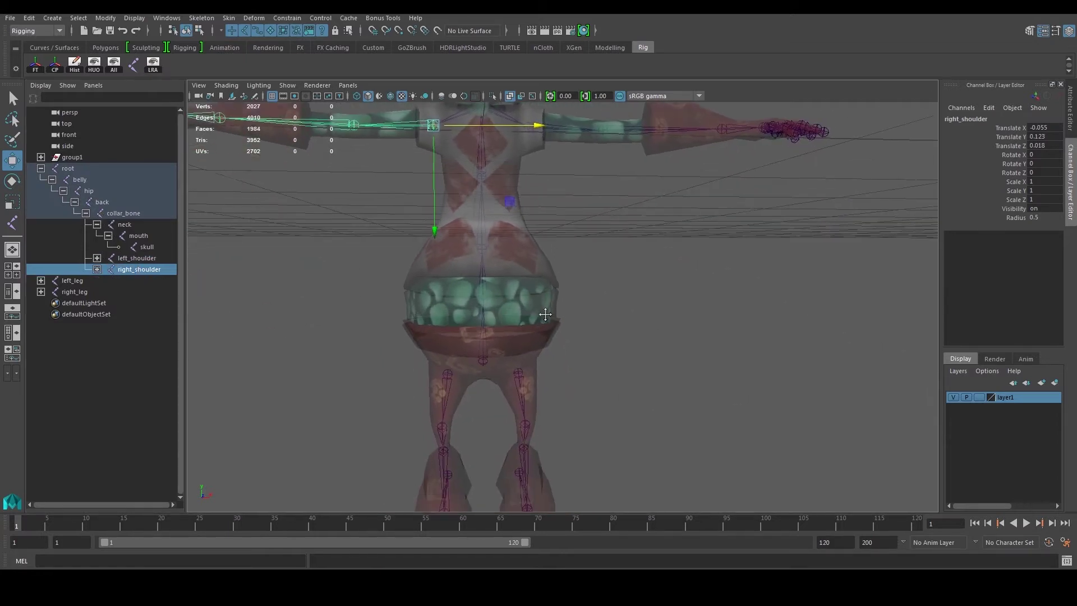
click(481, 299)
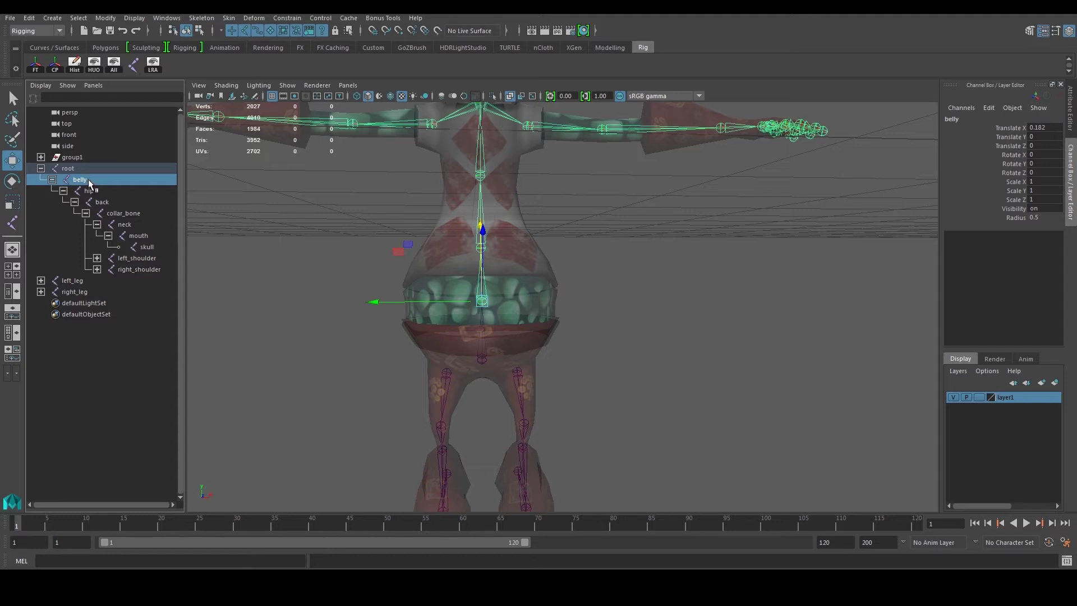
alt+drag(573, 279, 453, 267)
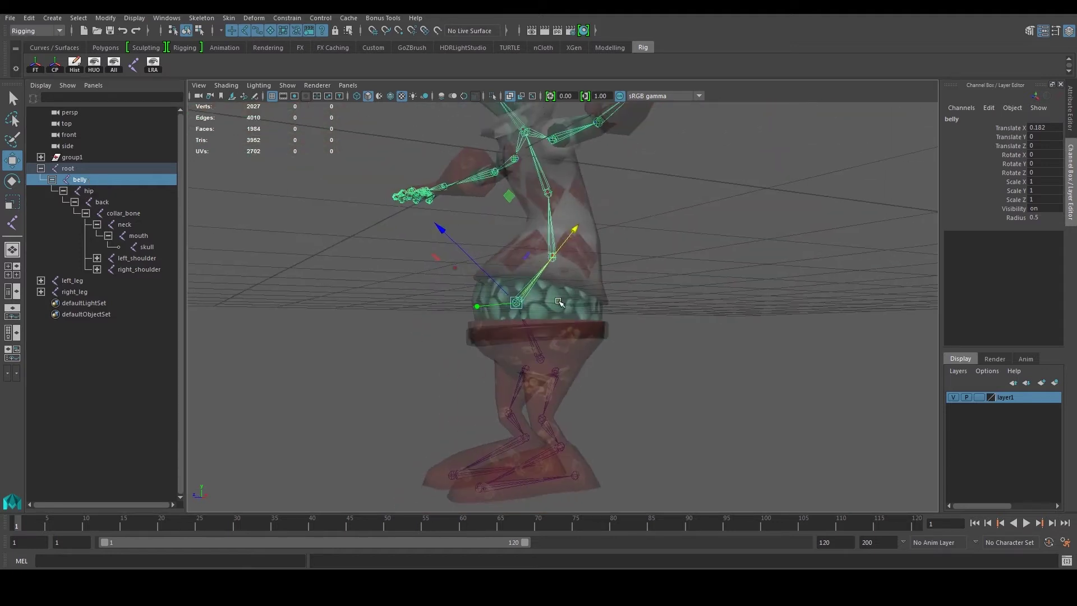
scroll(559, 307, up, 3)
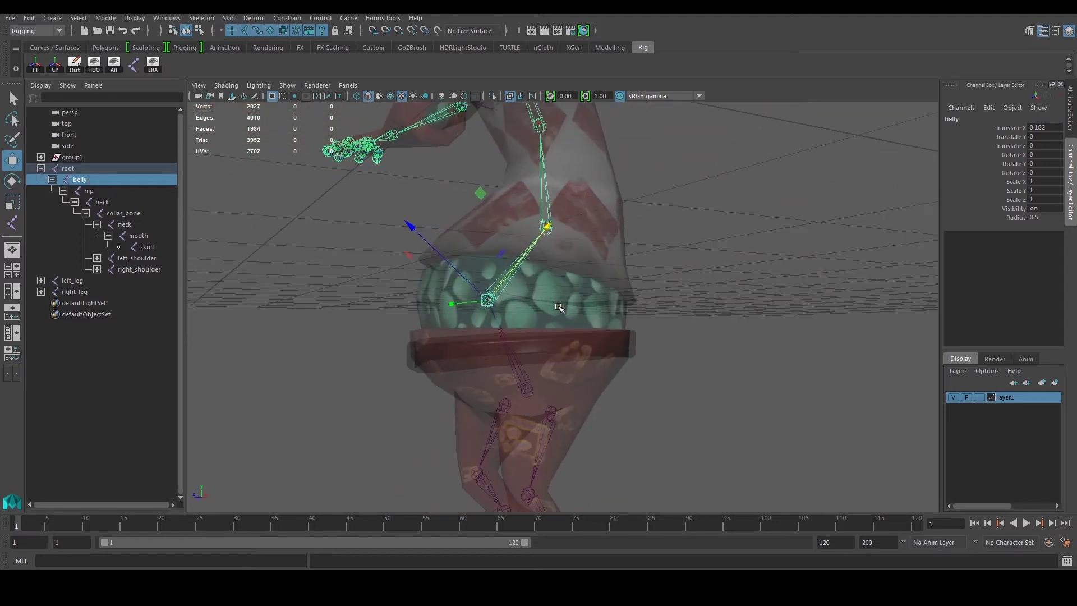
alt+drag(559, 307, 640, 319)
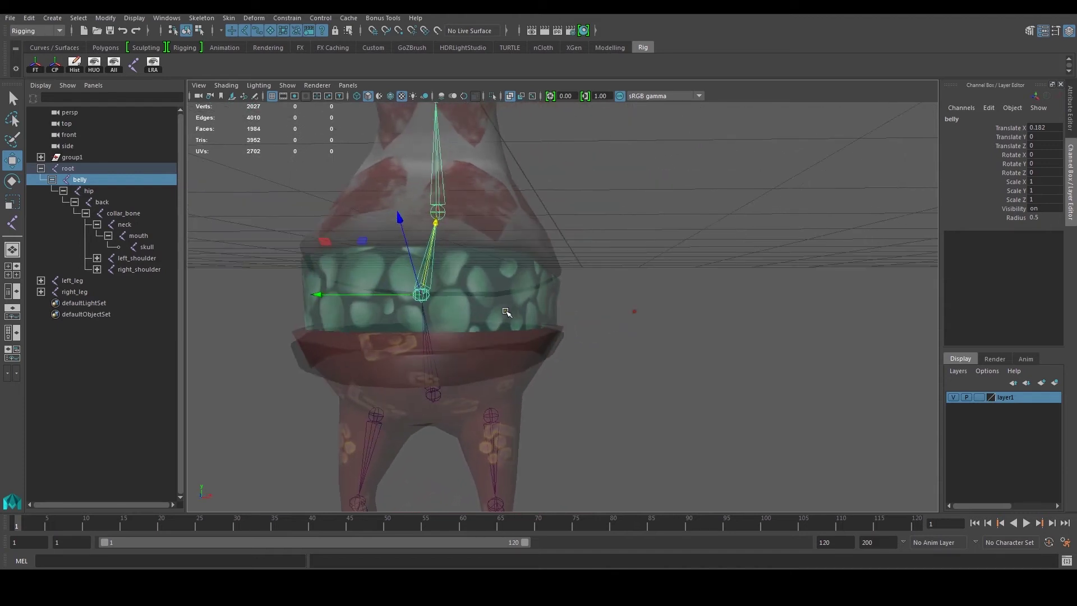
mouse_move(450, 304)
alt+mouse_down()
mouse_move(415, 339)
mouse_move(534, 344)
mouse_move(471, 264)
mouse_move(469, 298)
mouse_move(440, 305)
mouse_move(478, 301)
mouse_move(452, 317)
alt+mouse_up()
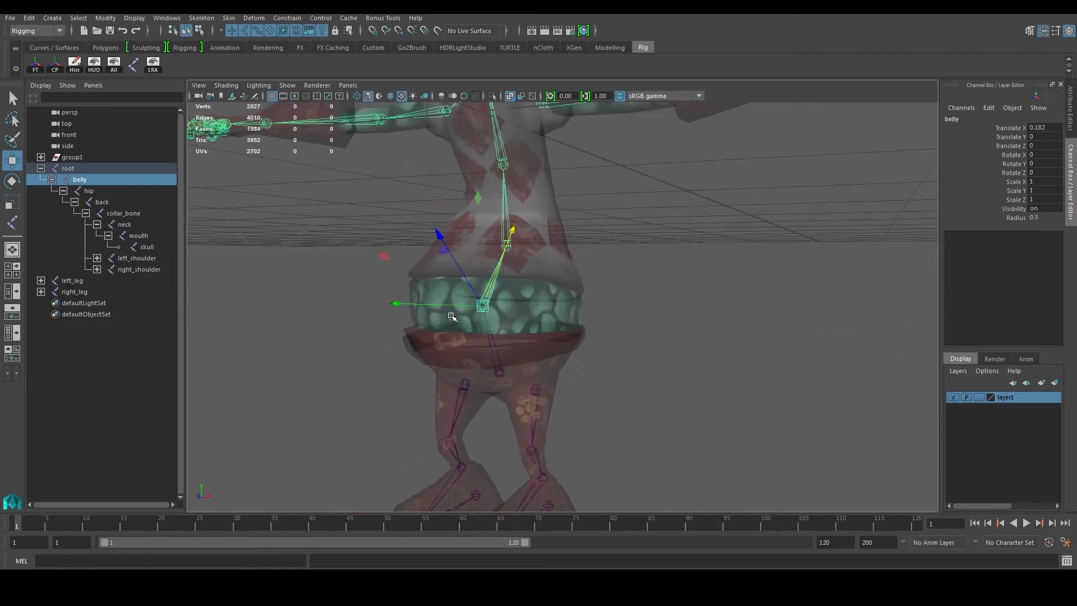
Step: Create a single joint in the side view between the root and belly joints, at about Y -0.514 and Z -0.046
click(133, 70)
alt+drag(547, 310, 494, 320)
key(space)
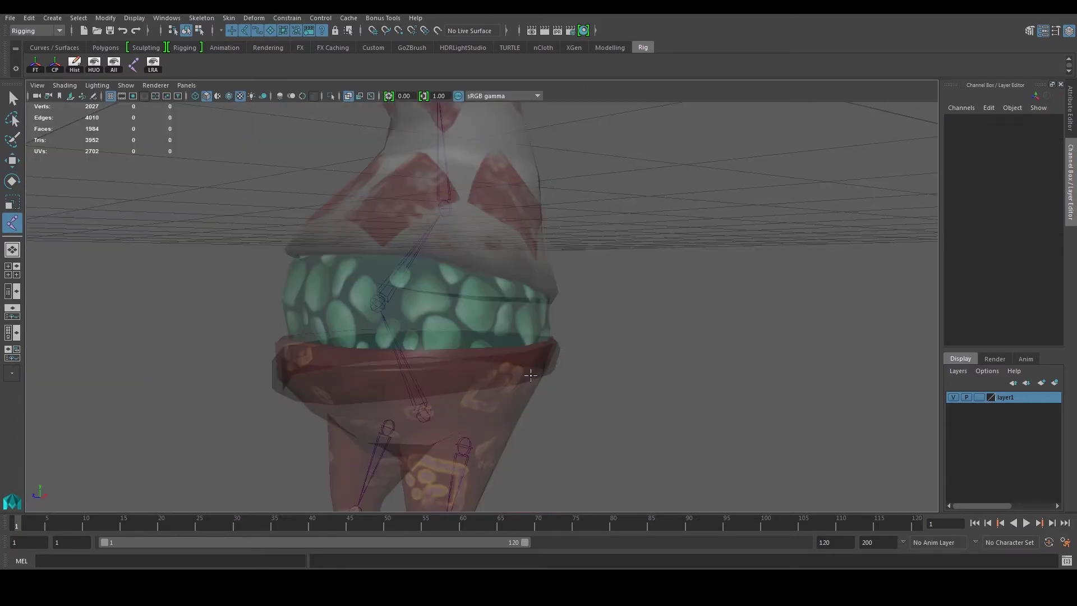
click(9, 291)
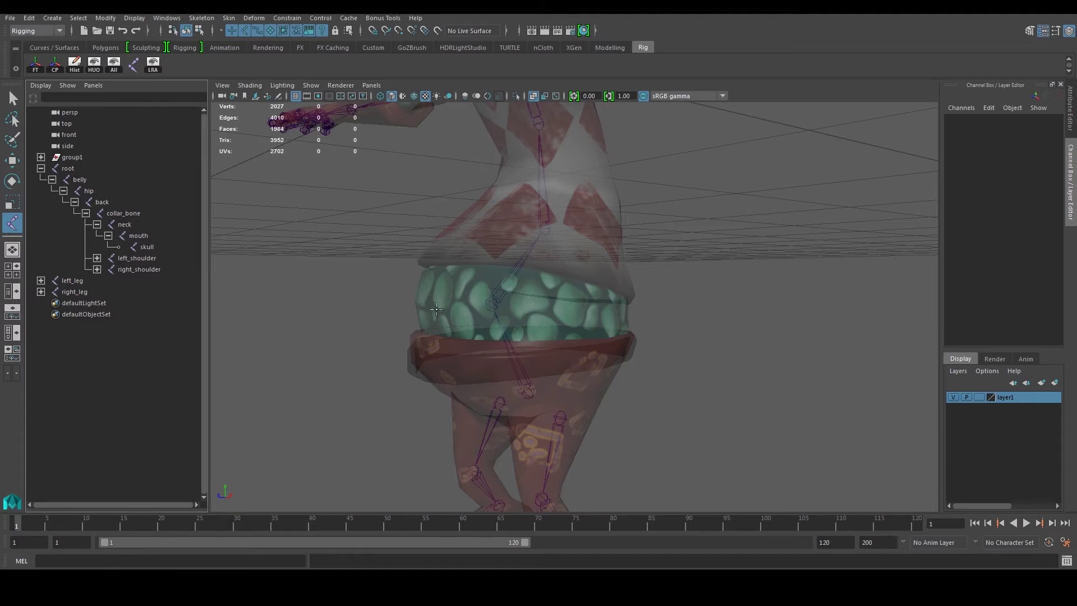
click(17, 279)
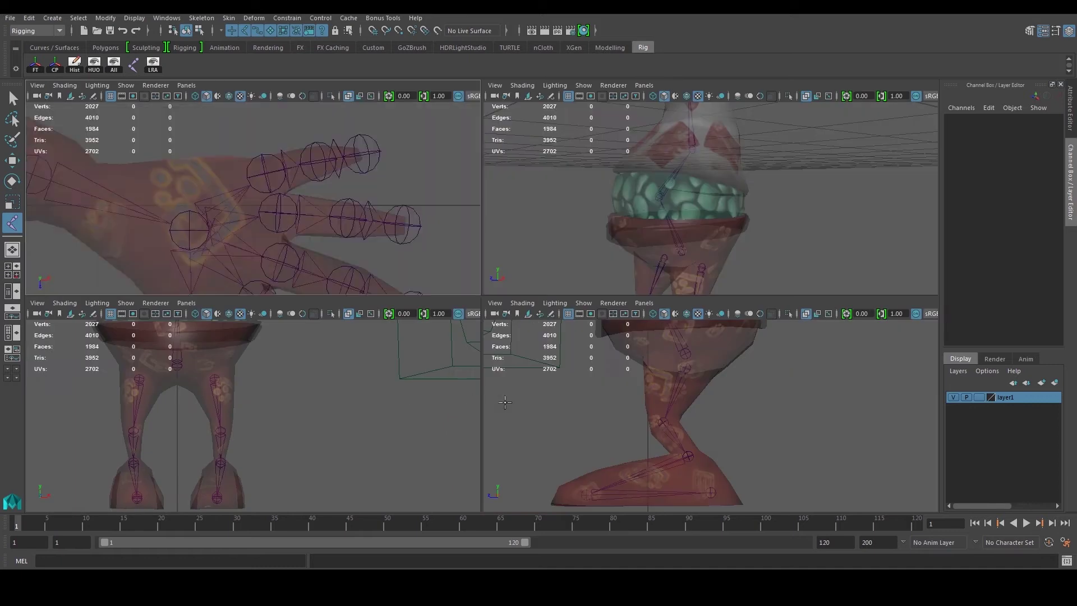
key(space)
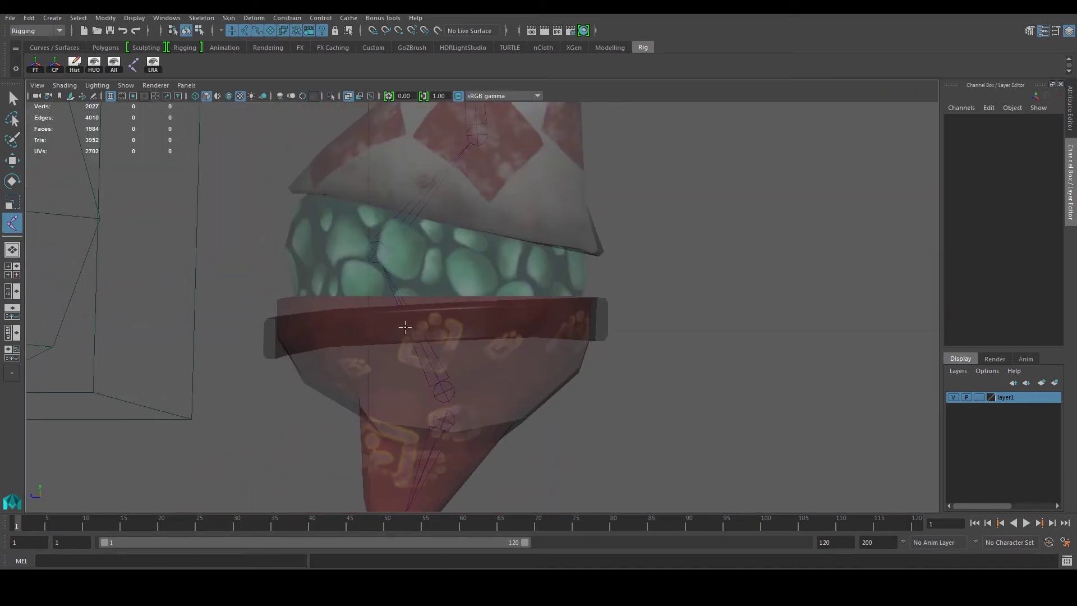
click(408, 320)
key(w)
scroll(419, 324, up, 1)
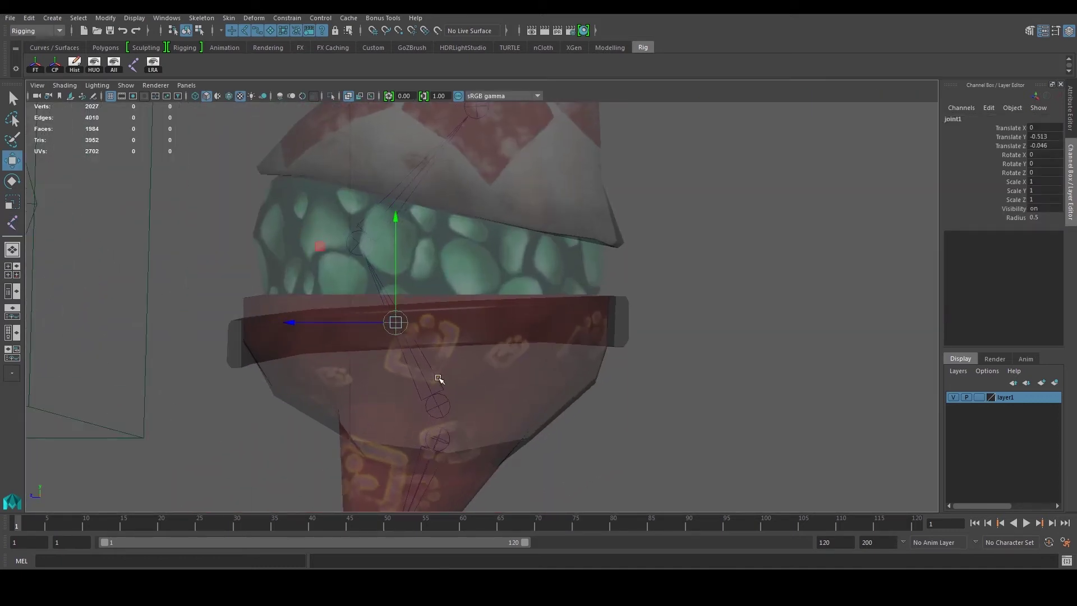
mouse_move(396, 328)
mouse_down()
mouse_move(403, 337)
mouse_move(397, 329)
mouse_up()
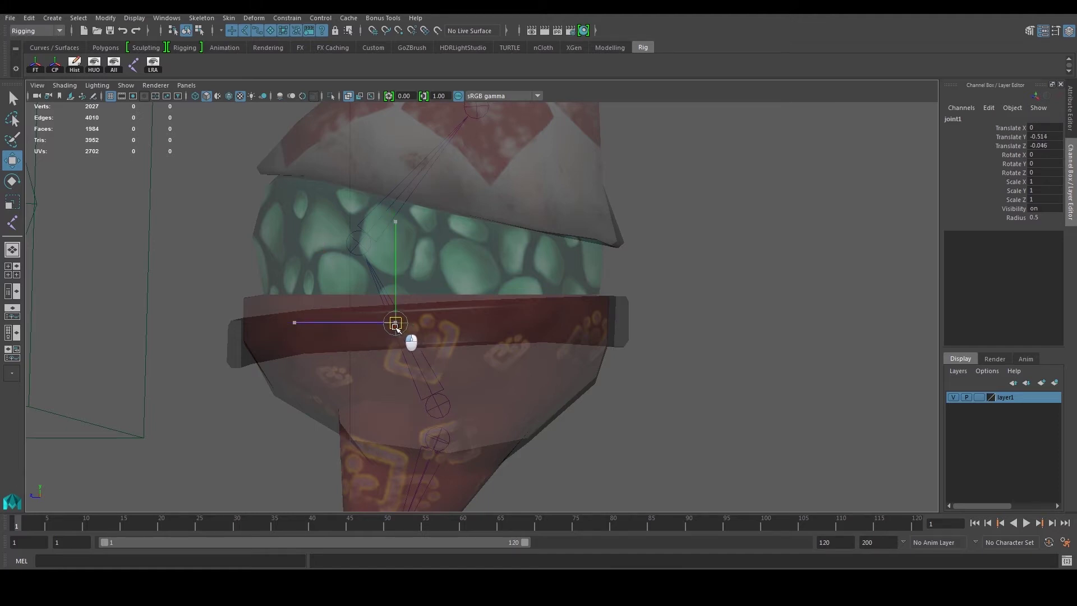
Step: Rename the new joint as Lower_Back
key(space)
key(space)
key(space)
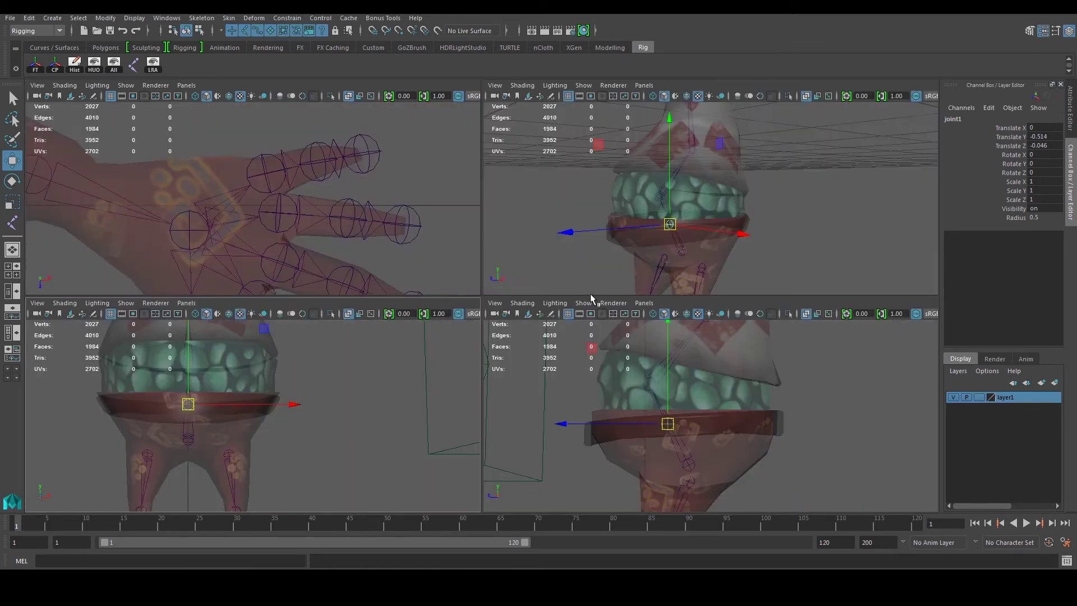
click(9, 292)
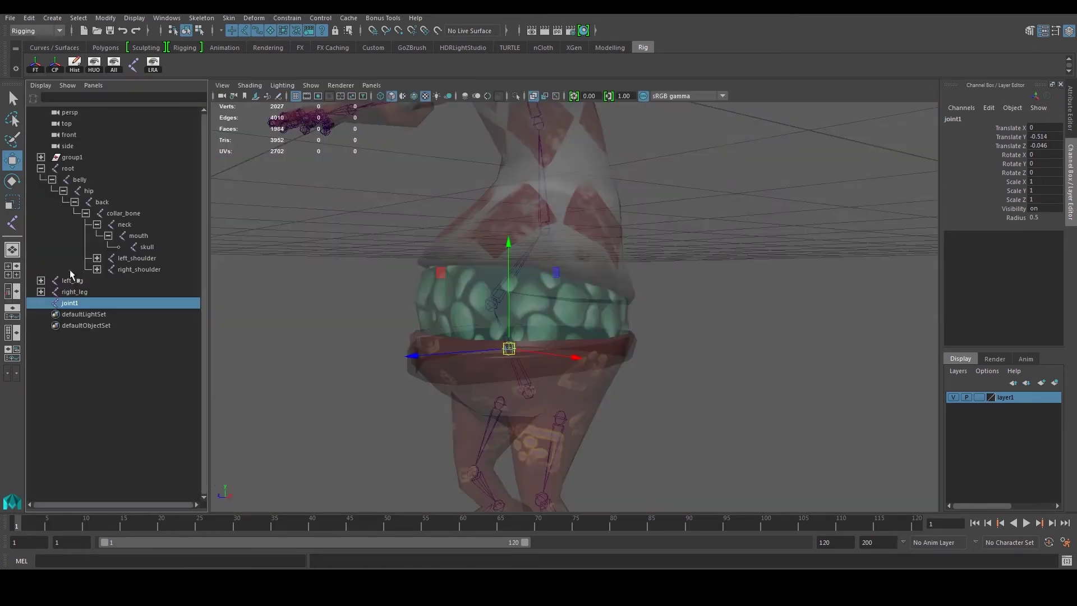
double_click(79, 303)
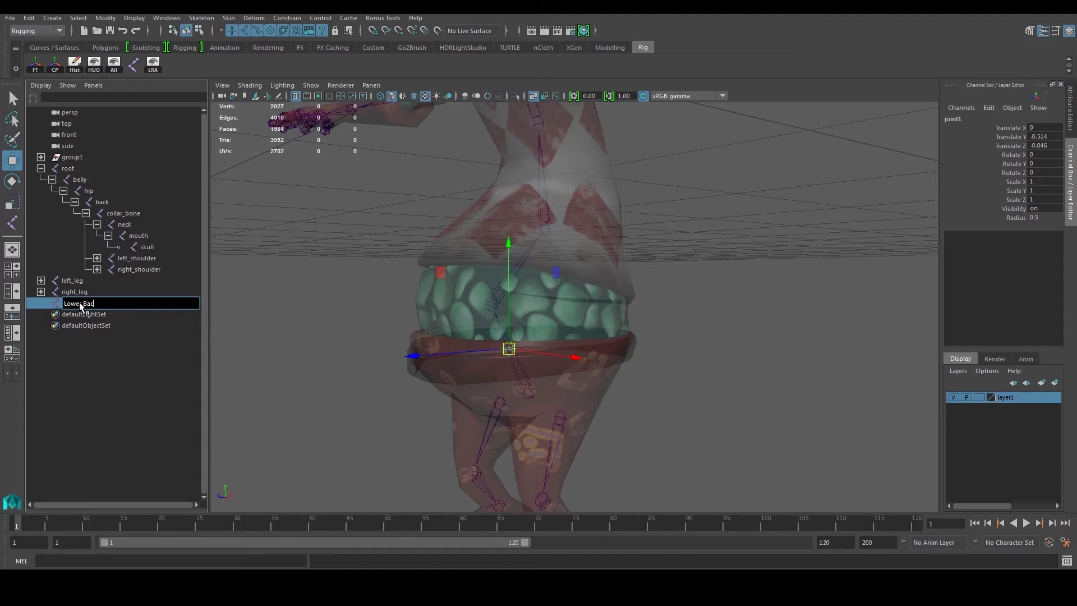
key(Return)
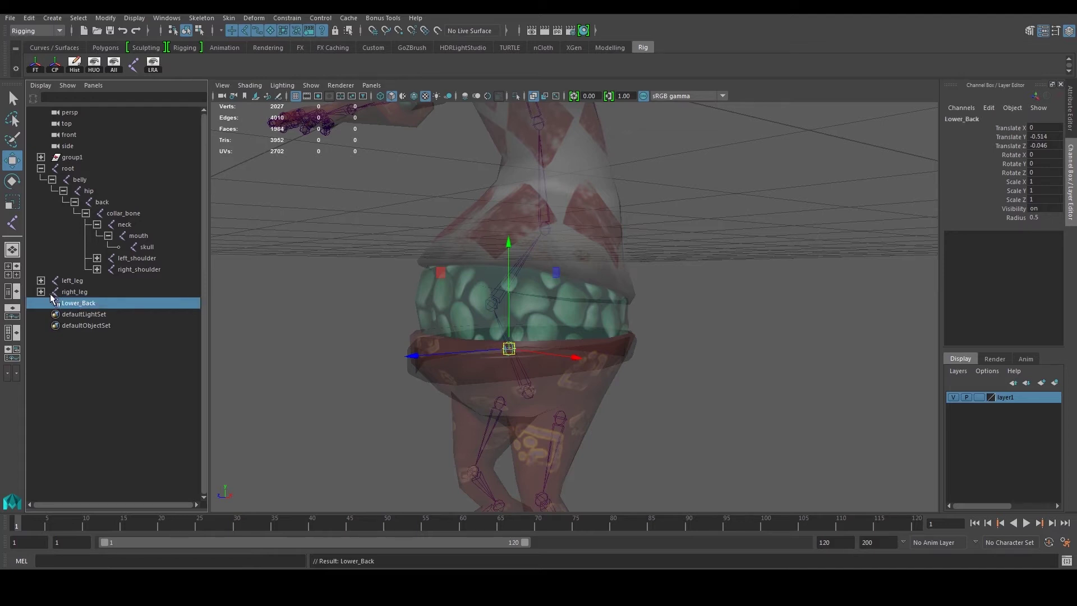
Step: Unparent the belly chain from the root joint so it stands at the top level of the hierarchy
key(f)
scroll(511, 382, up, 5)
scroll(495, 408, down, 6)
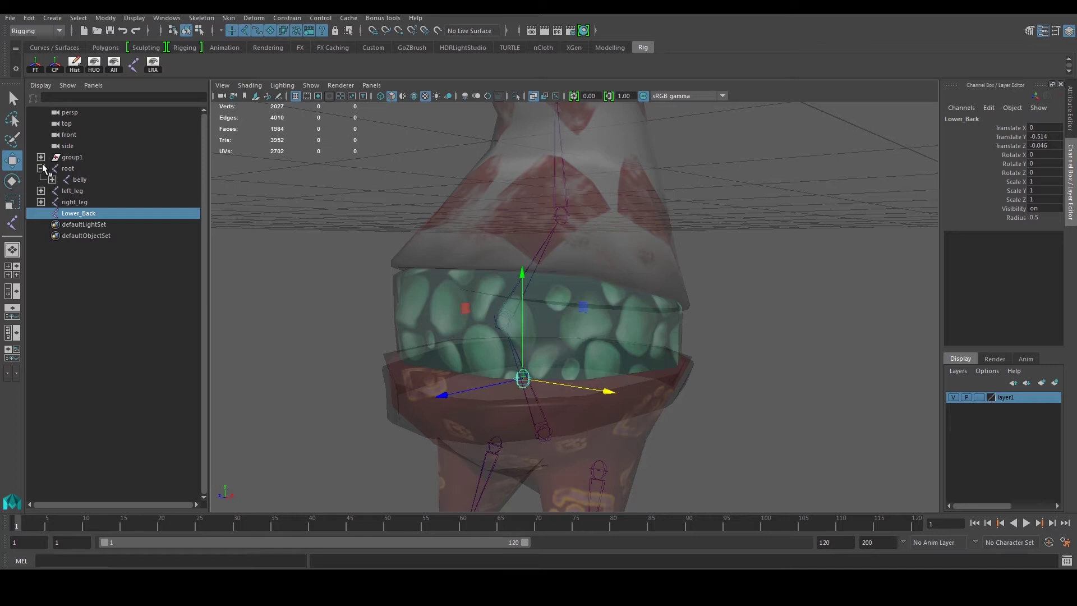
click(85, 179)
middle_drag(82, 181, 94, 258)
Step: Parent the Lower_Back joint under the root joint
alt+drag(448, 322, 412, 314)
alt+middle_drag(584, 423, 567, 367)
click(534, 328)
alt+drag(535, 328, 558, 368)
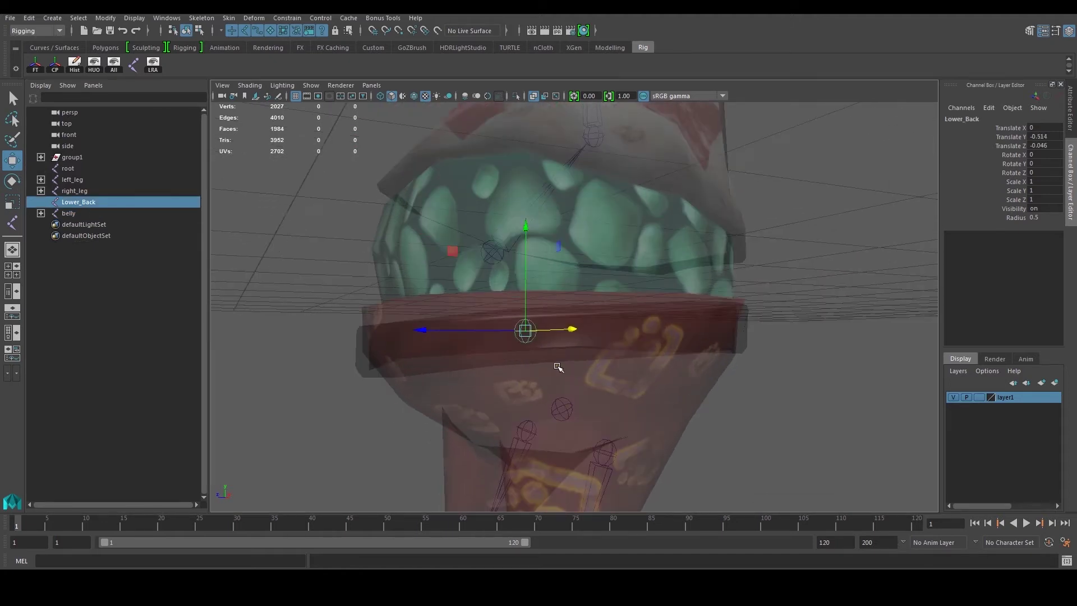
shift+click(562, 406)
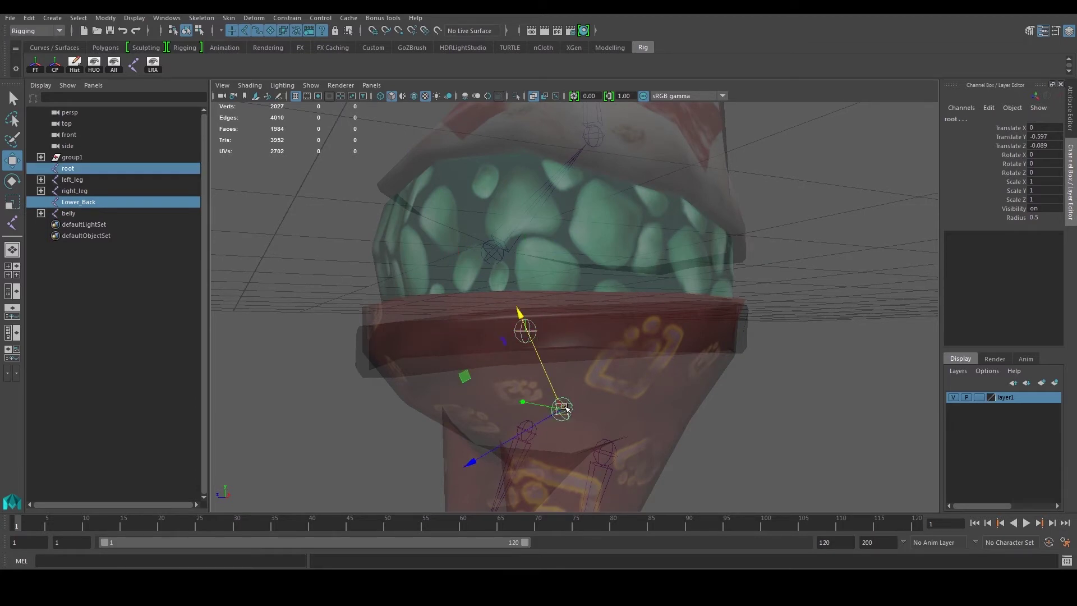
key(p)
click(567, 412)
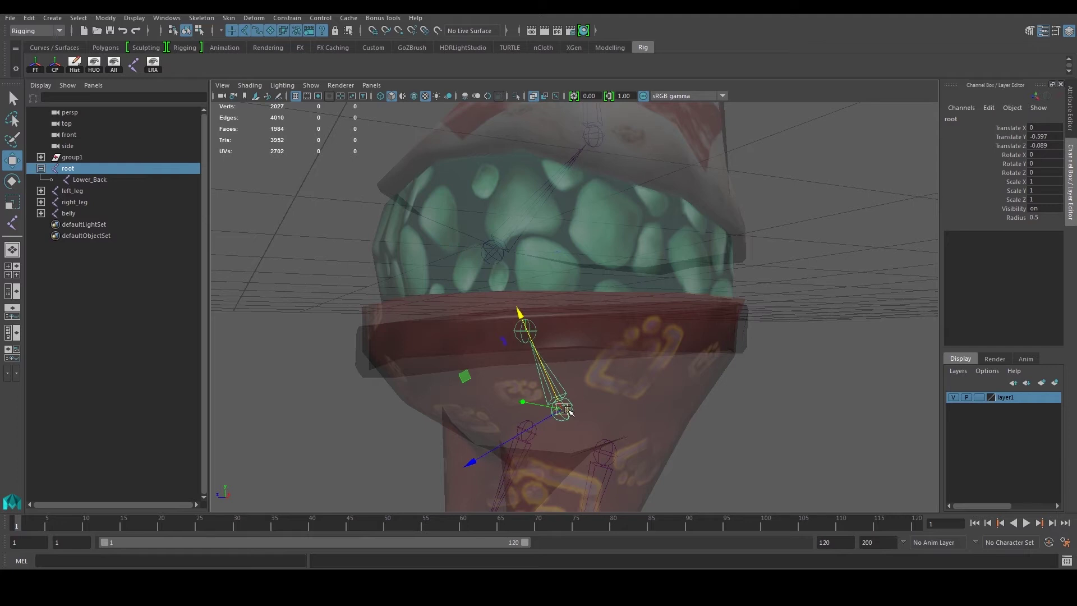
Step: Parent the belly chain under the Lower_Back joint
alt+middle_drag(516, 336, 531, 370)
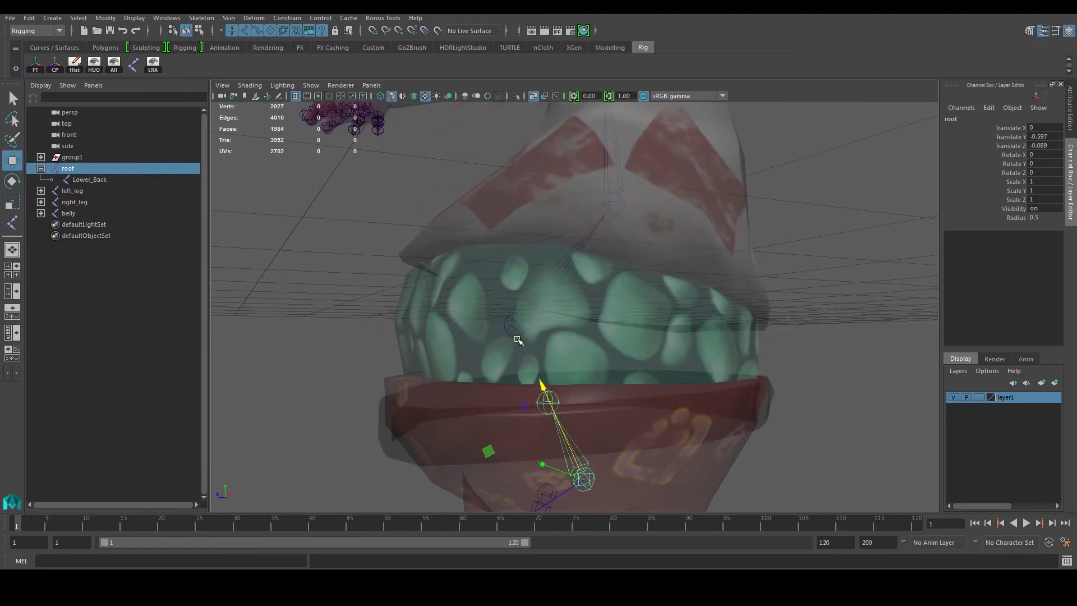
click(513, 328)
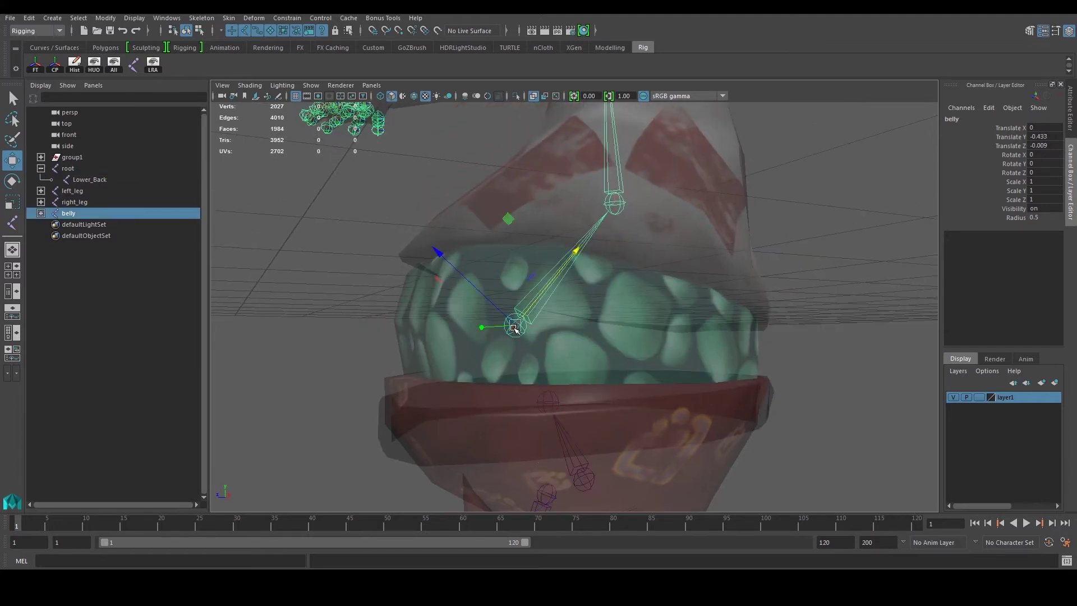
shift+click(550, 403)
alt+drag(550, 403, 597, 404)
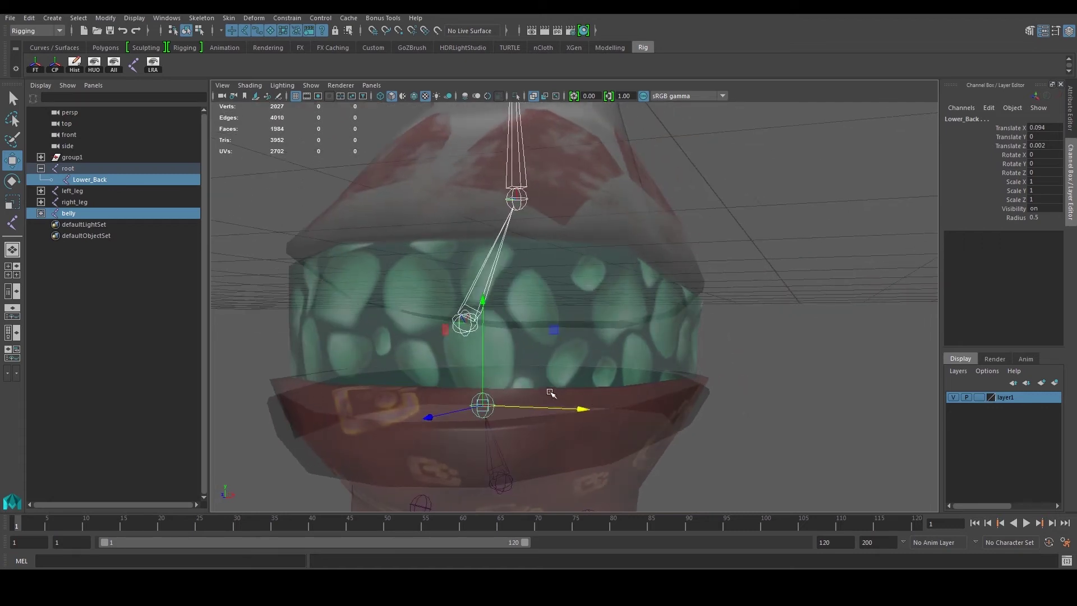
key(p)
alt+drag(550, 393, 558, 392)
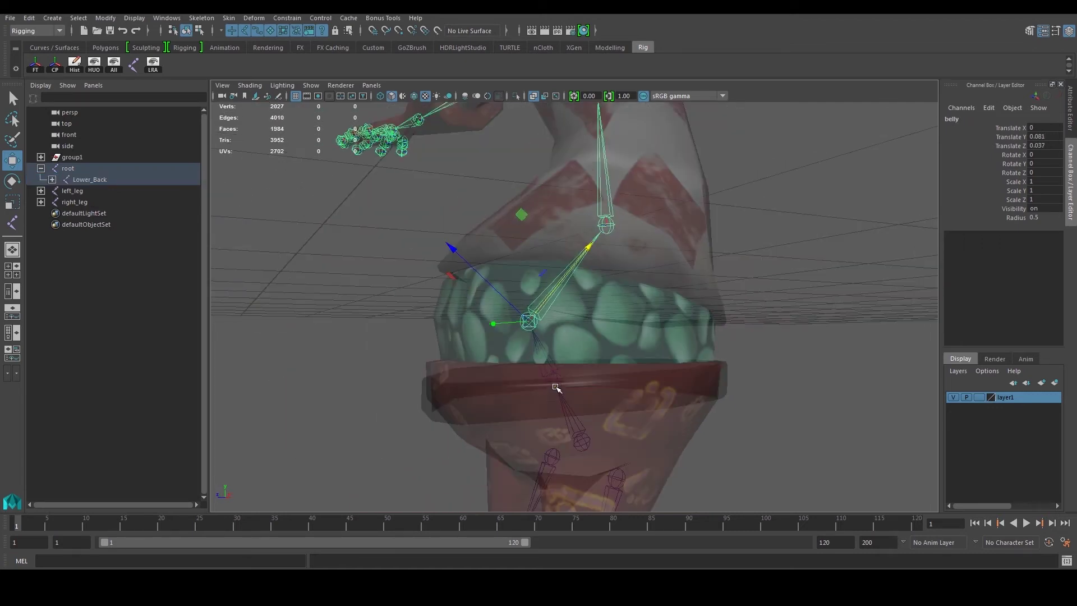
Step: Expand the hierarchy under Lower_Back and check the order of the belly, hip and back joints
click(543, 358)
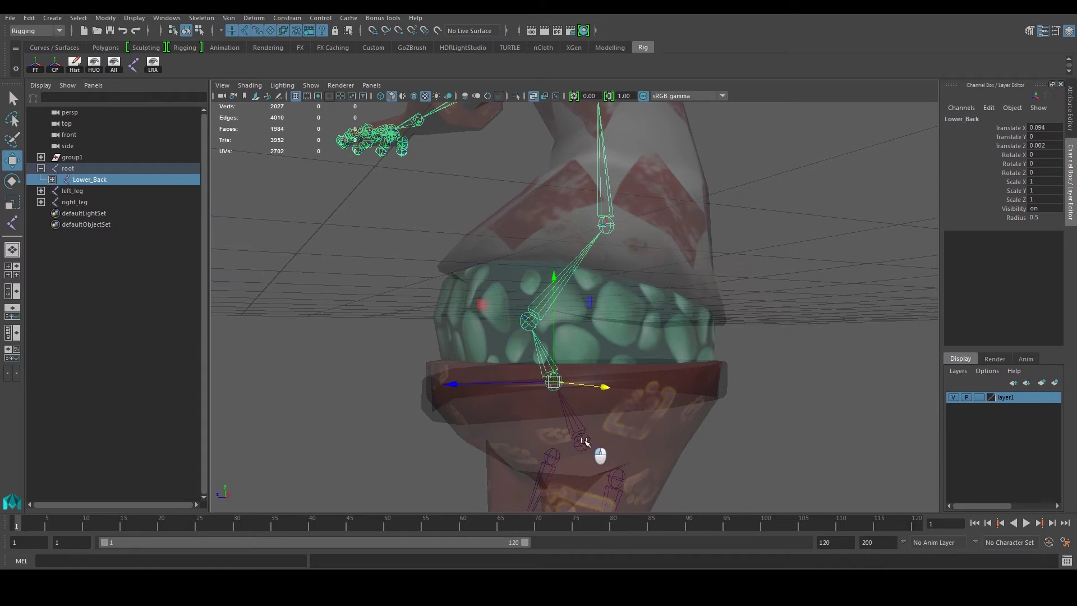
click(583, 442)
click(52, 179)
click(64, 190)
click(75, 201)
click(99, 179)
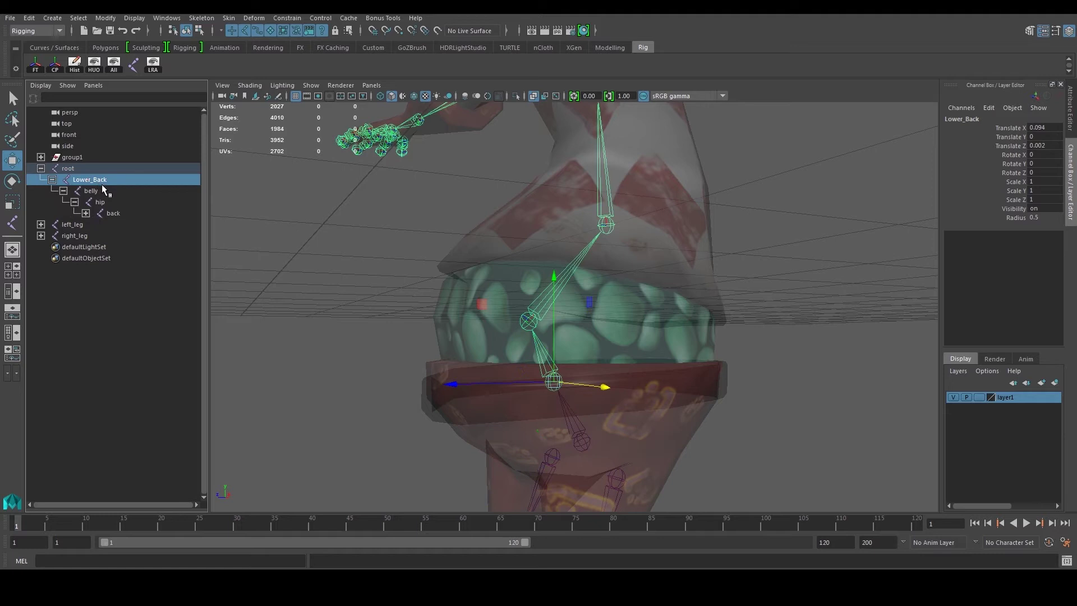
click(102, 190)
Step: Parent the left_leg and right_leg chains under the Lower_Back joint
alt+drag(567, 335, 584, 397)
click(574, 405)
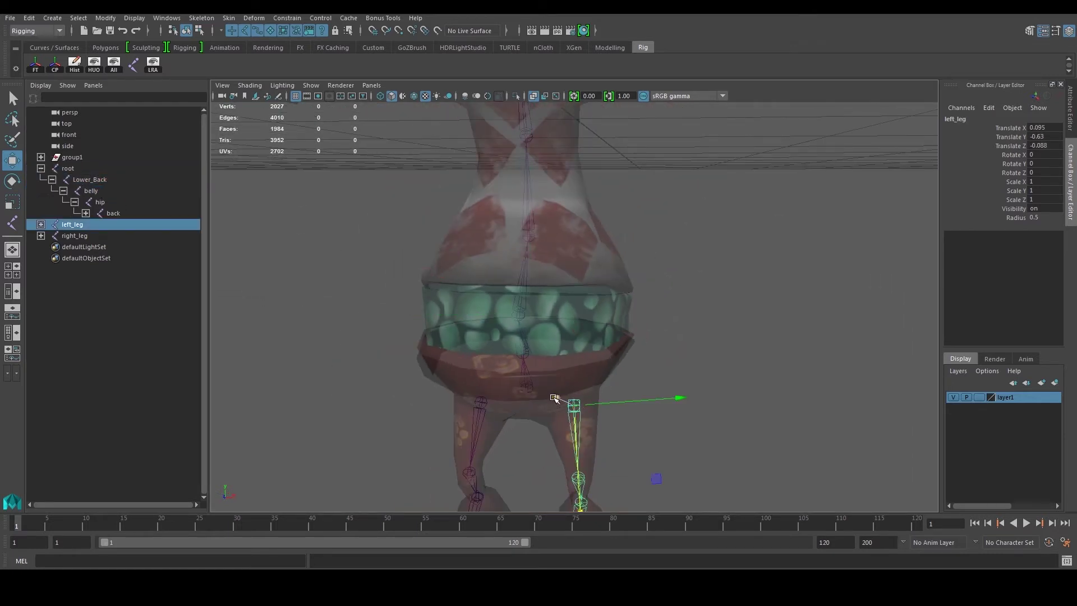
middle_drag(82, 221, 82, 181)
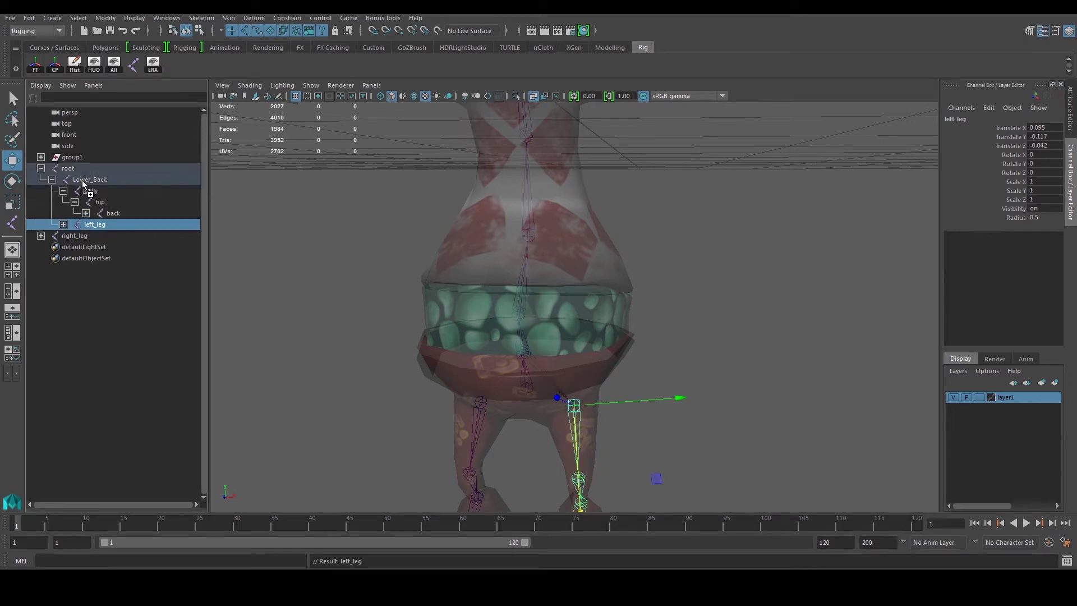
click(85, 235)
middle_drag(85, 236, 86, 181)
Step: Examine the connected skeleton from several angles, covering the leg, spine, arm and head joints inside the character
alt+drag(410, 335, 471, 330)
click(730, 301)
scroll(713, 298, down, 4)
alt+drag(710, 297, 500, 332)
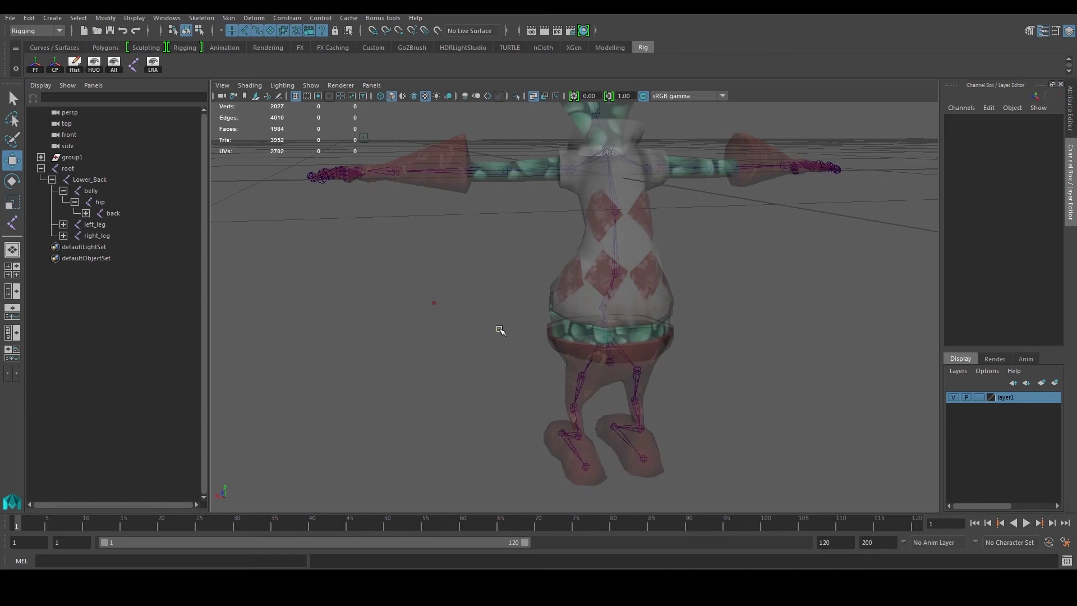
click(609, 362)
alt+drag(693, 301, 637, 290)
click(716, 314)
alt+middle_drag(637, 290, 637, 415)
alt+middle_drag(623, 280, 621, 368)
scroll(622, 353, down, 7)
alt+drag(623, 351, 629, 327)
alt+drag(542, 321, 607, 375)
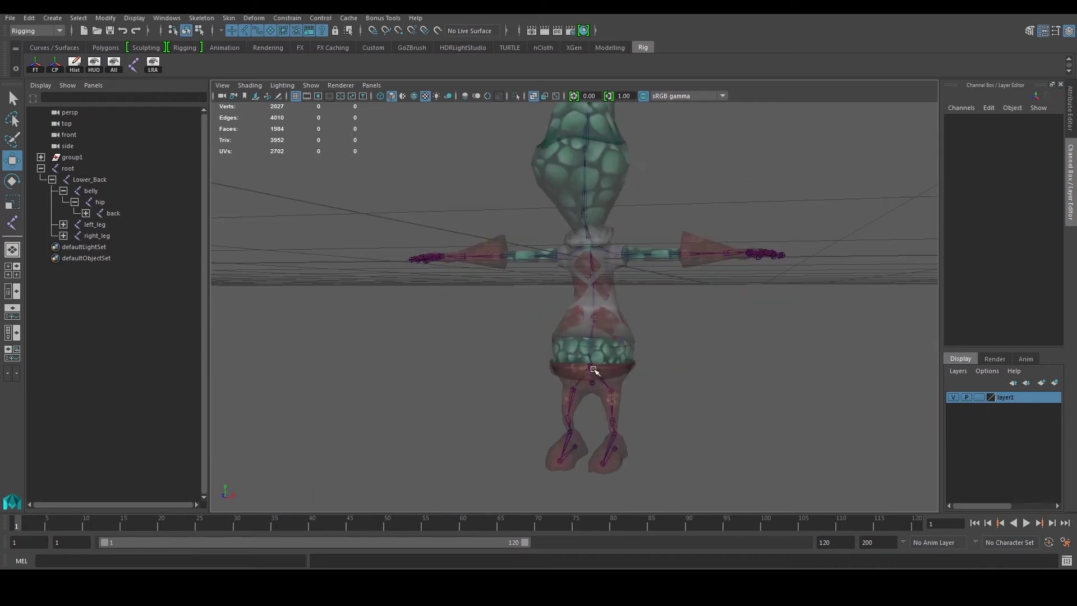
alt+drag(596, 368, 598, 409)
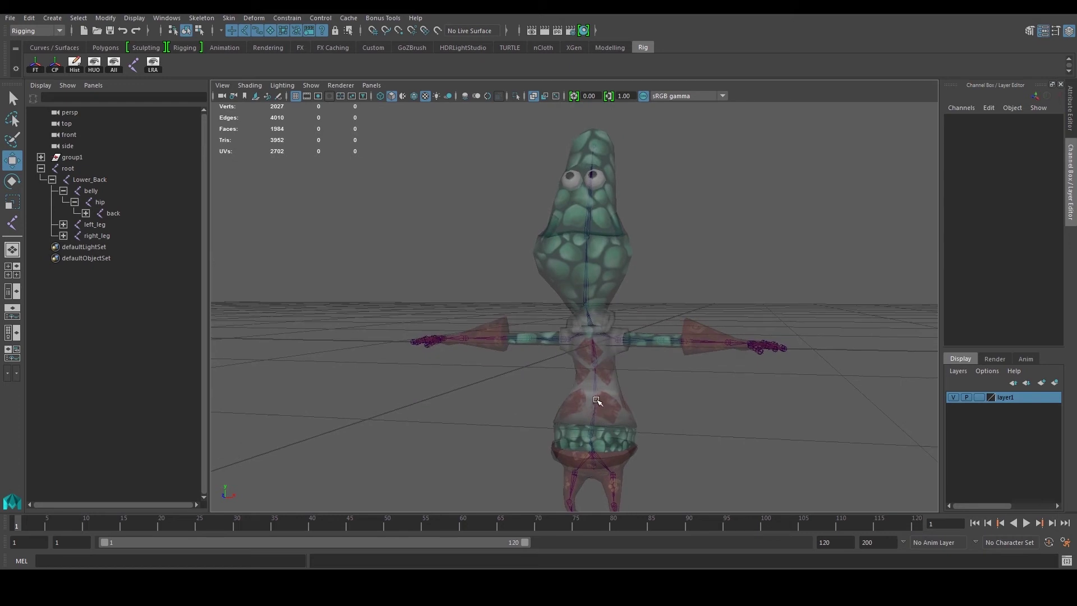
alt+drag(579, 334, 588, 253)
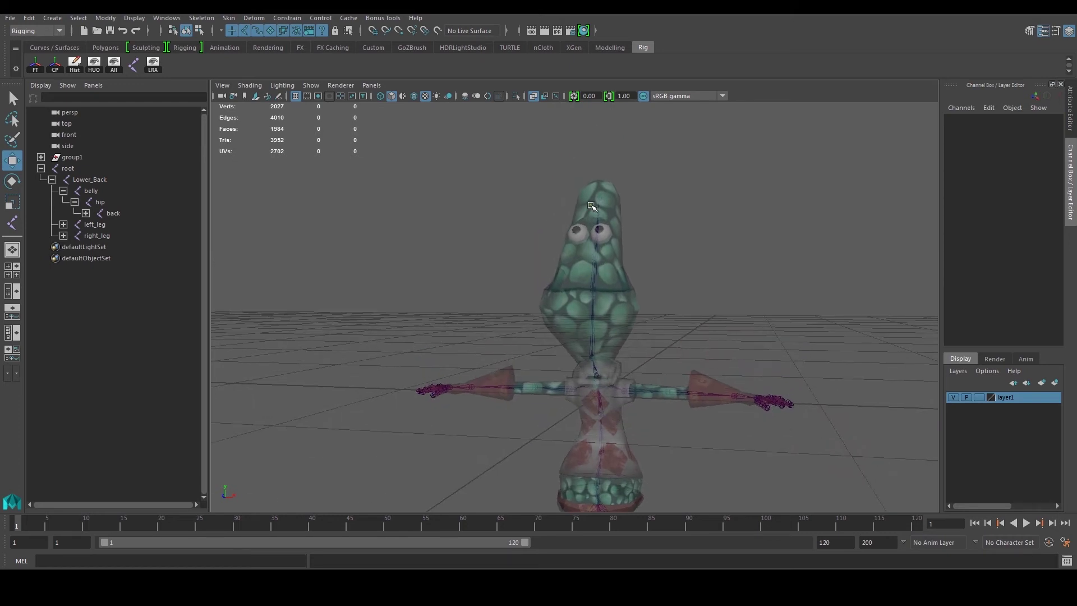
alt+drag(648, 392, 644, 395)
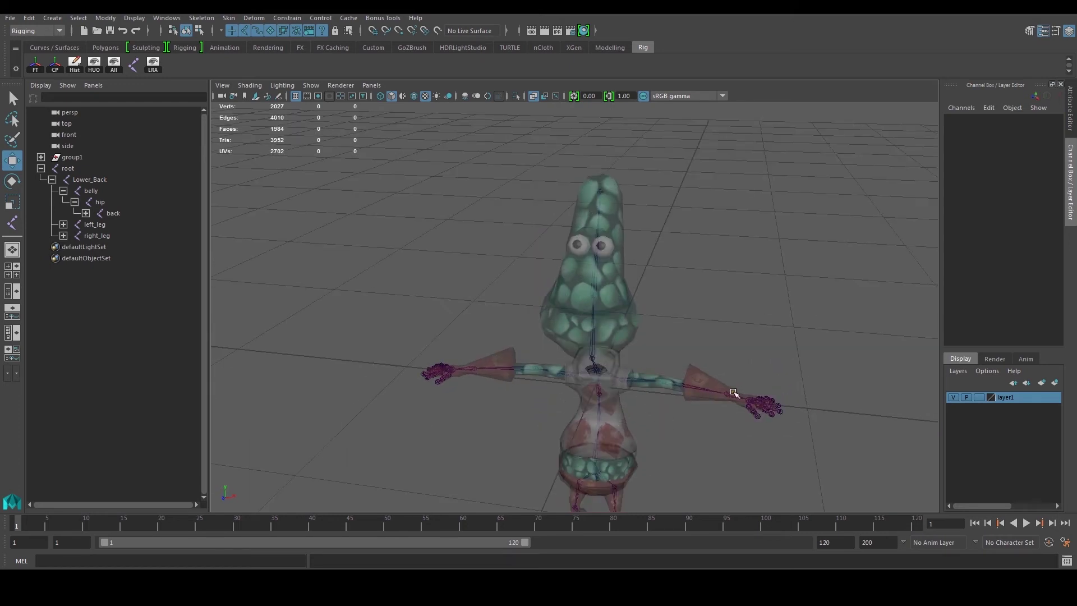
alt+drag(469, 377, 510, 365)
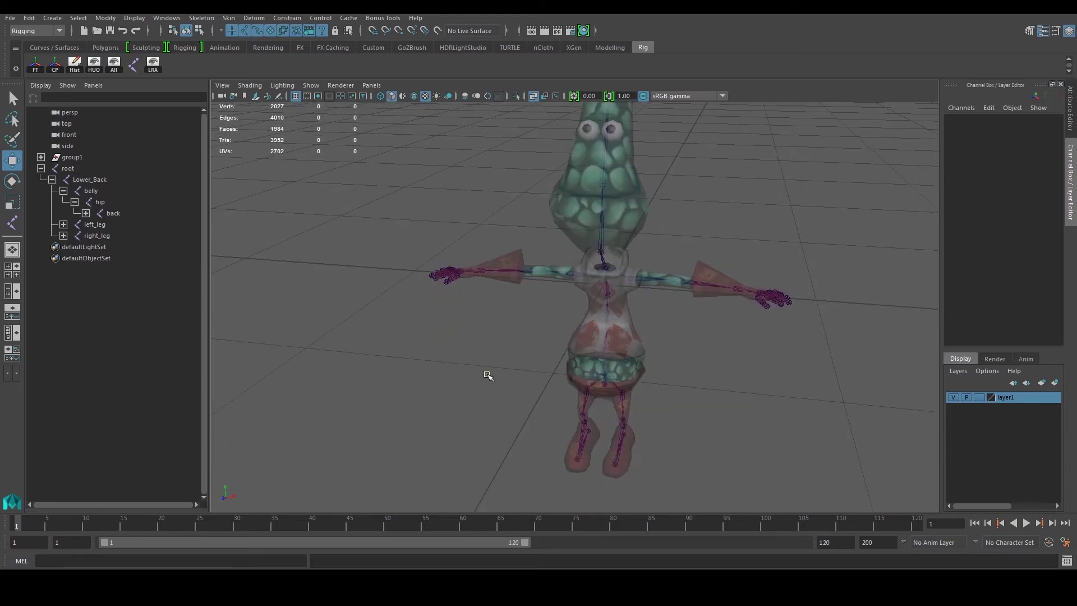
alt+drag(683, 397, 620, 355)
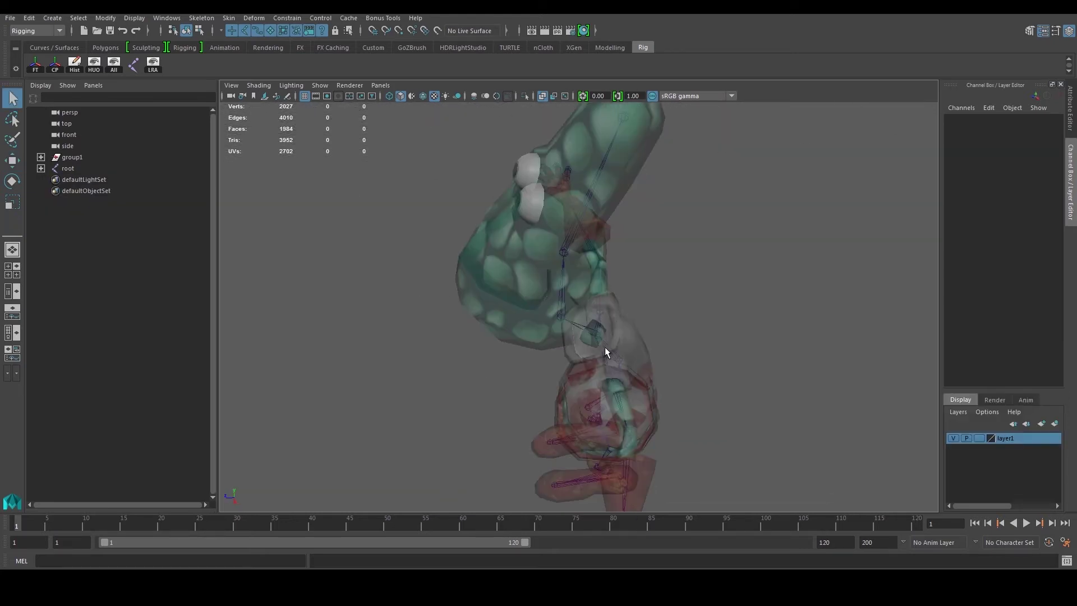
Step: Activate the Joint tool and hide the cameras in the side view around the character's mouth
alt+drag(581, 347, 611, 324)
alt+drag(579, 289, 533, 294)
click(134, 65)
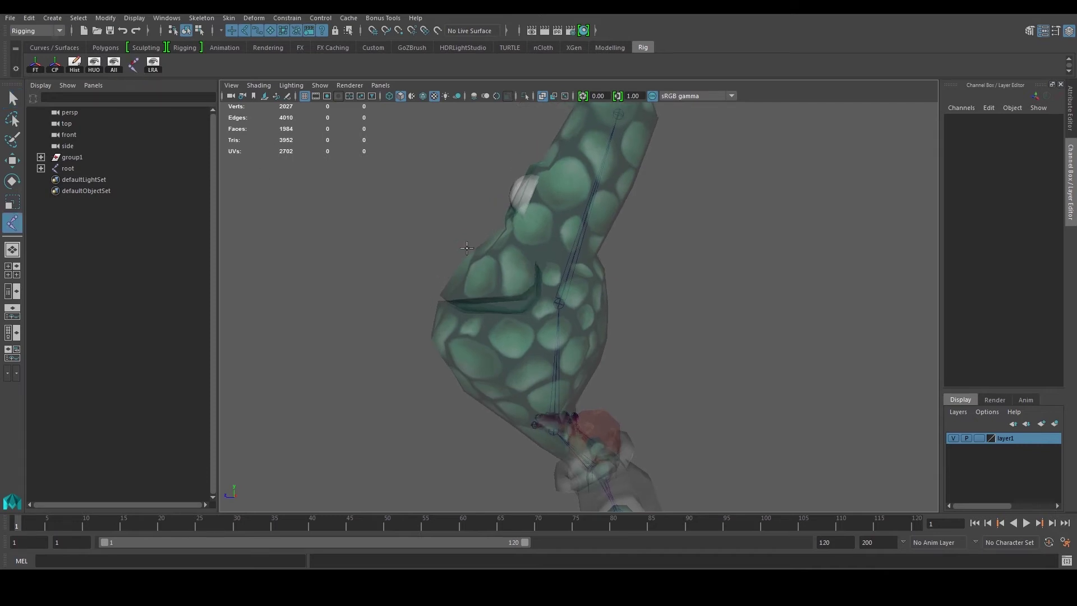
scroll(558, 300, up, 2)
scroll(560, 302, up, 1)
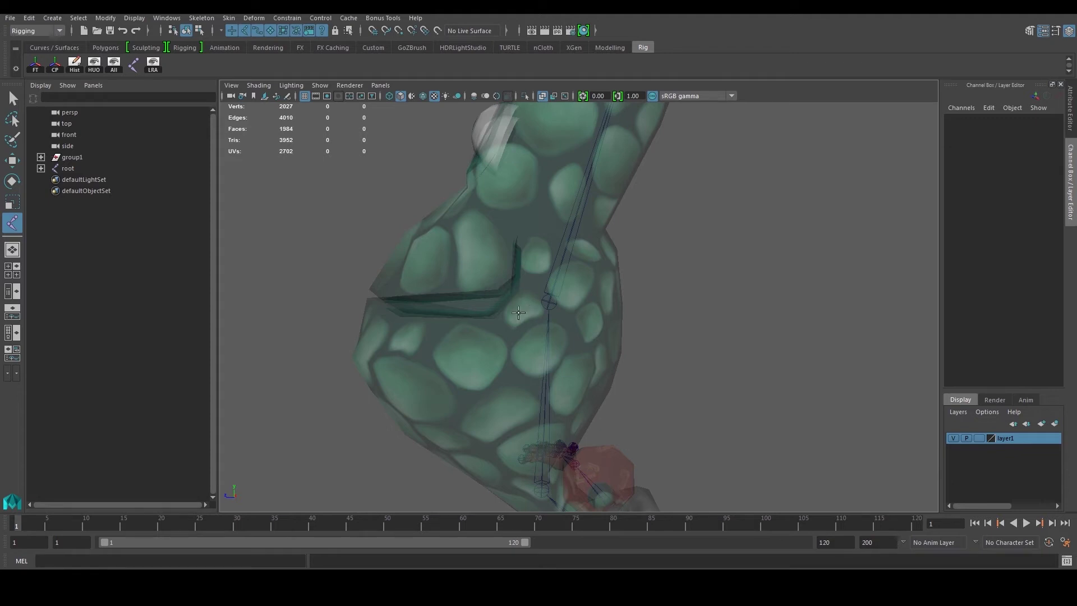
click(18, 276)
key(space)
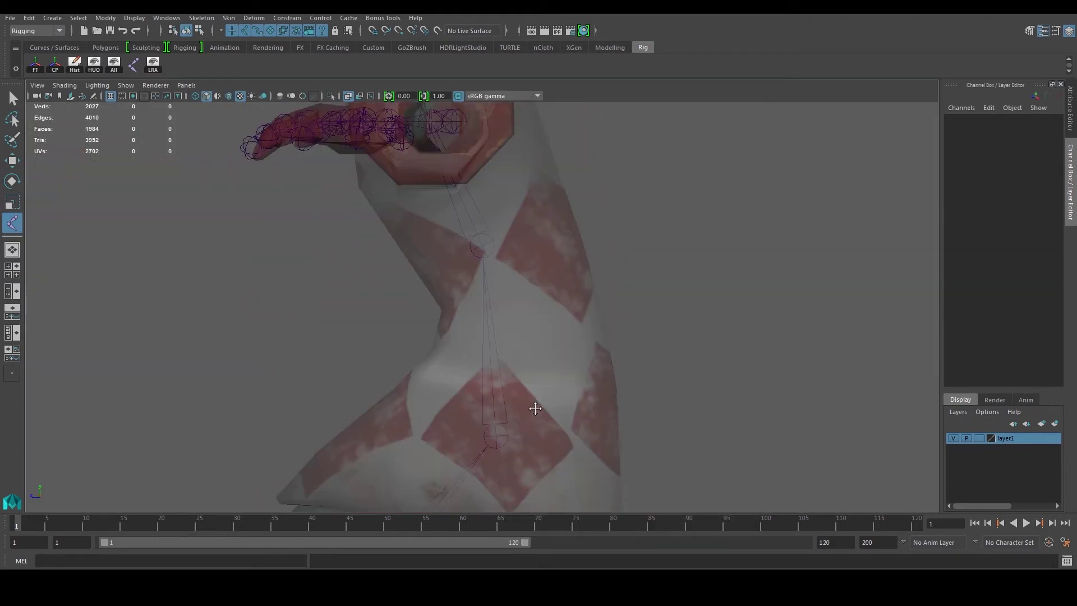
alt+middle_drag(473, 157, 535, 453)
mouse_move(345, 139)
alt+middle_down()
mouse_move(489, 326)
mouse_move(534, 455)
alt+middle_up()
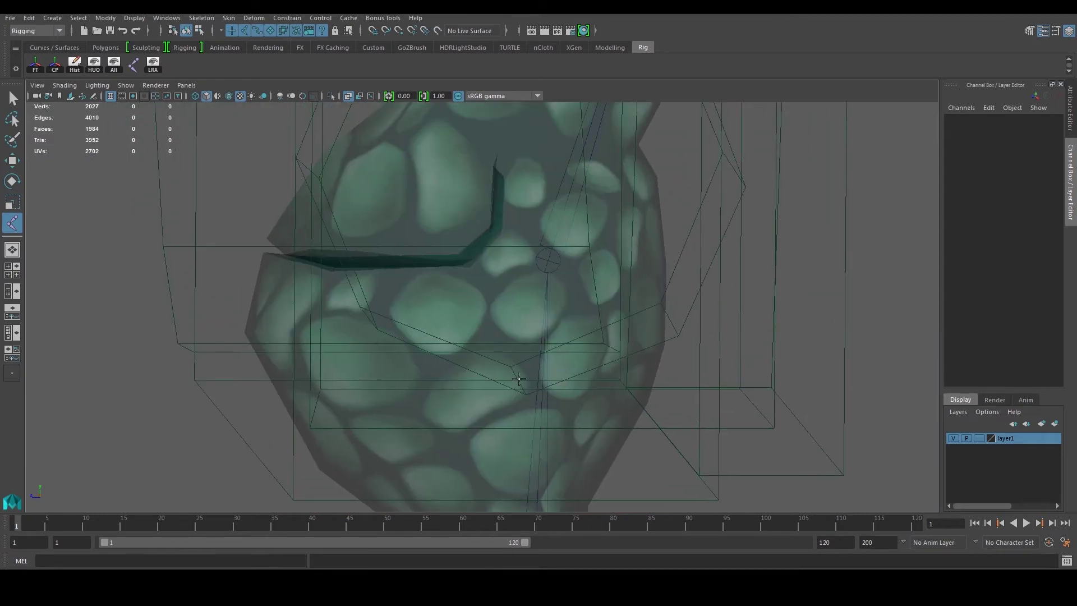
click(125, 85)
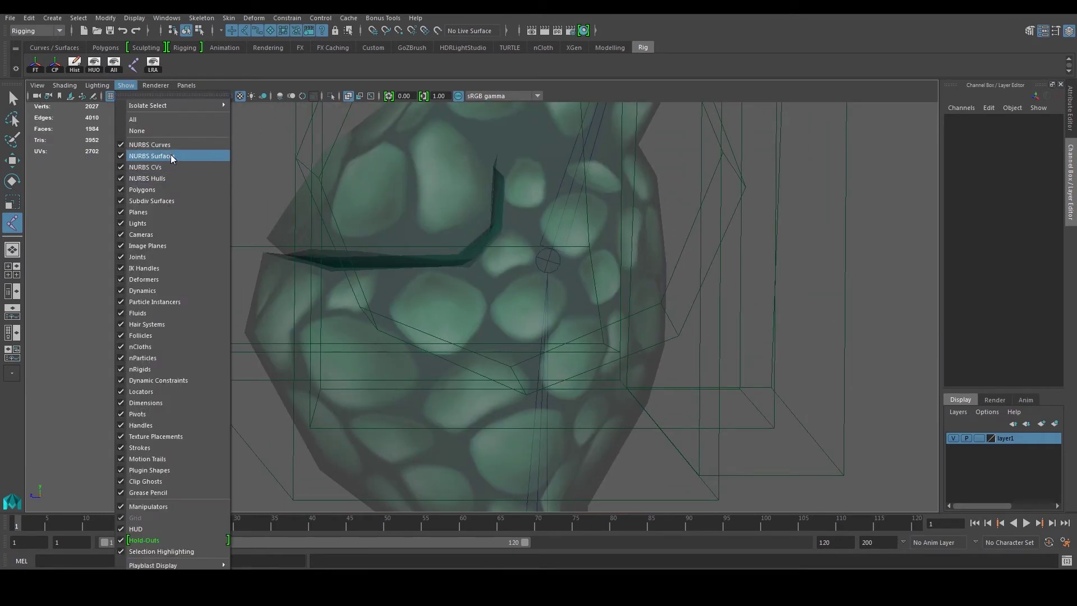
click(180, 235)
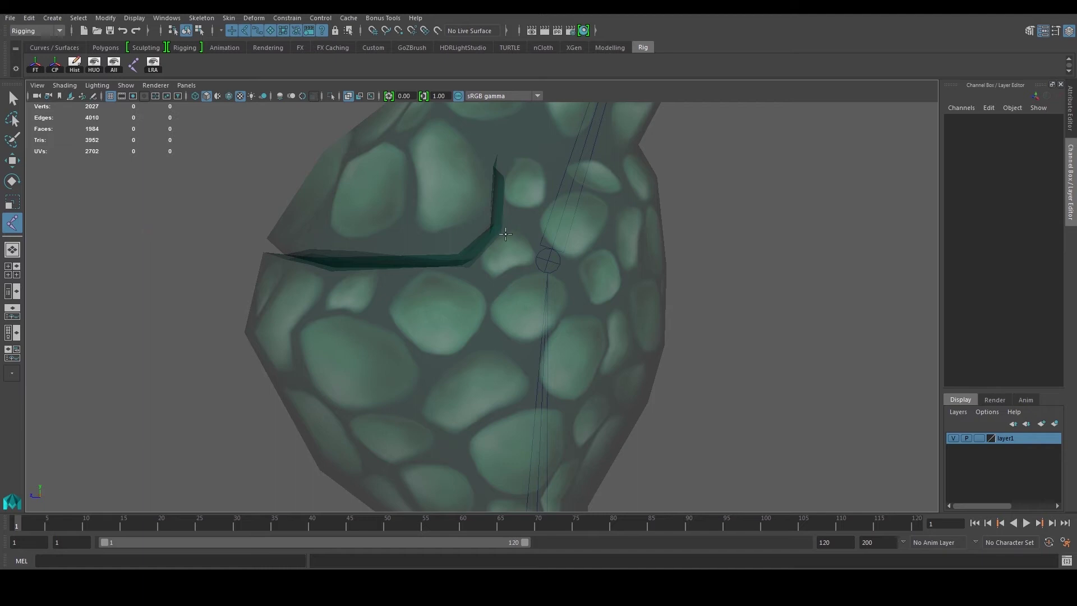
Step: Add an upper jaw joint branching from the mouth joint toward the snout above the mouth opening
click(548, 260)
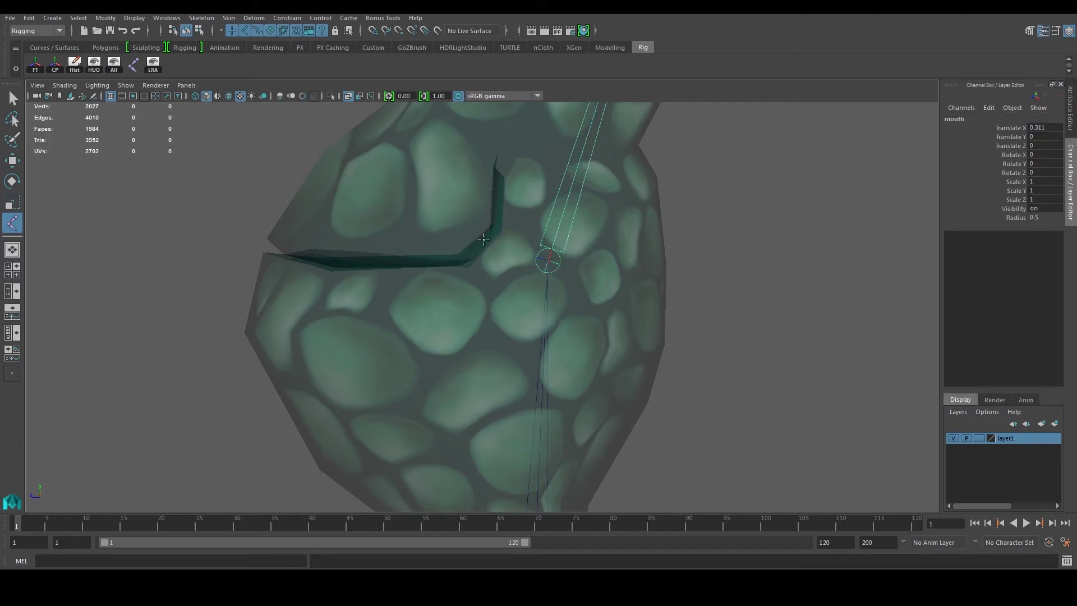
drag(412, 205, 385, 192)
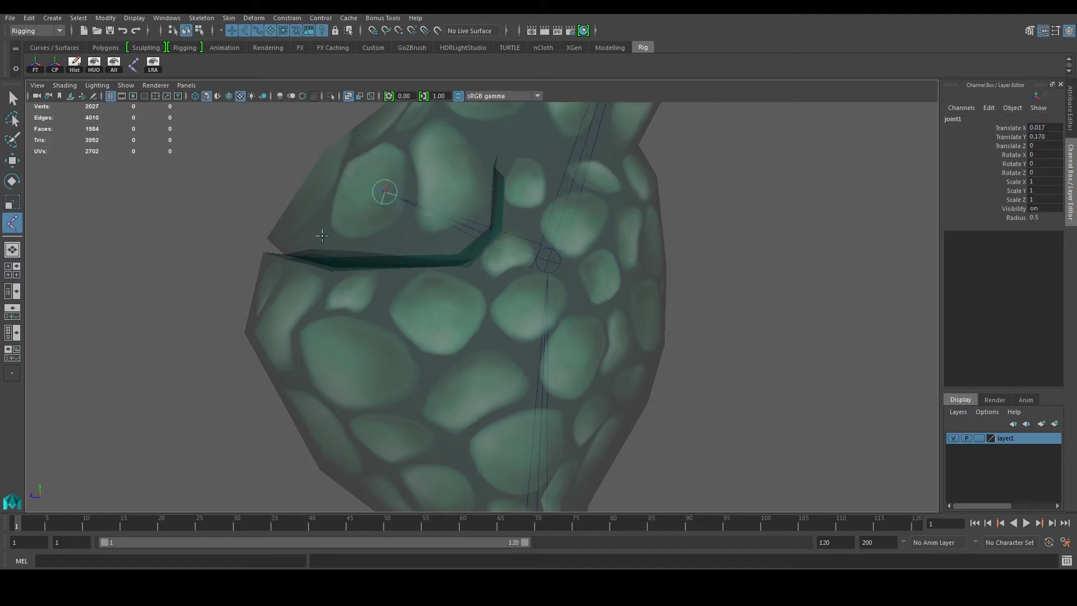
key(w)
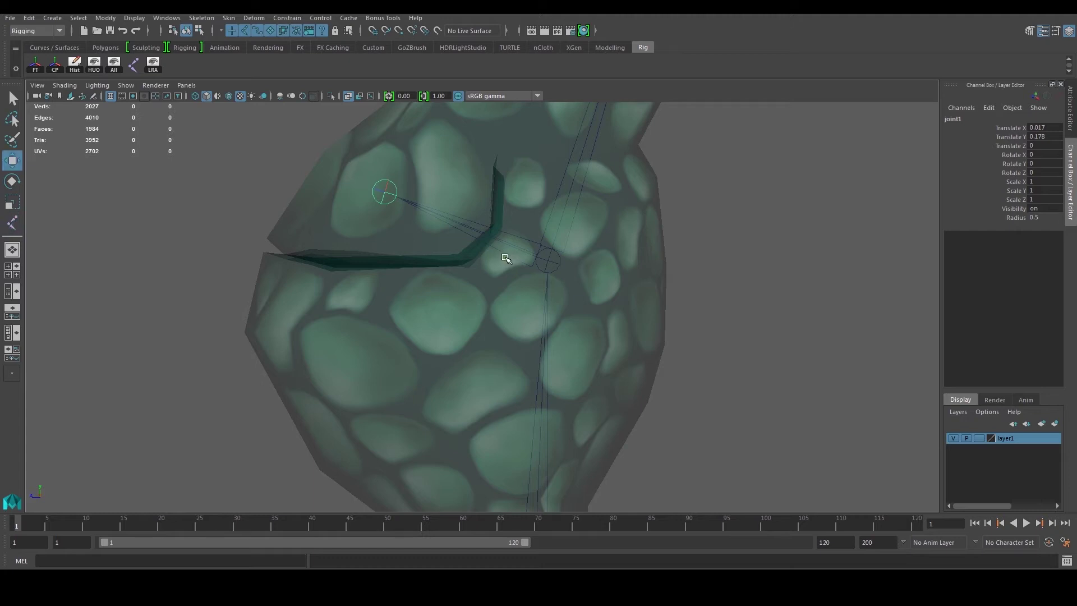
key(Up)
Step: Add a second joint branching from the mouth joint into the lower jaw below the mouth opening
key(y)
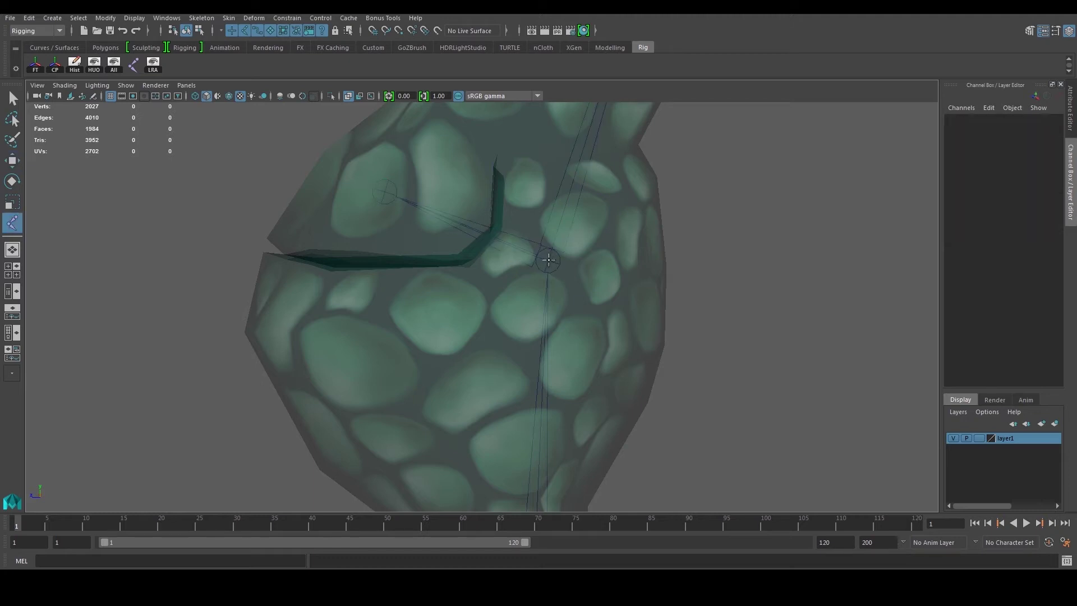
click(549, 259)
click(352, 372)
middle_drag(353, 372, 339, 393)
key(w)
key(Up)
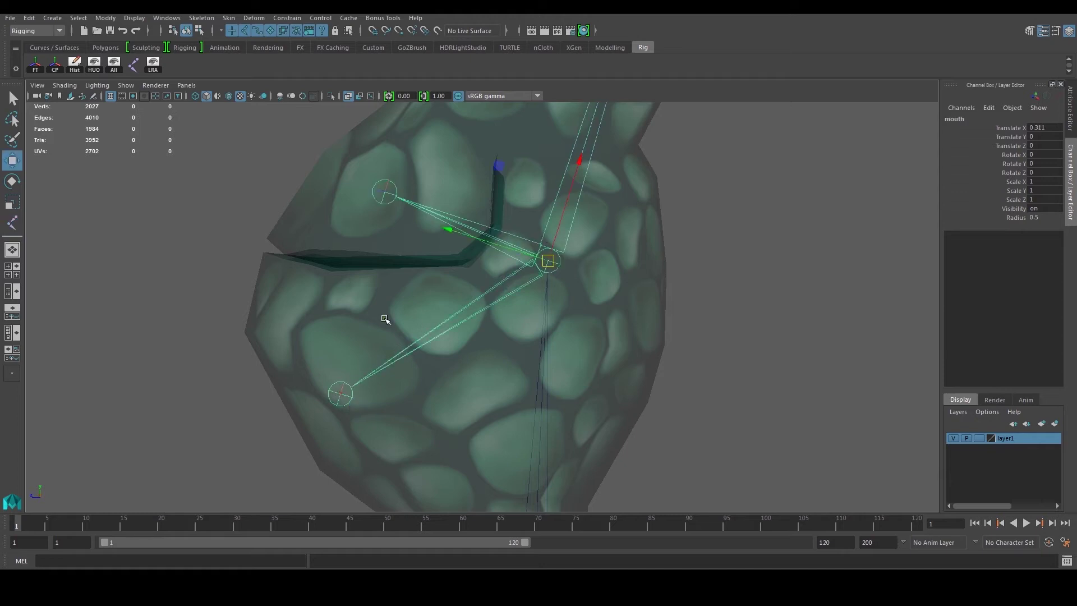
Step: Rename the two new joints under mouth as upper_jaw and lowe_jaw
click(7, 292)
key(f)
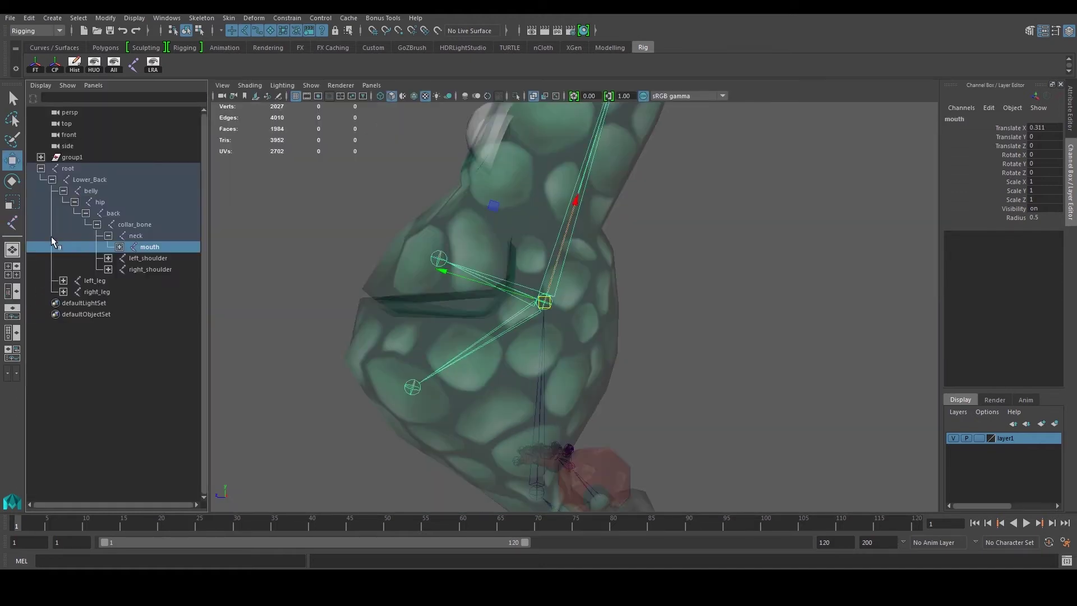
click(120, 247)
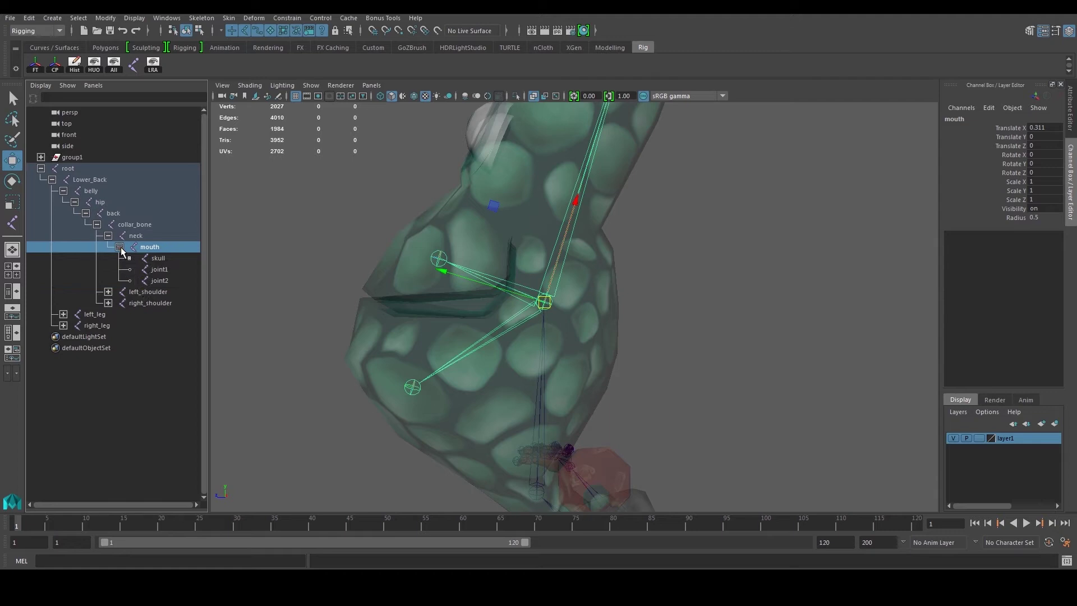
click(160, 270)
click(161, 282)
click(162, 271)
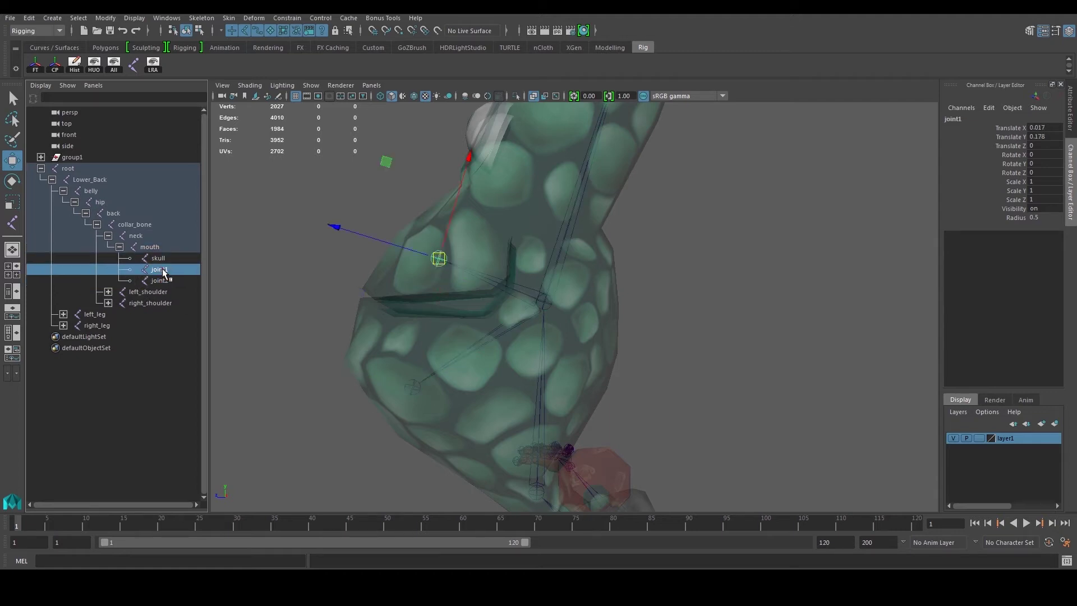
double_click(168, 272)
text(upper_jaw)
double_click(178, 281)
key(BackSpace)
key(Return)
click(288, 224)
Step: Check the jaw joints' alignment with the head's centre line in the perspective and front views
key(space)
key(space)
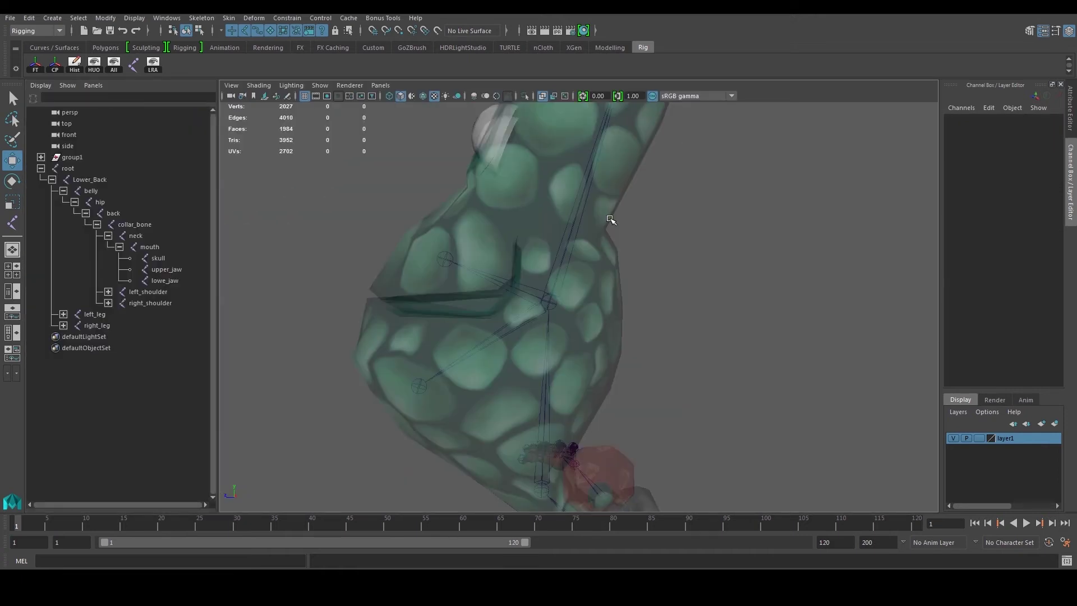
click(380, 85)
click(505, 98)
alt+drag(556, 218, 627, 231)
click(554, 259)
scroll(560, 277, up, 2)
alt+drag(561, 279, 573, 308)
click(15, 291)
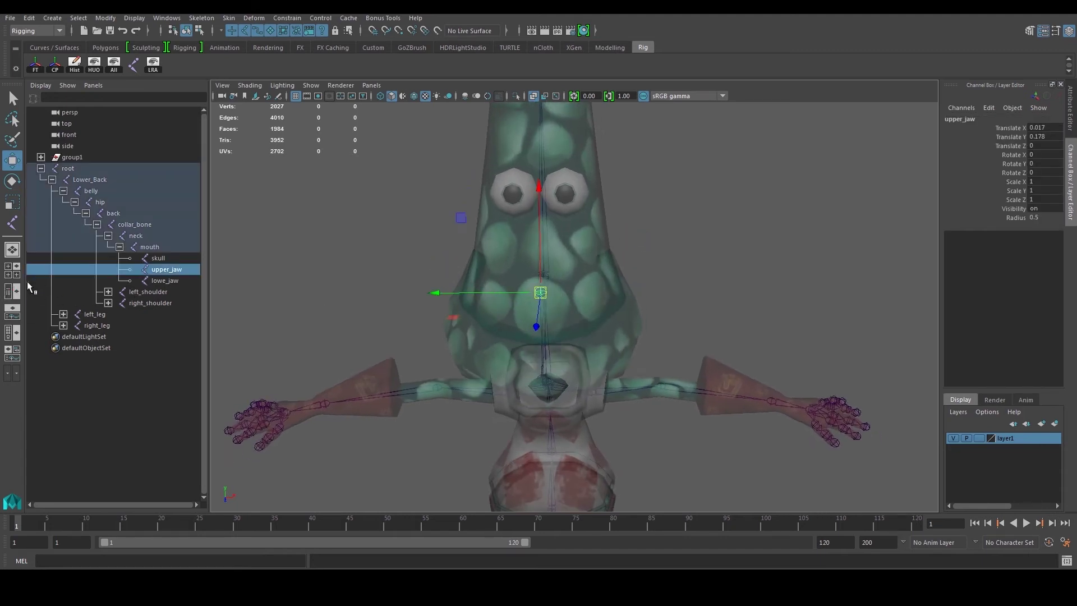
click(13, 270)
key(space)
key(space)
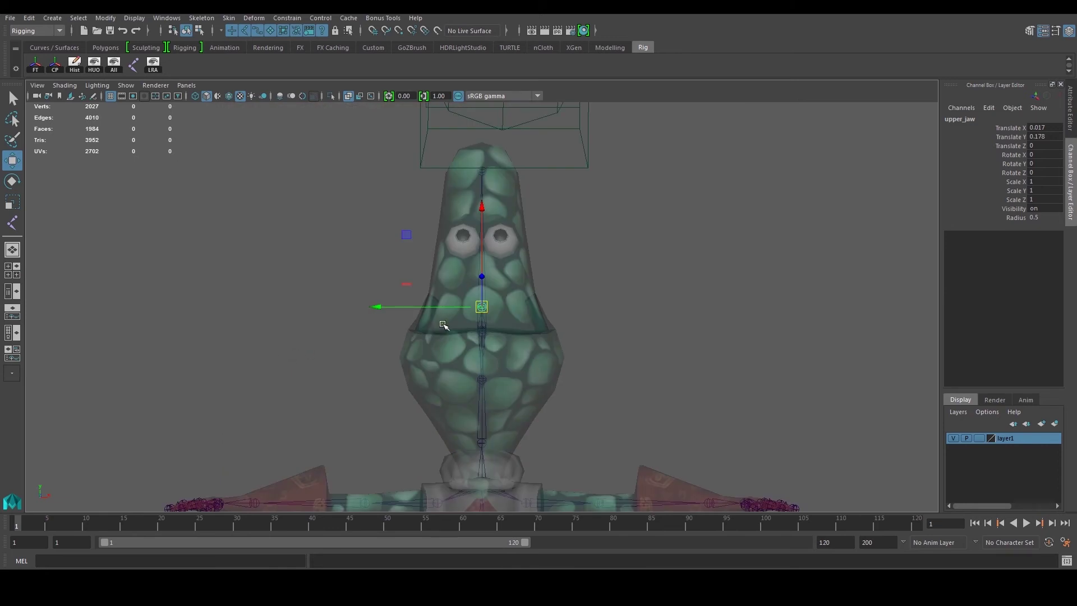
scroll(434, 335, up, 5)
scroll(440, 336, up, 2)
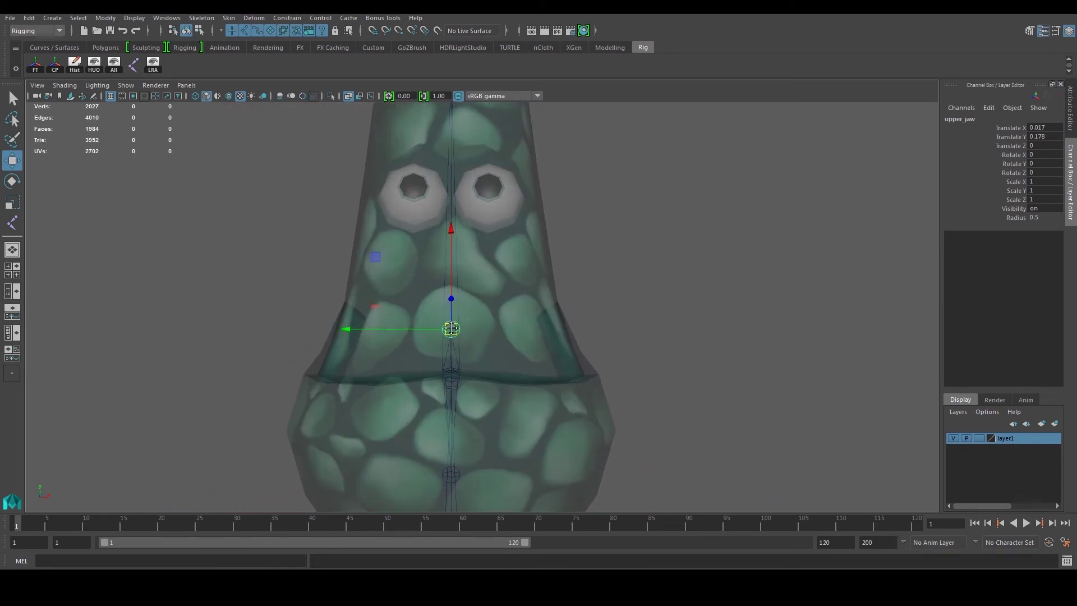
scroll(443, 365, up, 1)
scroll(449, 377, up, 1)
alt+middle_drag(452, 375, 457, 301)
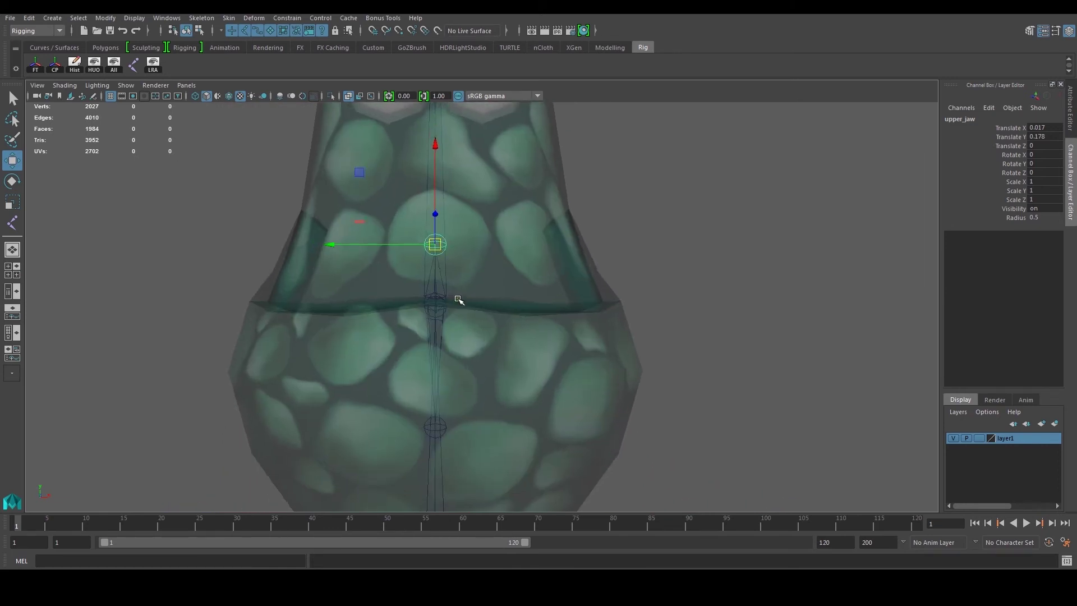
scroll(459, 300, up, 4)
scroll(461, 296, down, 10)
key(space)
scroll(632, 252, down, 3)
key(space)
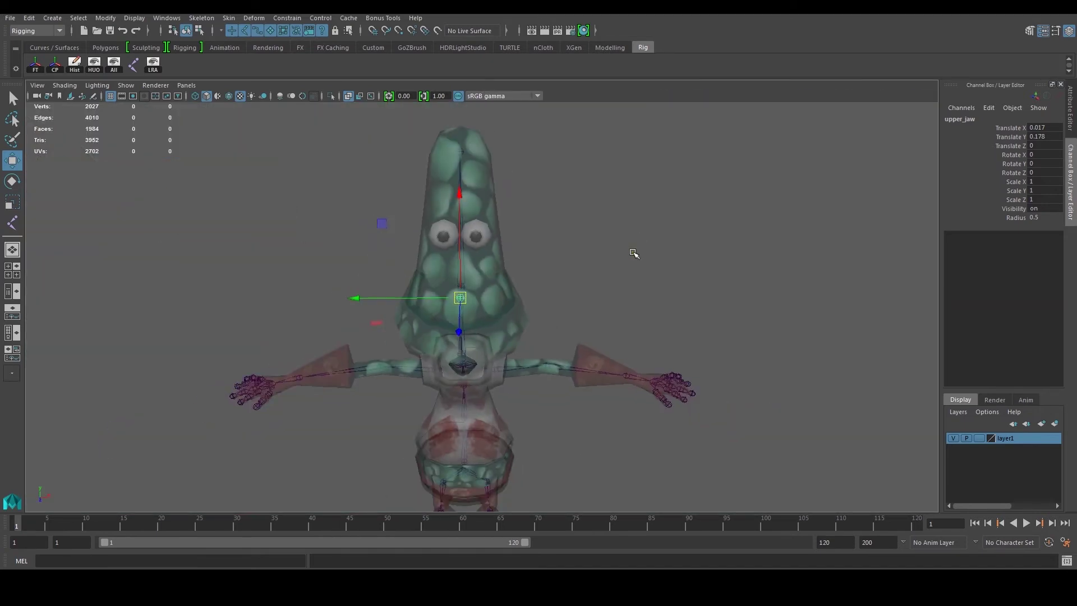
Step: Examine the spine, hip and leg joints inside the character's body from the side, front and at an angle
alt+drag(632, 252, 632, 271)
click(617, 260)
alt+middle_drag(544, 322, 552, 251)
alt+drag(552, 251, 533, 279)
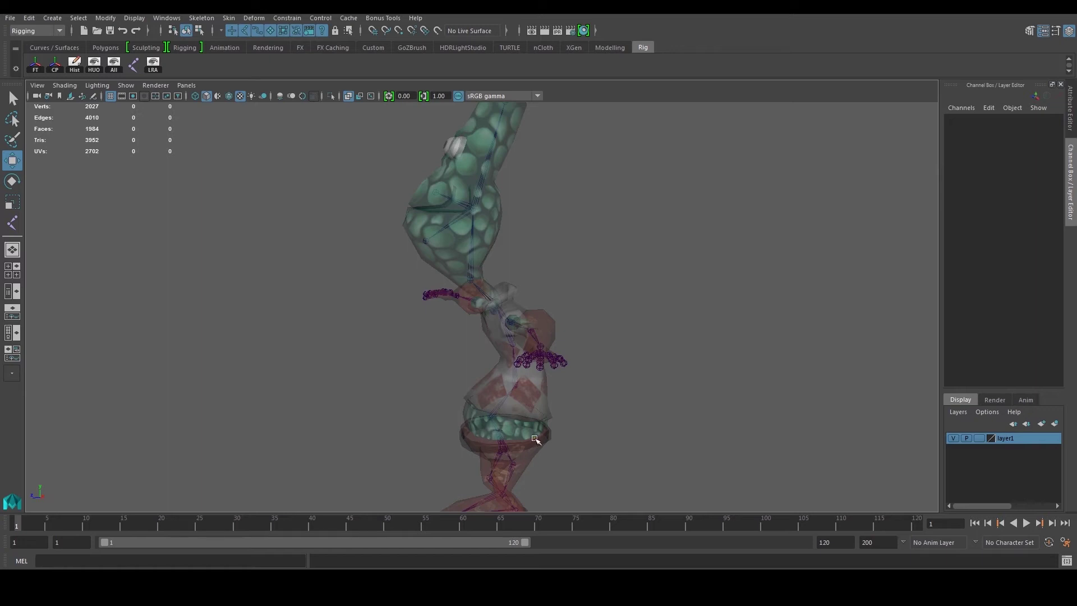
alt+middle_drag(516, 341, 531, 313)
scroll(531, 314, up, 3)
scroll(451, 345, up, 3)
alt+drag(452, 348, 517, 336)
alt+drag(454, 392, 484, 337)
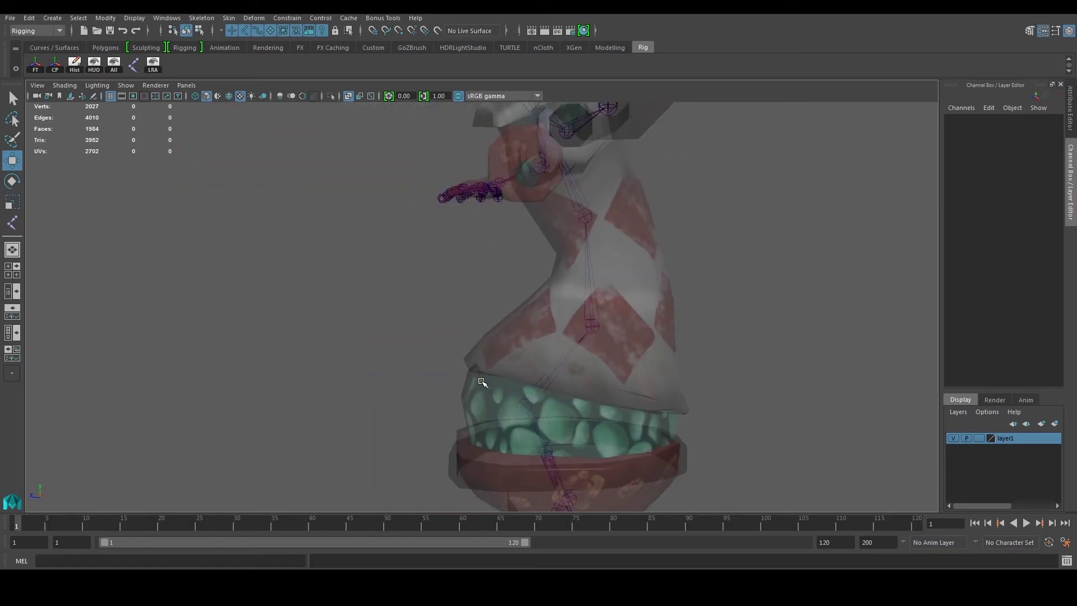
alt+drag(483, 382, 514, 365)
alt+middle_drag(433, 361, 369, 365)
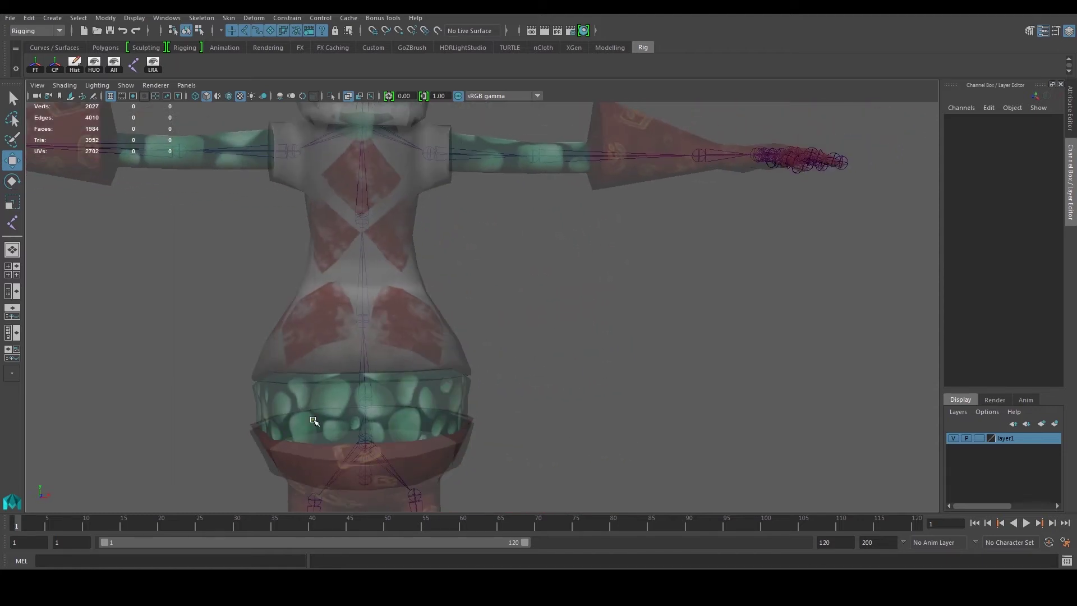
scroll(436, 408, down, 3)
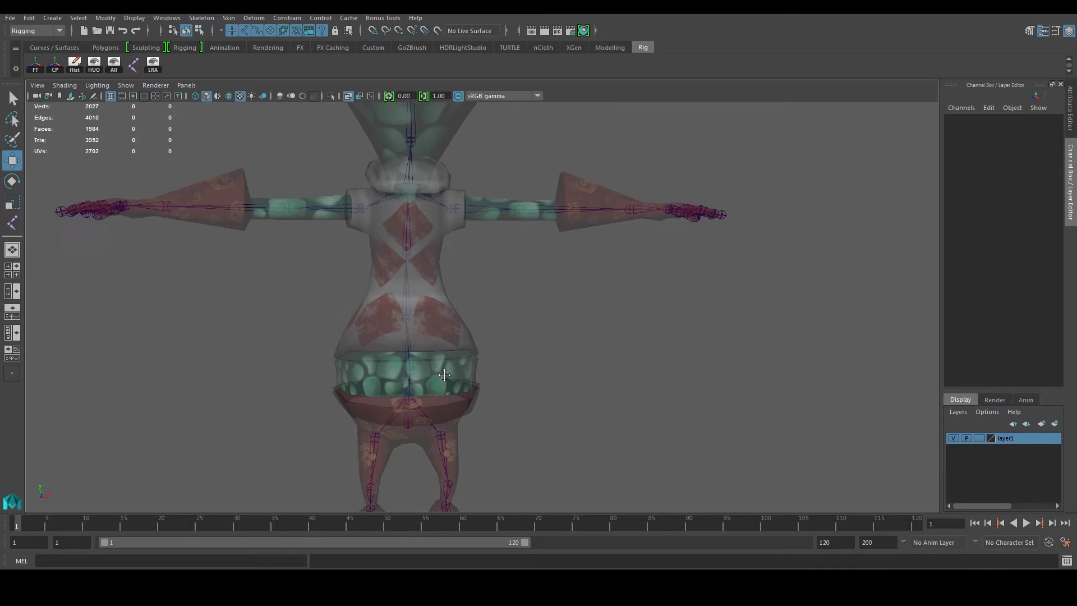
alt+middle_drag(442, 373, 472, 408)
mouse_move(437, 365)
alt+mouse_down()
mouse_move(471, 354)
mouse_move(492, 368)
mouse_move(423, 368)
alt+mouse_up()
alt+middle_drag(479, 386, 456, 285)
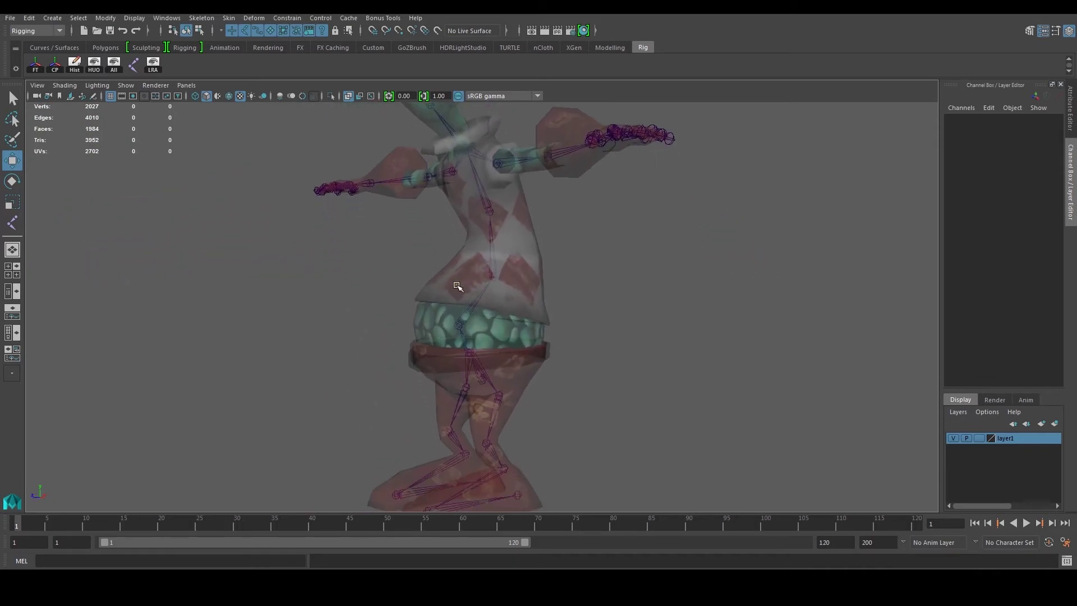
alt+drag(443, 361, 414, 359)
alt+middle_drag(483, 391, 440, 311)
scroll(440, 311, up, 3)
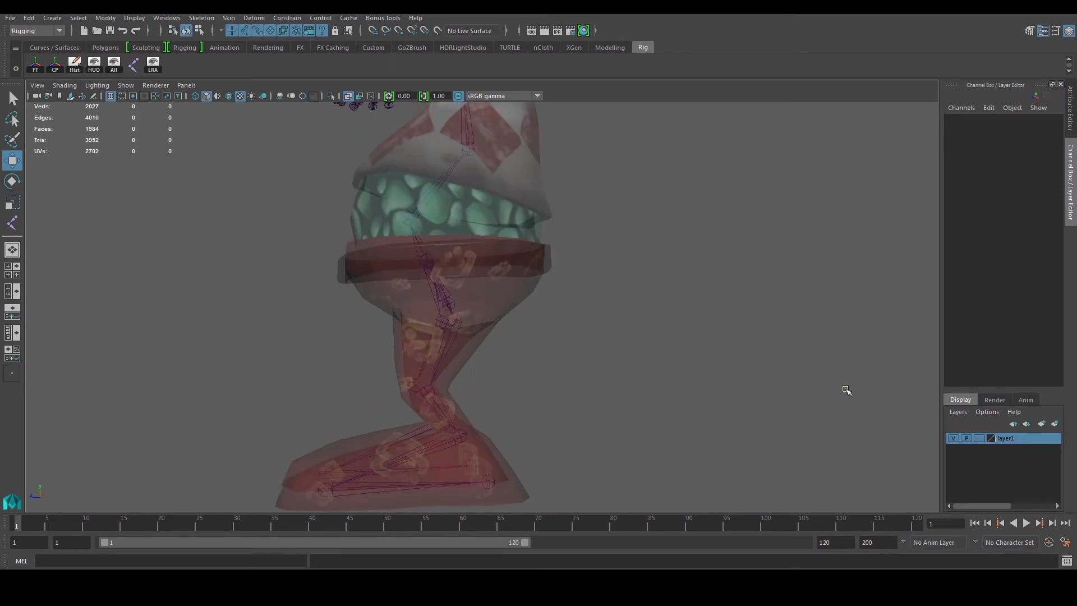
Step: Hide layer1 with the character mesh to isolate the skeleton around the legs
click(954, 439)
alt+drag(867, 426, 493, 334)
scroll(544, 334, up, 3)
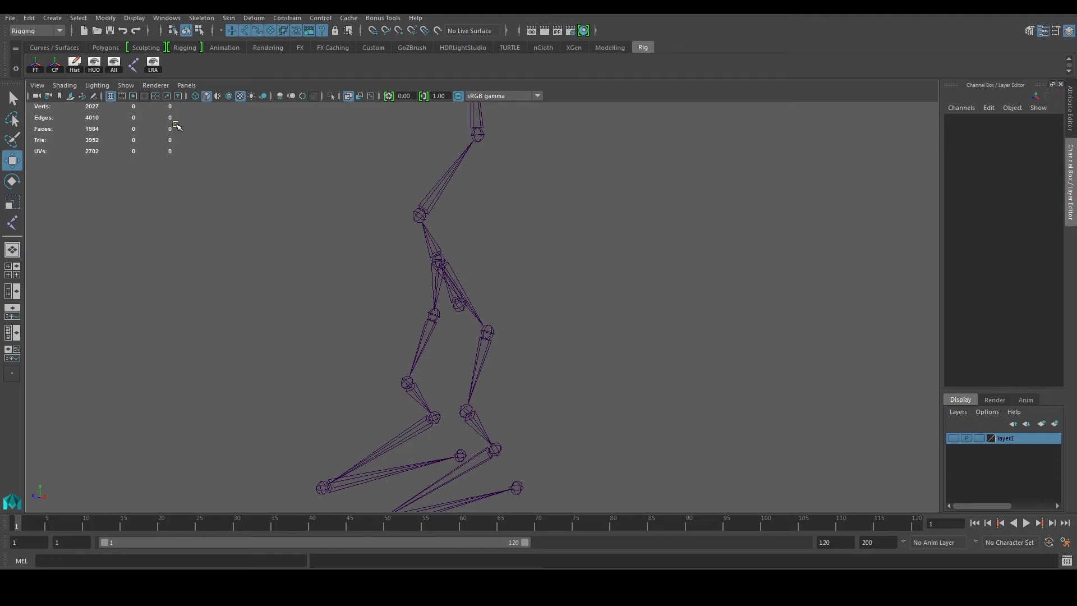
Step: Start the IK Handle tool with its current solver set to Rotate-Plane Solver
click(201, 18)
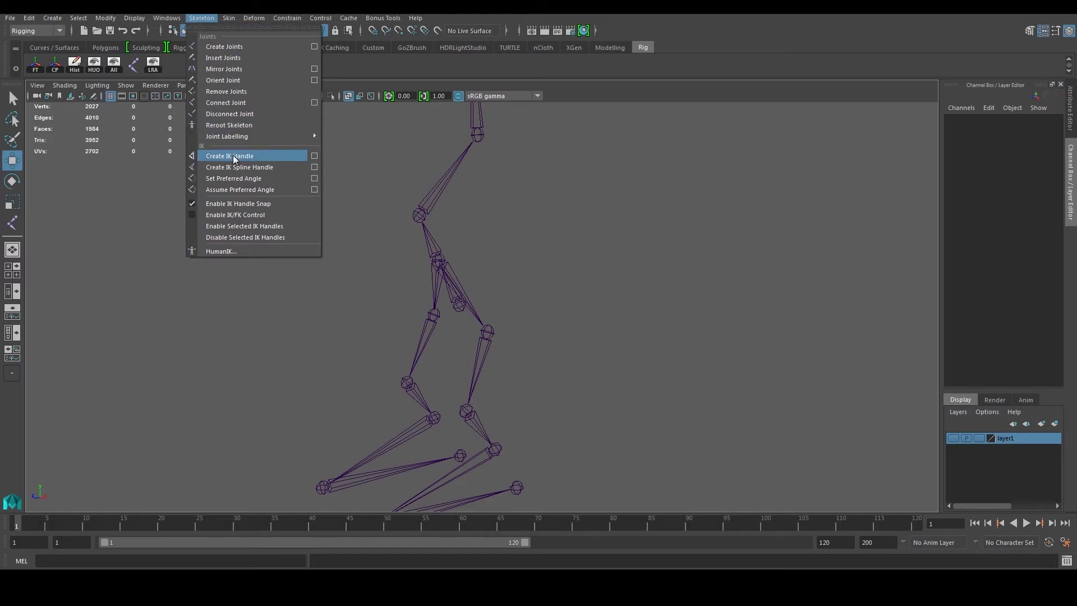
click(314, 155)
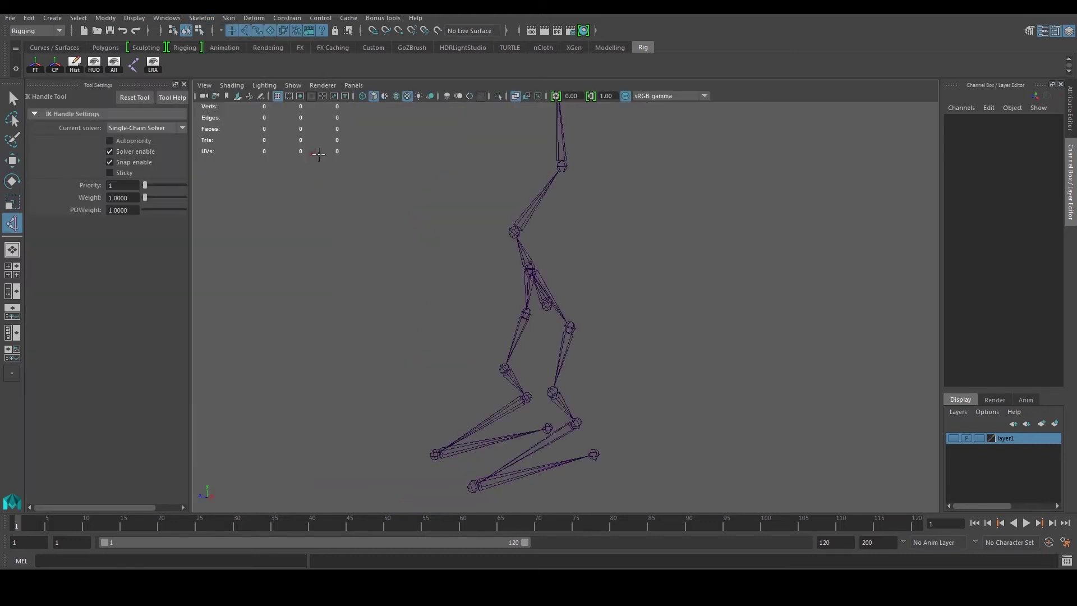
click(176, 129)
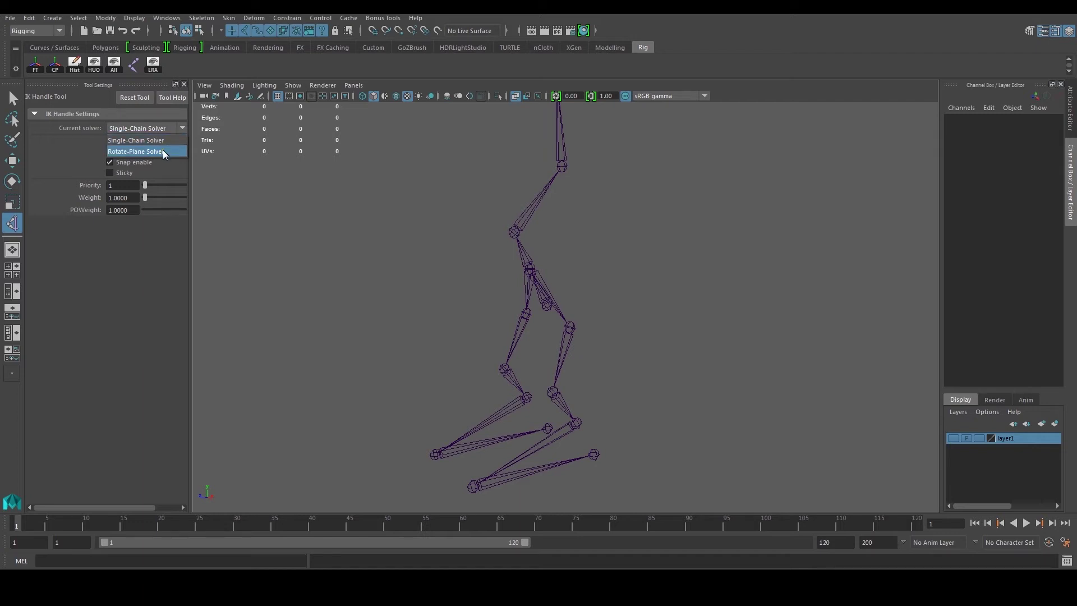
click(163, 150)
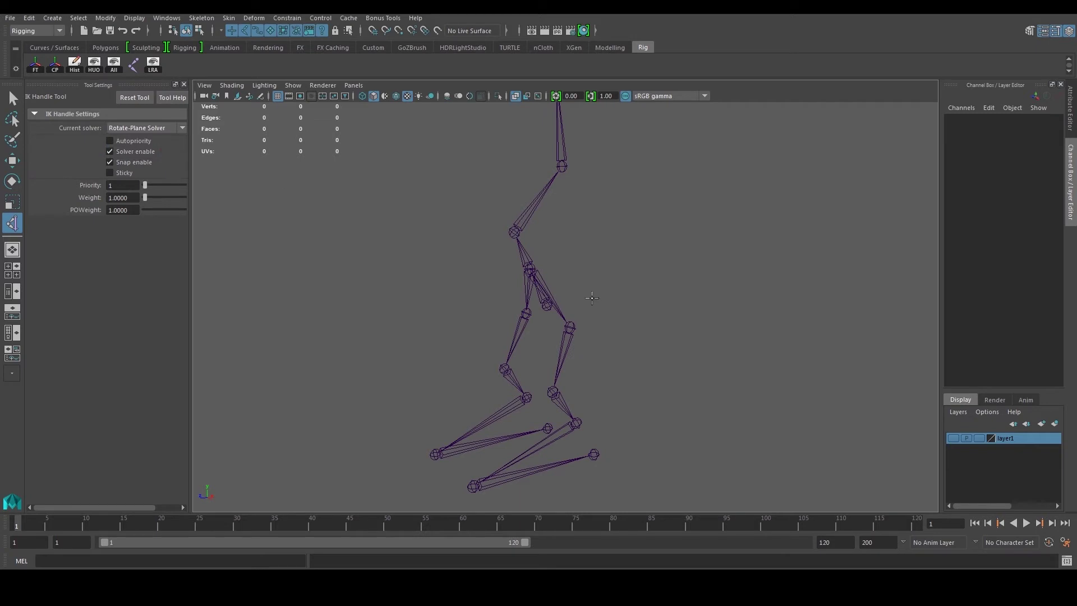
Step: Create an IK handle running from the left_leg joint to the ankle joint of the same leg
scroll(592, 300, up, 2)
alt+drag(592, 300, 530, 259)
click(529, 262)
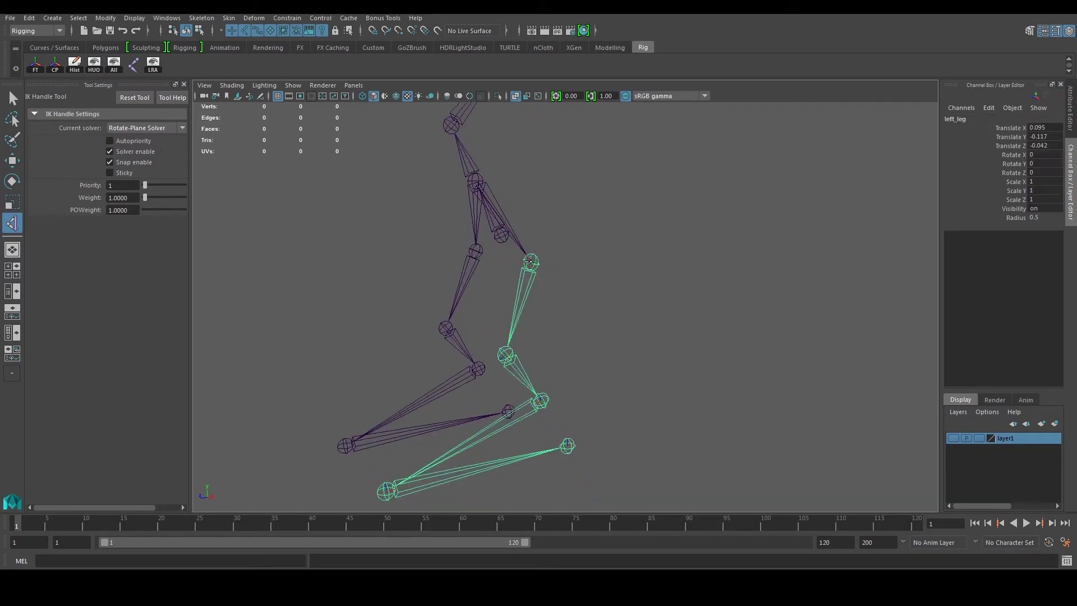
alt+drag(523, 281, 539, 320)
scroll(567, 330, up, 6)
scroll(558, 327, down, 5)
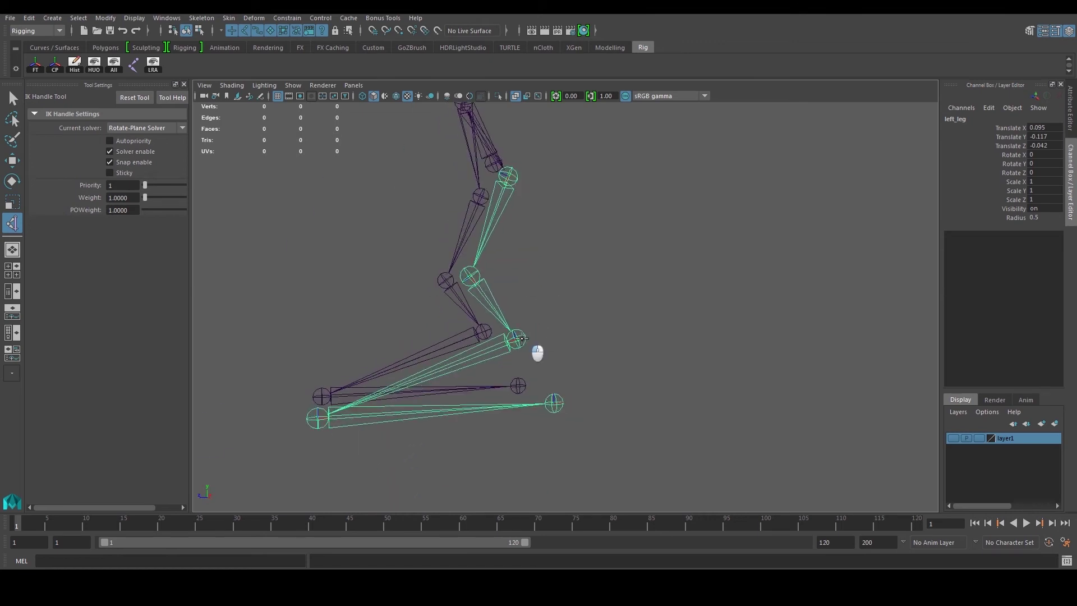
click(526, 340)
alt+drag(559, 342, 630, 346)
alt+middle_drag(630, 346, 611, 370)
alt+middle_drag(534, 322, 546, 233)
alt+drag(529, 306, 500, 313)
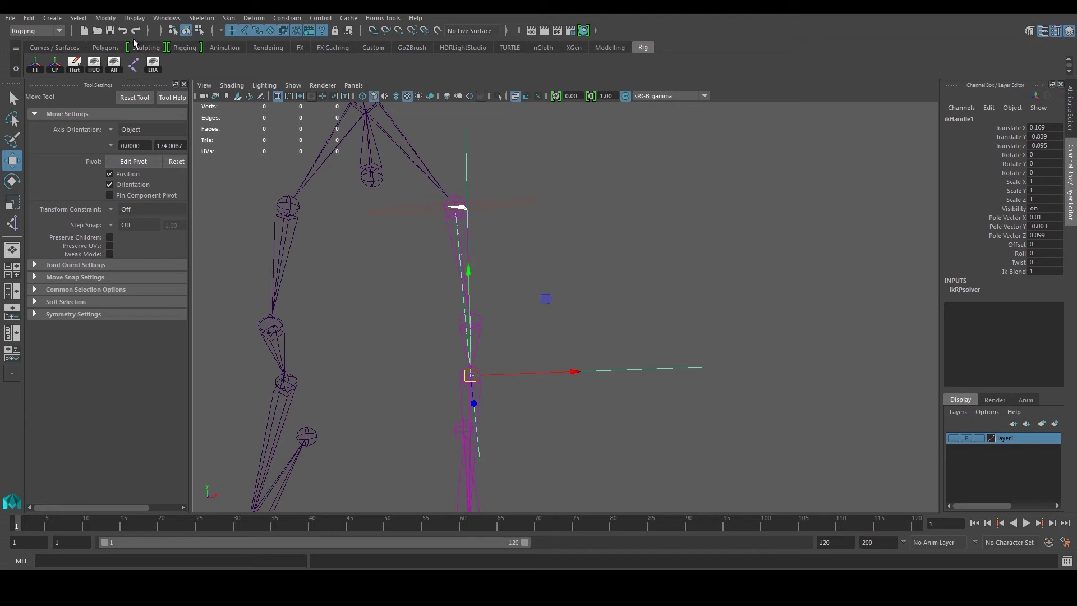
Step: Set the IK handle display size to 0.20 and close its settings window
click(158, 21)
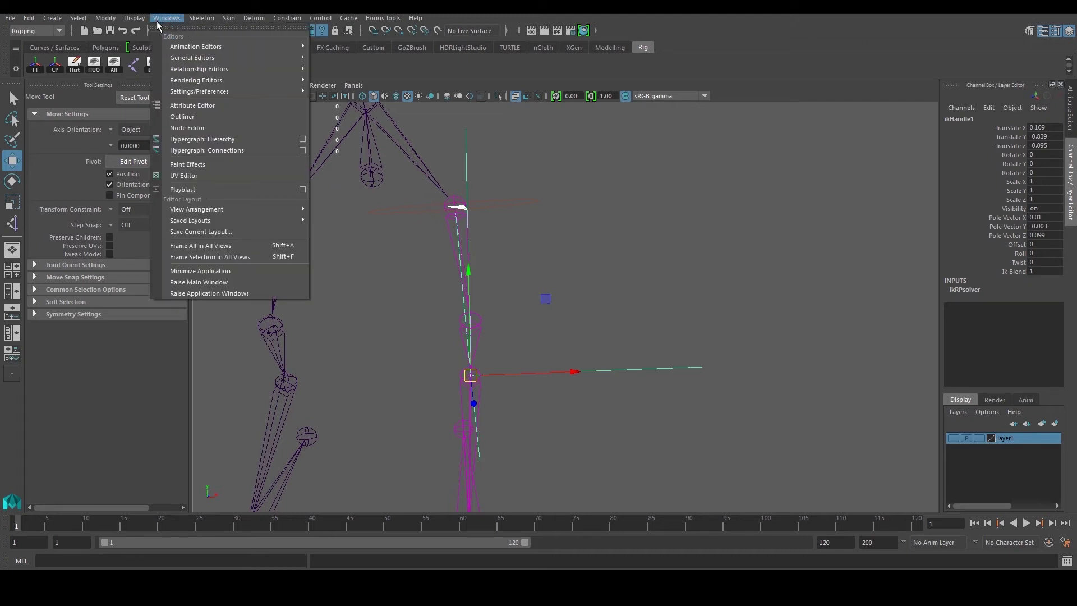
mouse_move(134, 18)
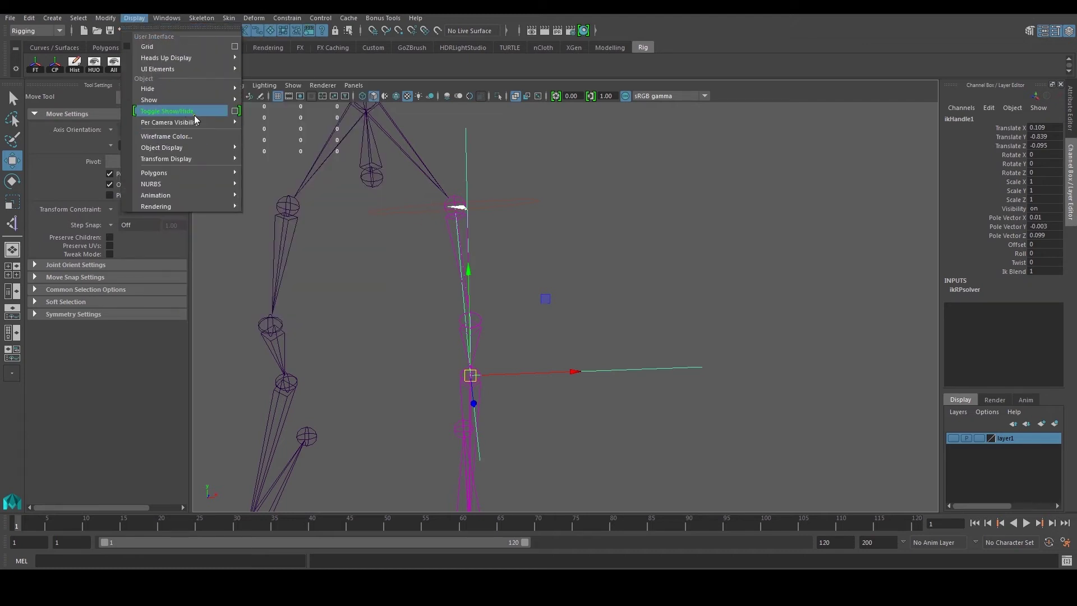
mouse_move(202, 145)
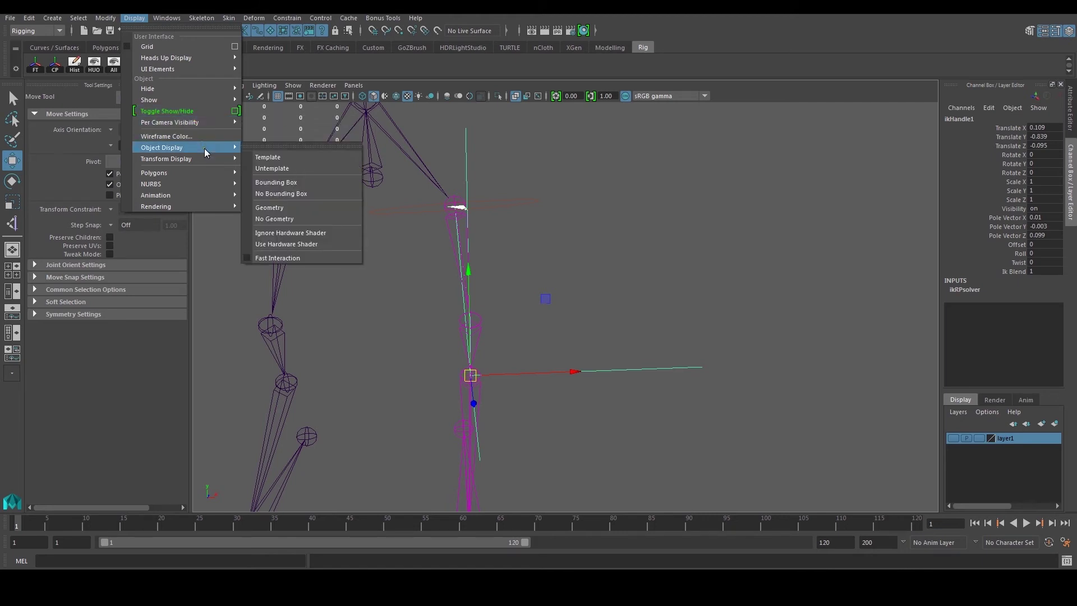
mouse_move(216, 200)
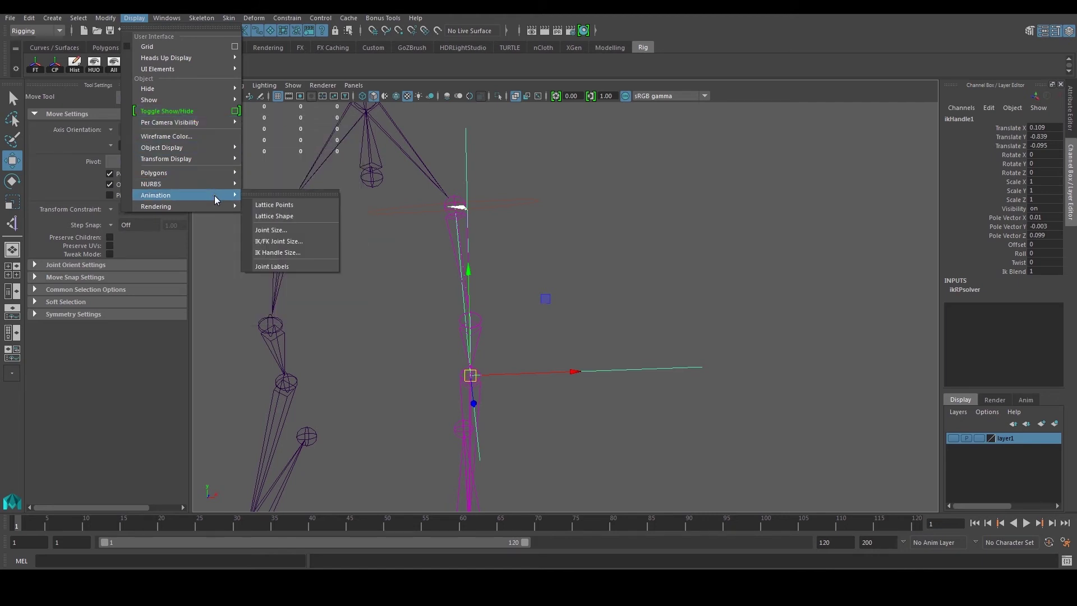
click(298, 255)
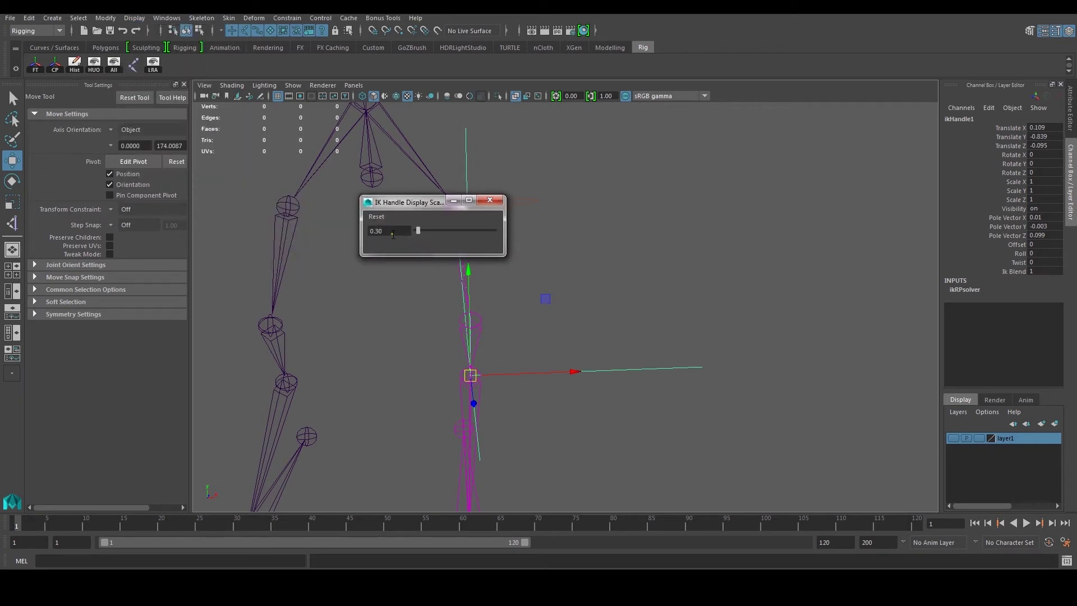
text(0.1)
key(Return)
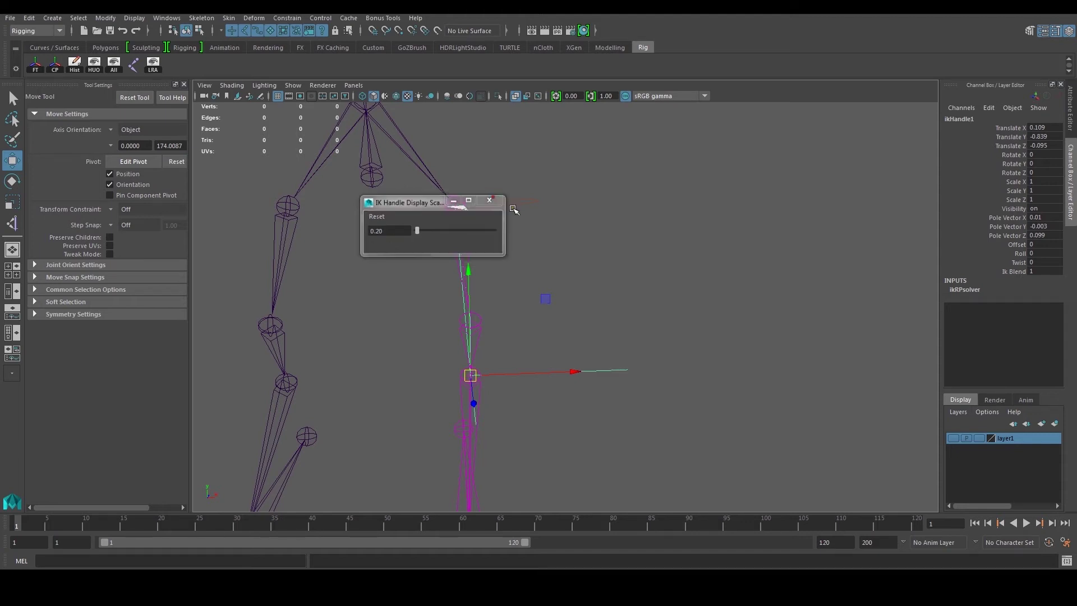
click(490, 201)
Step: Try moving the left leg's IK handle to test the leg, and undo the movement
click(585, 242)
key(ctrl+z)
alt+drag(639, 385, 572, 409)
click(581, 393)
key(ctrl+z)
drag(475, 382, 559, 368)
key(ctrl+z)
alt+middle_drag(560, 368, 541, 341)
scroll(541, 341, down, 8)
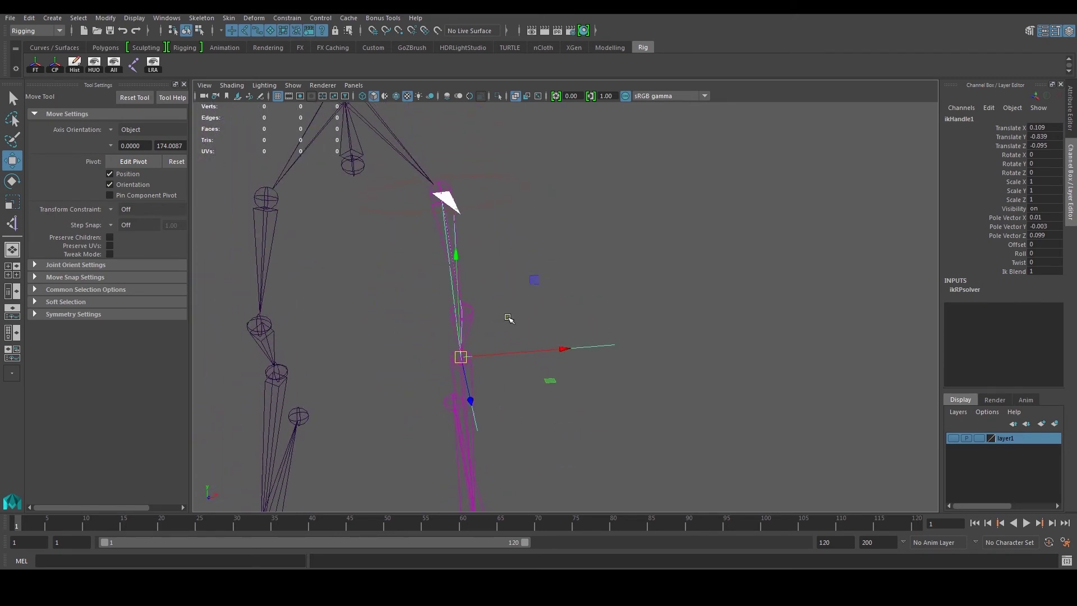
Step: Try rotating the left leg's IK handle to test it, and undo the rotation
click(507, 318)
scroll(508, 319, down, 5)
alt+drag(510, 324, 453, 345)
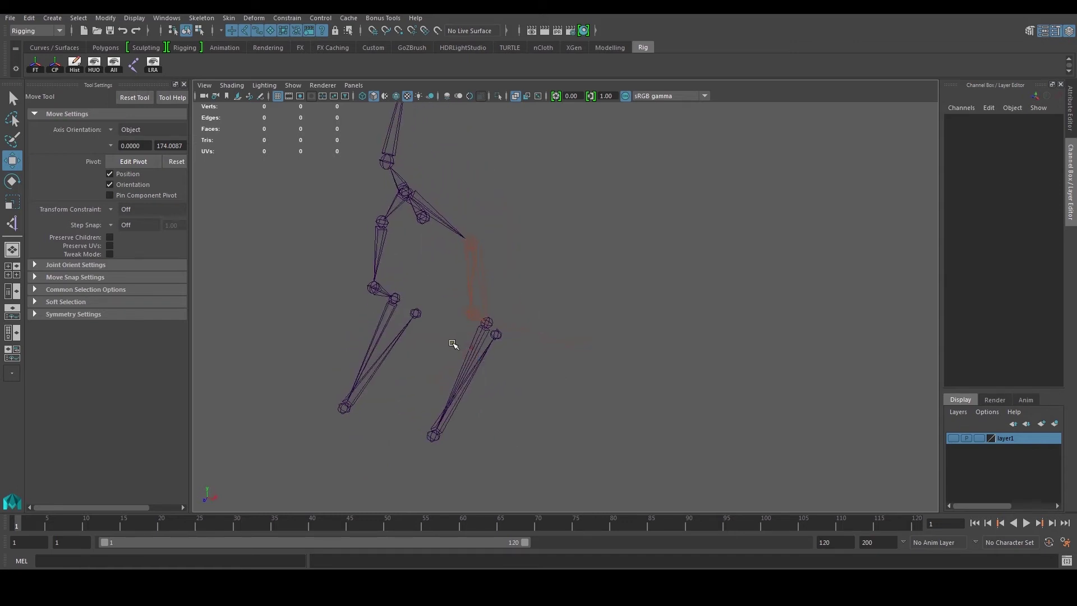
alt+drag(494, 382, 469, 339)
key(ctrl+z)
key(ctrl+z)
alt+drag(535, 327, 470, 344)
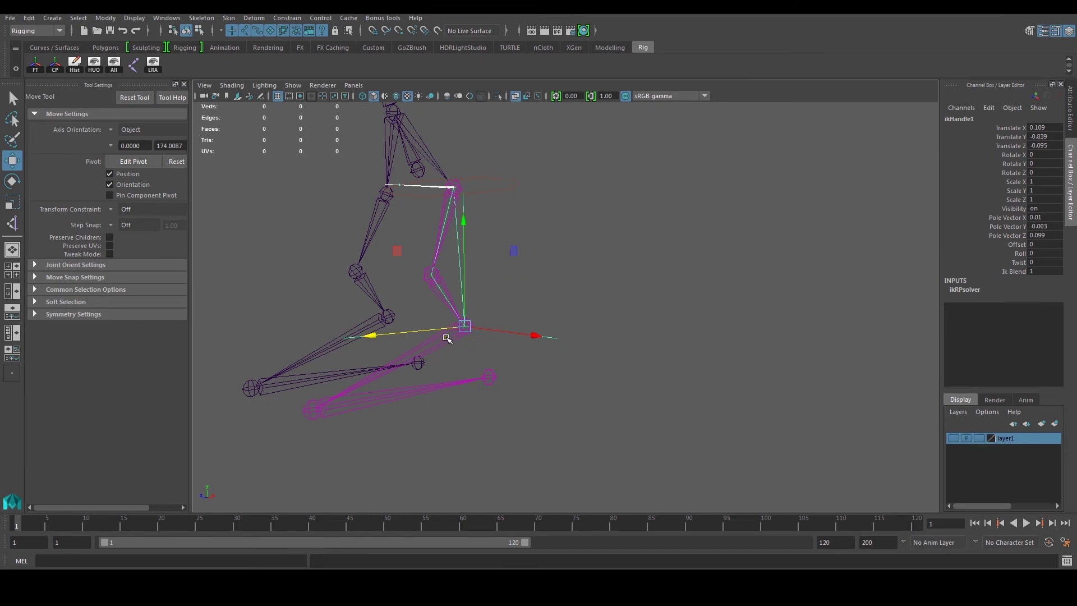
key(e)
drag(445, 335, 404, 319)
key(ctrl+z)
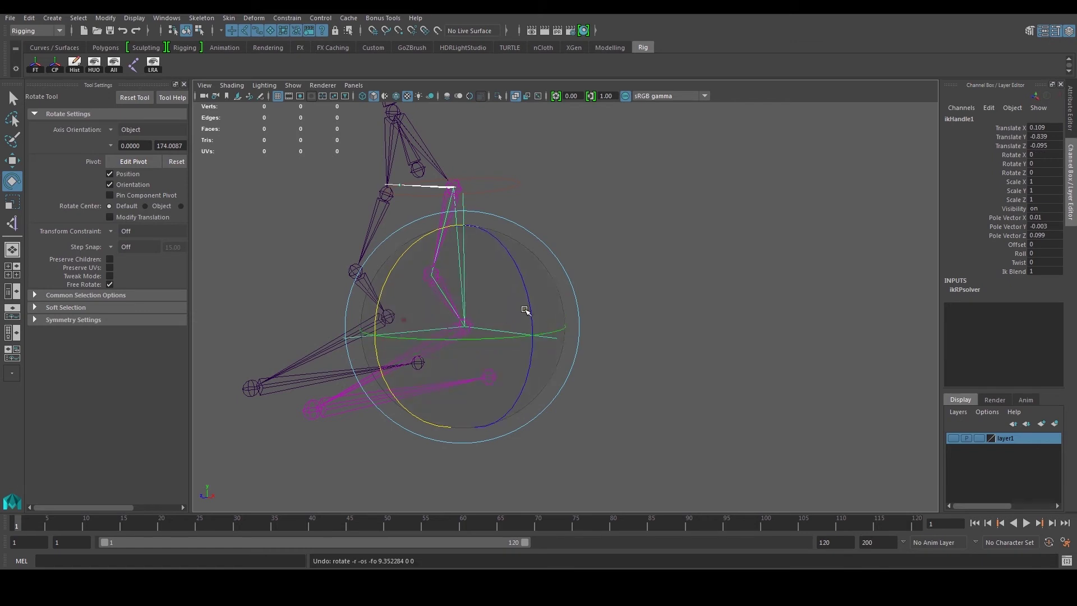
Step: Try rotating the left_ankle joint about Y to test how the foot bends
click(592, 284)
scroll(430, 335, up, 5)
click(334, 344)
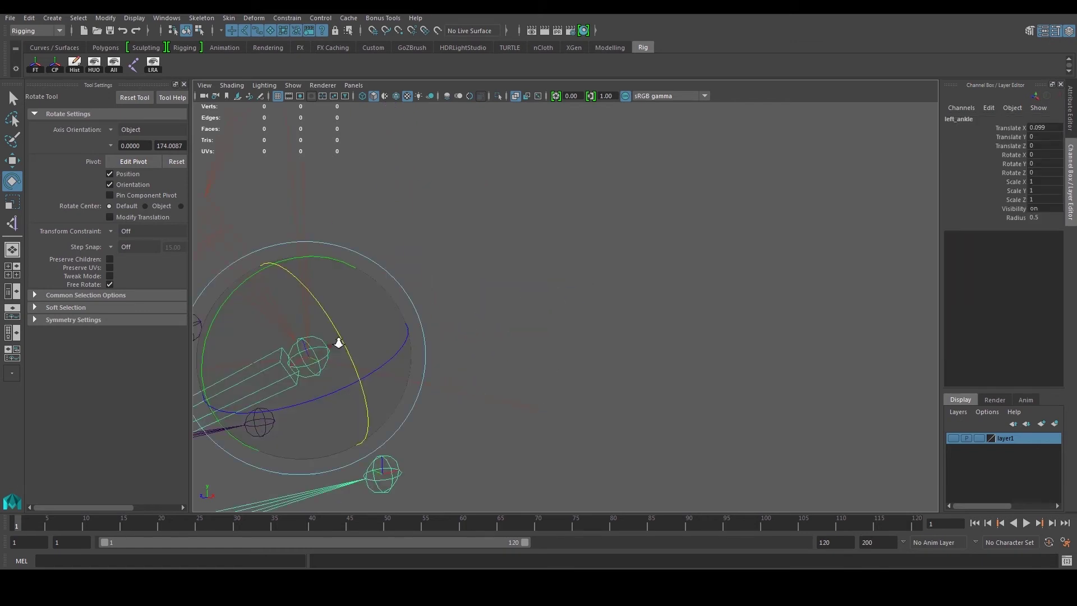
scroll(338, 344, down, 5)
drag(359, 317, 437, 289)
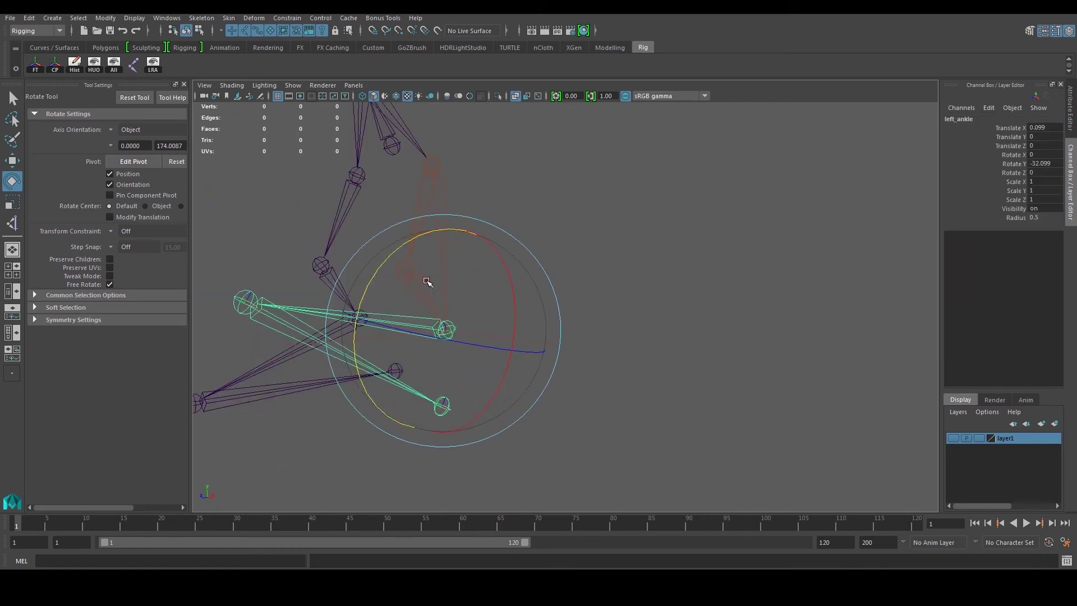
click(568, 284)
scroll(504, 327, up, 5)
drag(504, 326, 493, 396)
scroll(517, 382, down, 5)
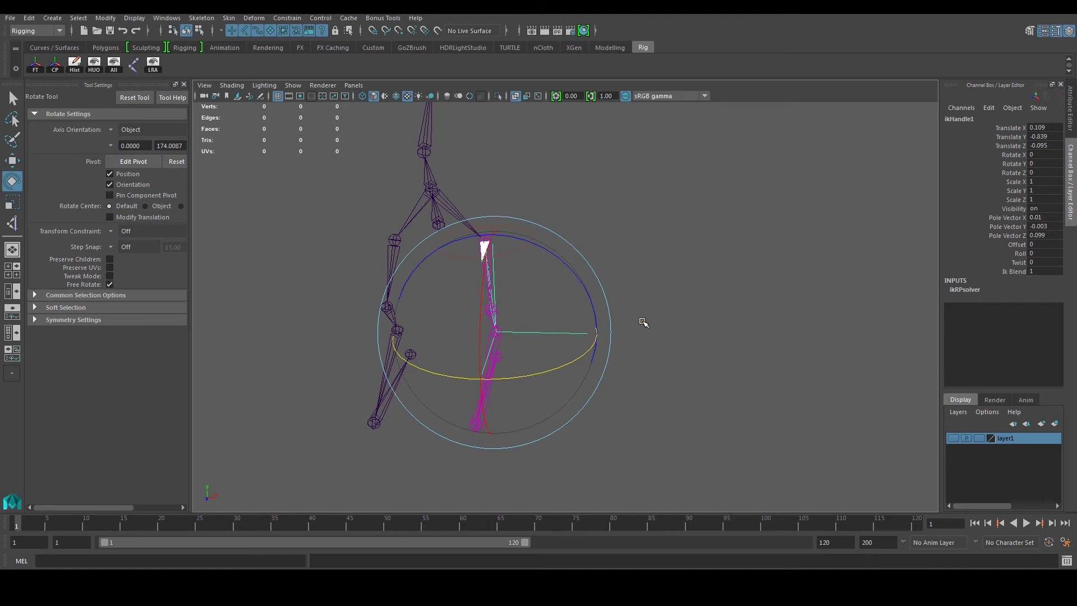
Step: Make layer1 with the character mesh visible and create a NURBS circle
click(644, 323)
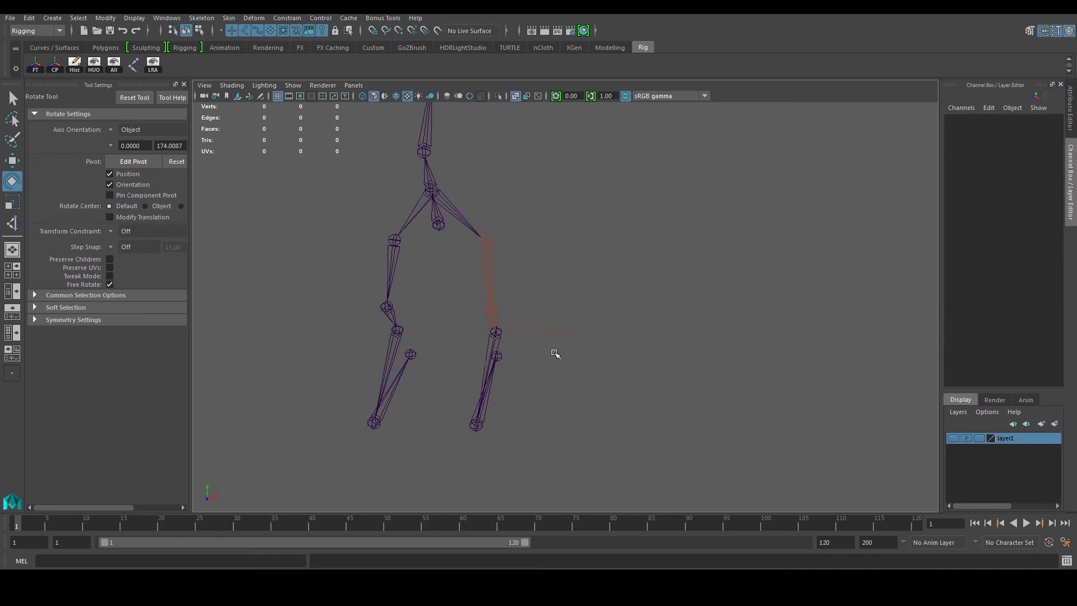
alt+drag(579, 330, 562, 328)
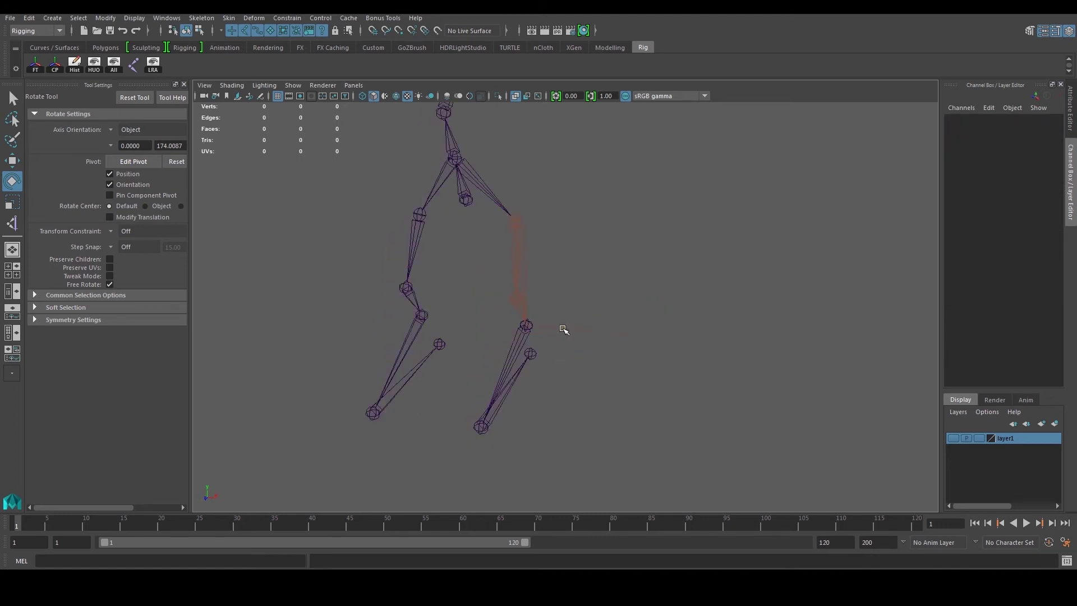
click(952, 438)
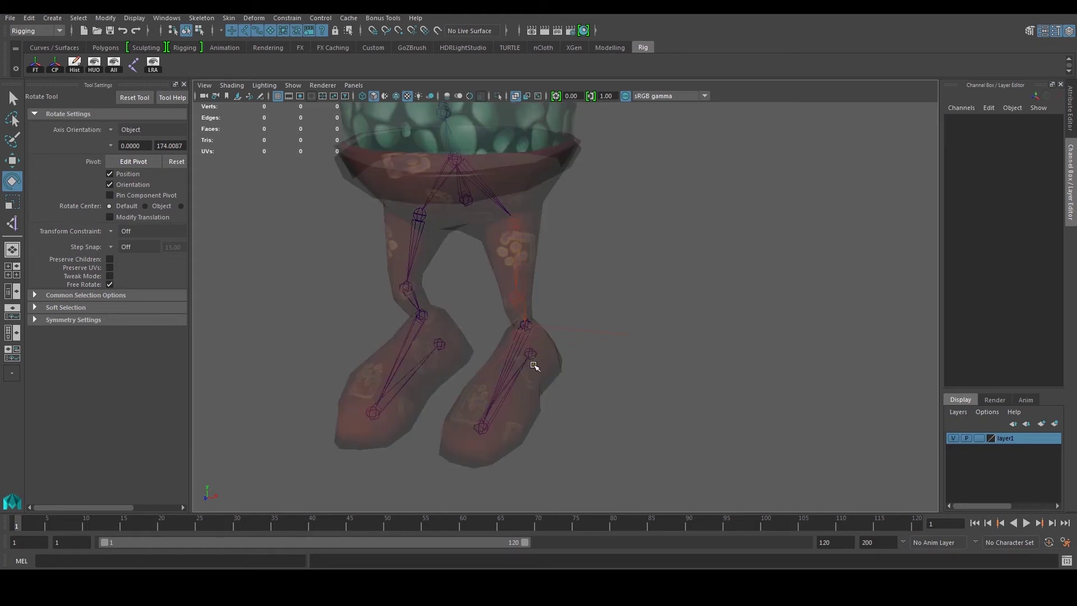
alt+drag(534, 366, 553, 375)
click(56, 19)
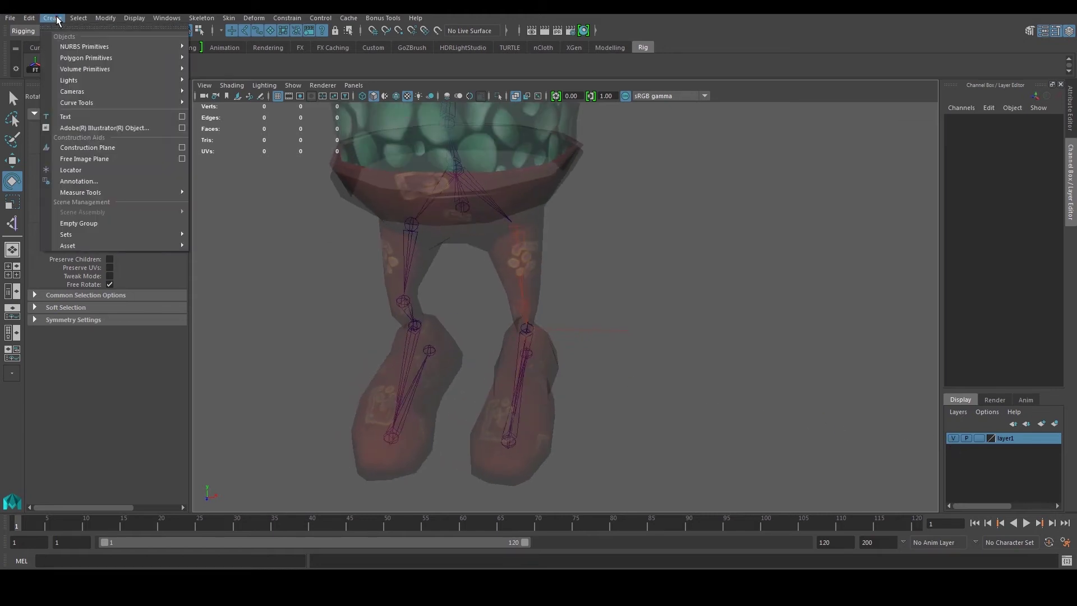
mouse_move(76, 49)
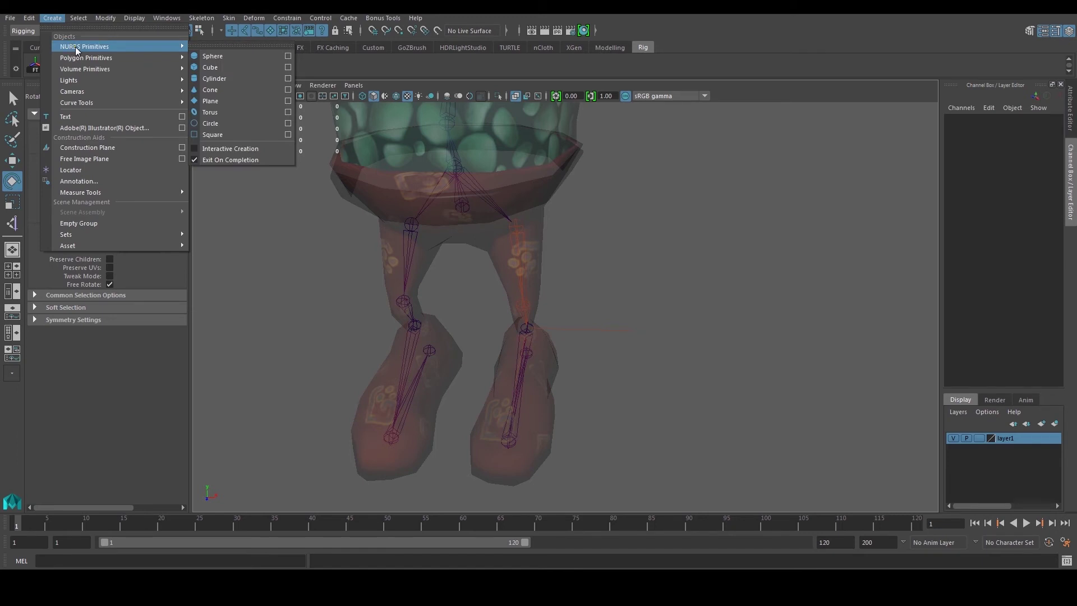
click(222, 126)
scroll(518, 339, down, 5)
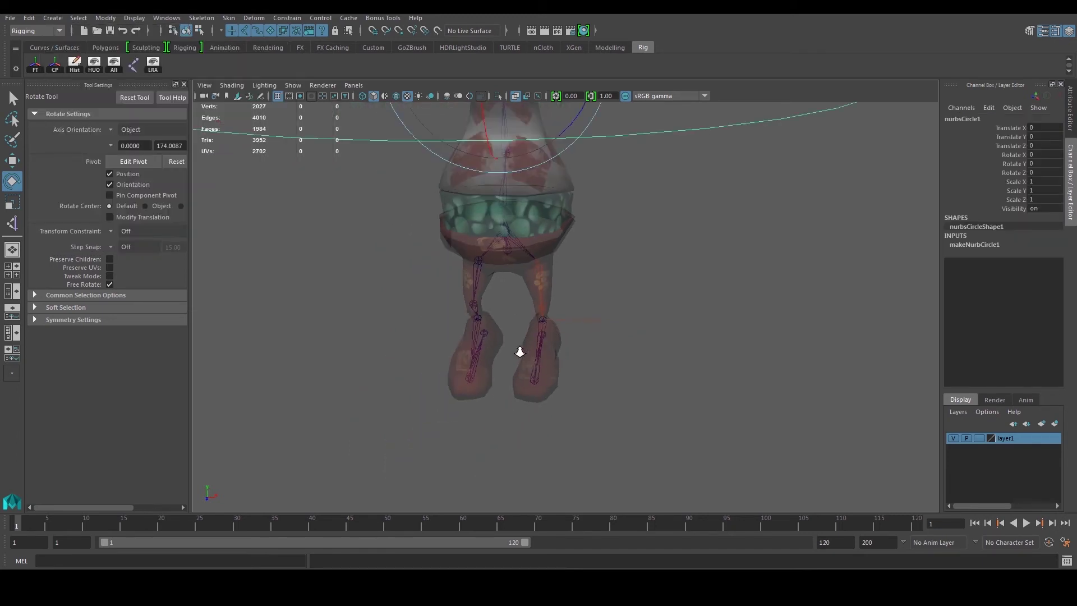
scroll(513, 319, down, 8)
alt+middle_drag(549, 300, 555, 342)
alt+drag(562, 340, 518, 348)
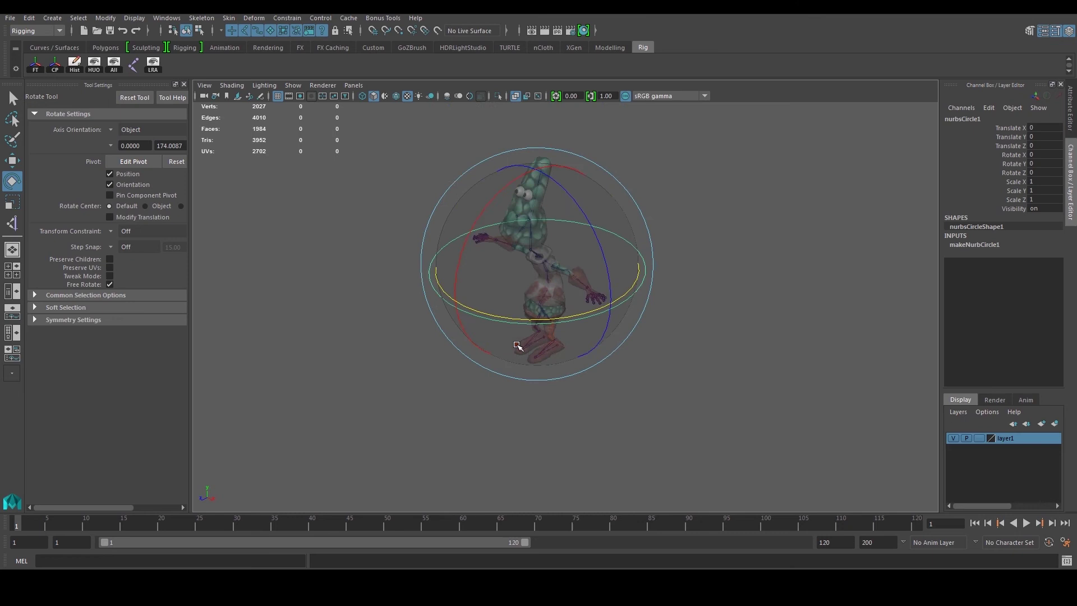
Step: Move the NURBS circle with point snapping down to the left ankle area
key(w)
scroll(525, 345, up, 5)
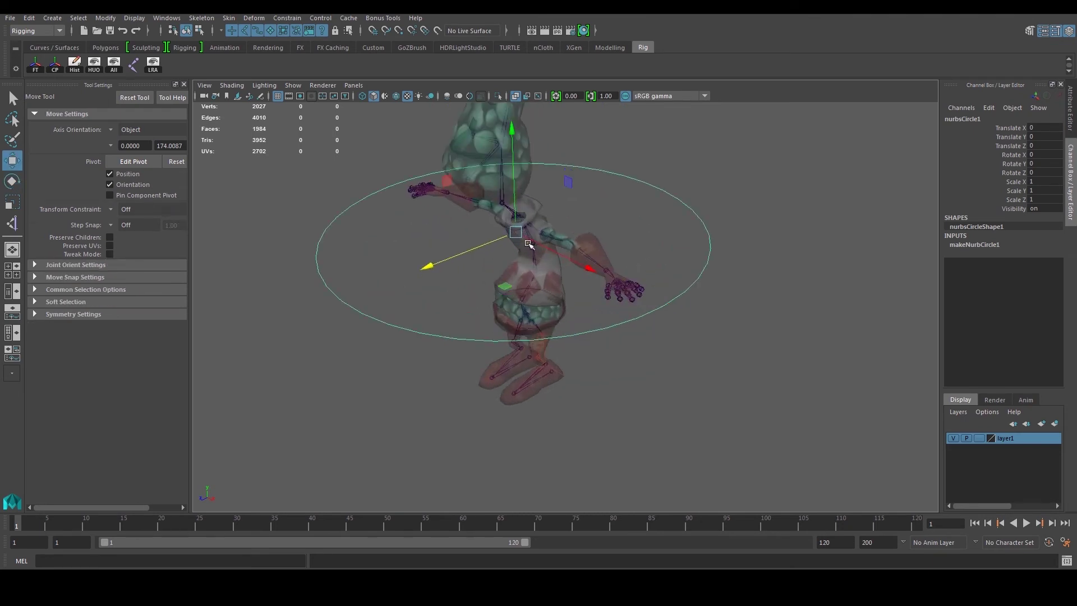
scroll(525, 240, up, 2)
key(v)
drag(504, 217, 589, 372)
scroll(550, 364, up, 4)
alt+middle_drag(588, 373, 555, 315)
scroll(555, 315, up, 1)
key(v)
drag(500, 365, 523, 366)
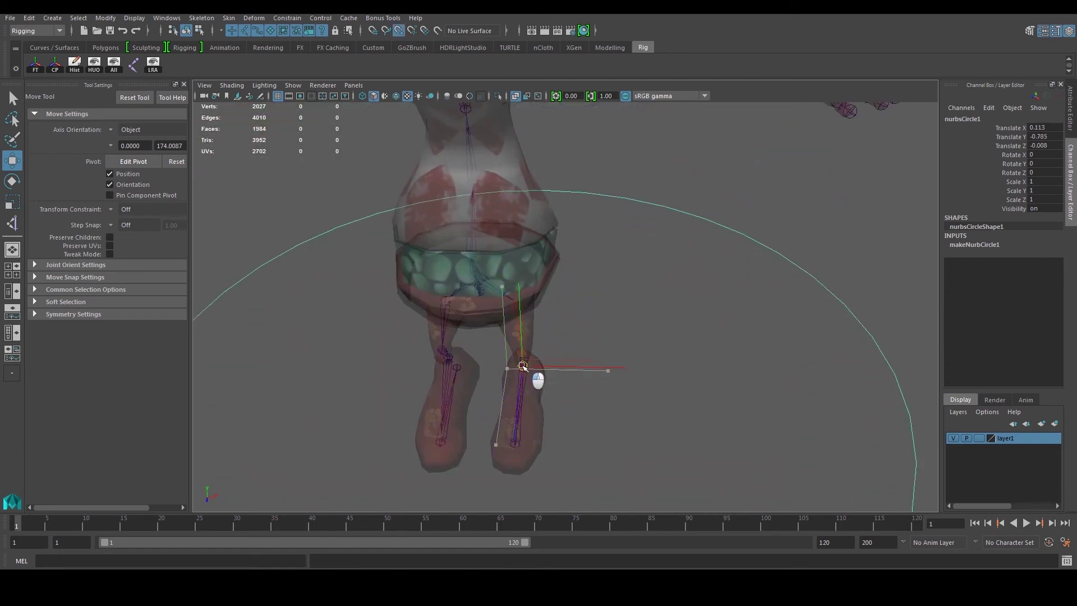
Step: Scale the circle uniformly to about 0.273 and set its sections to 16
scroll(523, 365, down, 3)
key(r)
drag(542, 338, 392, 349)
scroll(522, 349, up, 2)
alt+drag(522, 349, 494, 364)
click(976, 245)
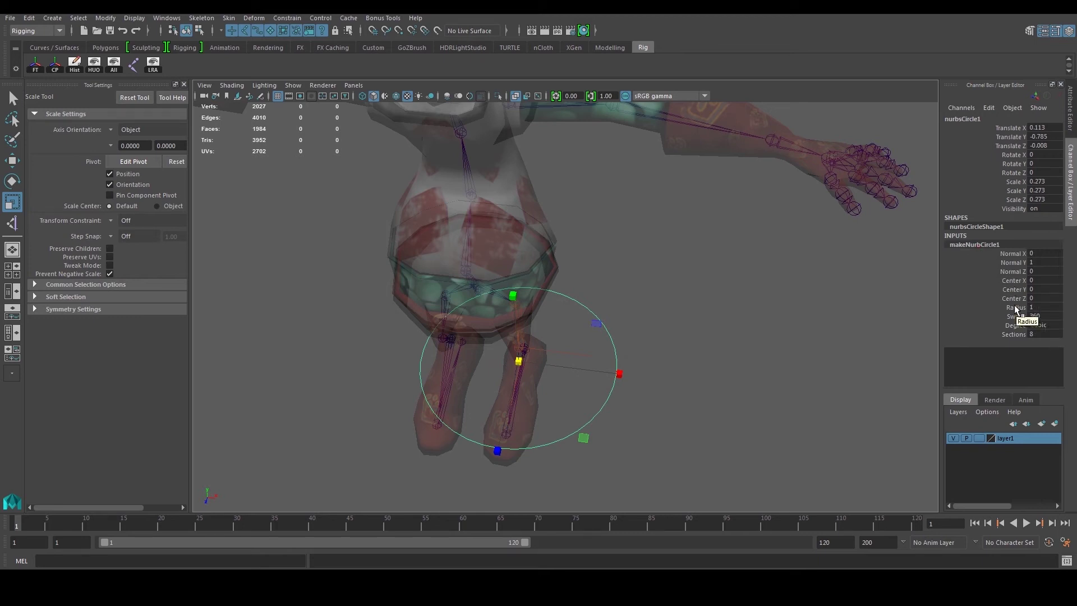
double_click(1036, 333)
alt+drag(720, 314, 599, 305)
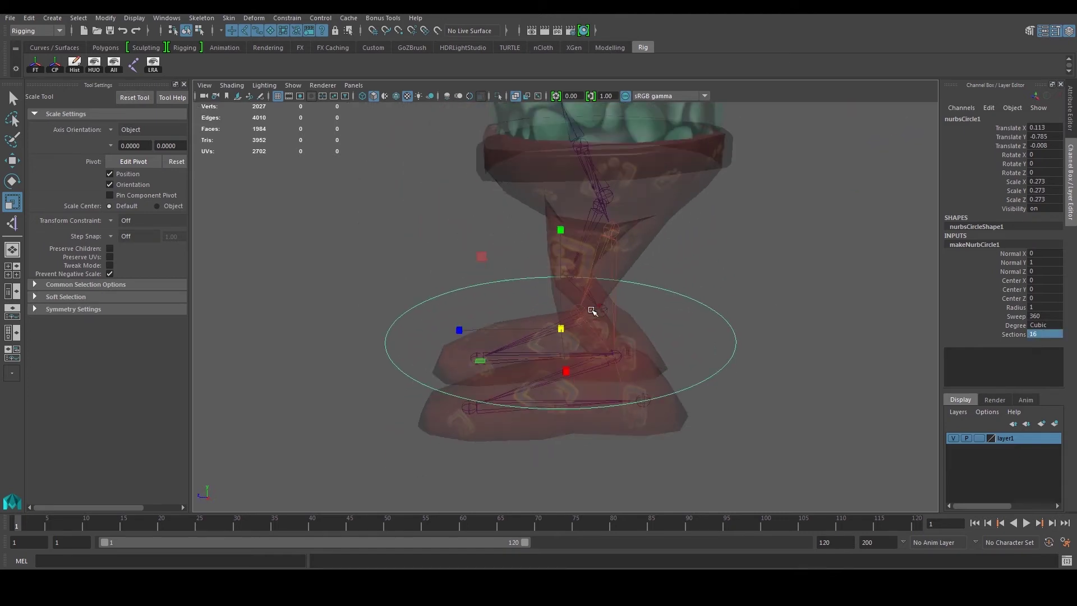
Step: Lower the circle to the left foot and center it around the foot at about X 0.1, Y -0.924, Z 0.004
key(w)
drag(561, 240, 564, 313)
mouse_move(569, 316)
alt+mouse_down()
mouse_move(566, 294)
mouse_move(567, 312)
alt+mouse_up()
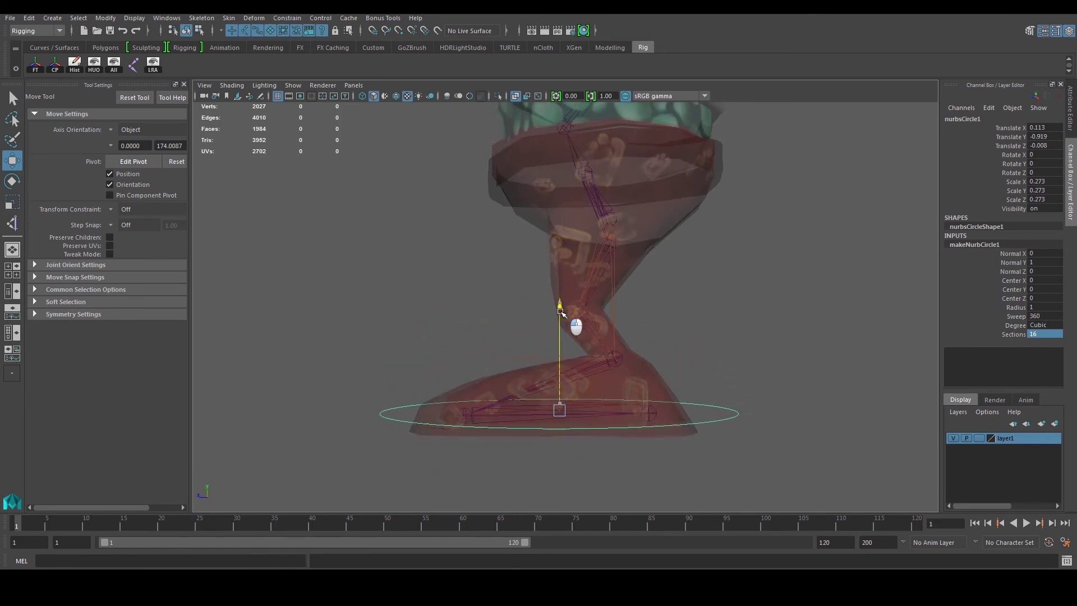
key(v)
drag(559, 410, 649, 415)
drag(571, 412, 599, 437)
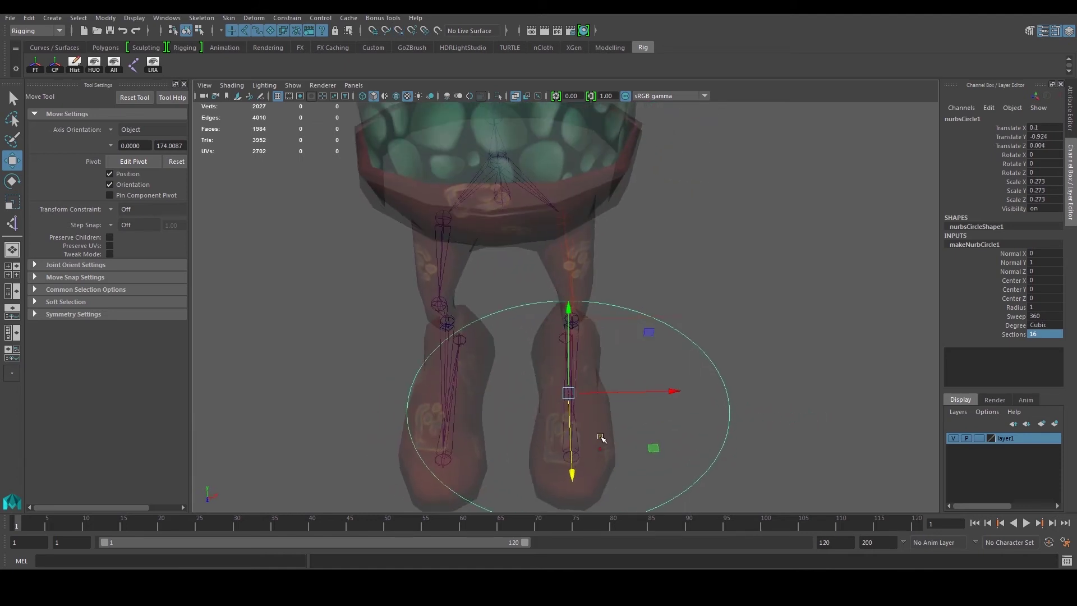
Step: Narrow the circle to a scale of about 0.118 in X and enter its control vertex mode
alt+middle_drag(597, 417, 591, 369)
alt+drag(590, 370, 668, 368)
key(r)
right_drag(629, 350, 573, 328)
alt+drag(608, 320, 615, 346)
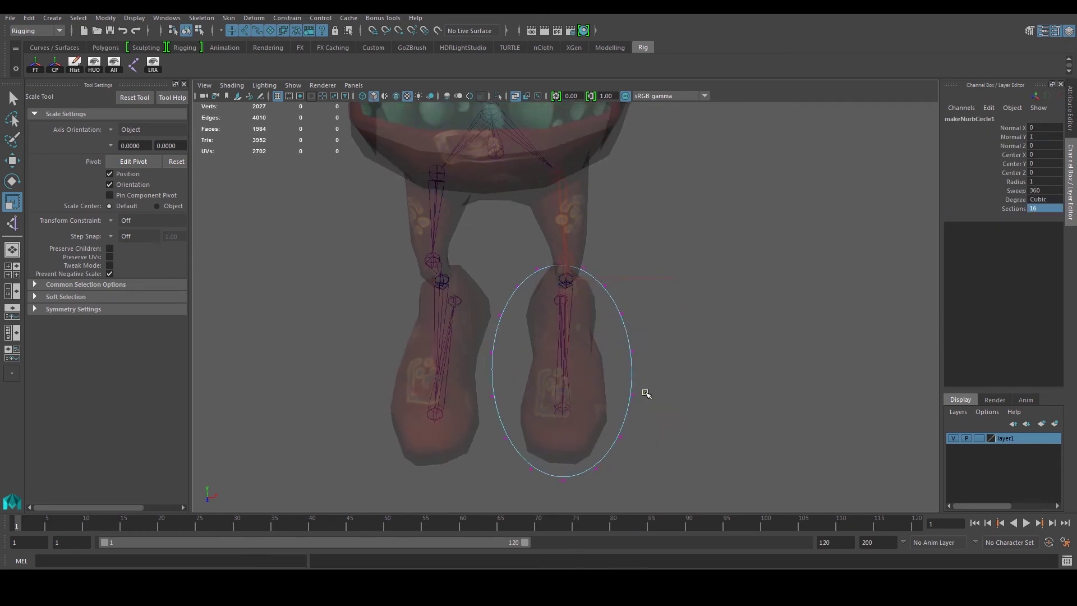
Step: Pull the control vertices on the curve's inner side toward the left foot so they follow its outline
drag(466, 300, 527, 377)
key(w)
drag(575, 332, 600, 331)
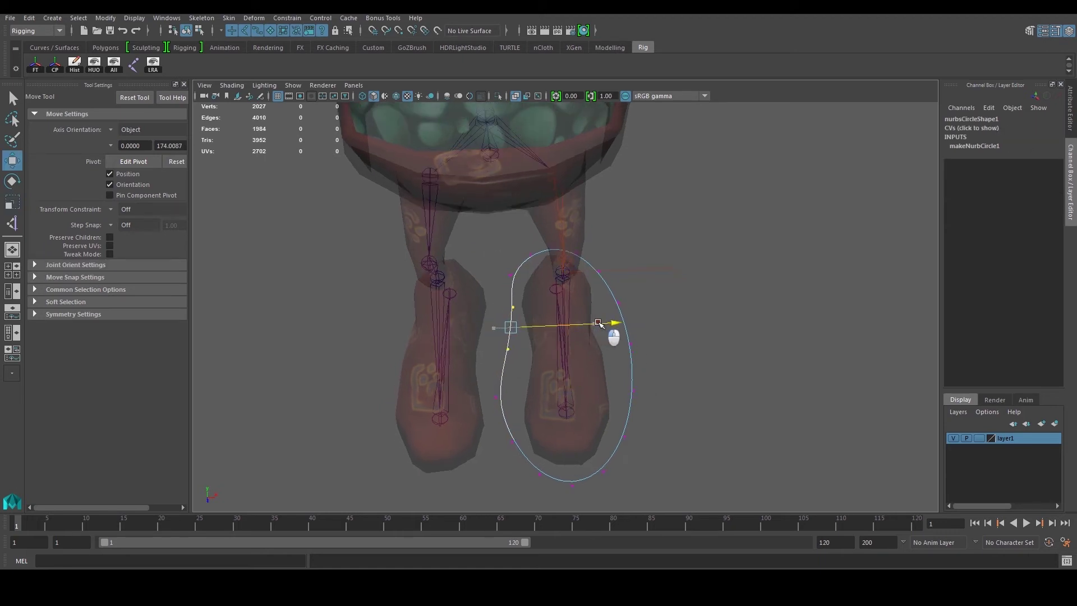
drag(483, 375, 524, 415)
drag(608, 396, 644, 404)
drag(478, 338, 532, 364)
drag(619, 345, 637, 356)
Step: Move the control vertices on the curve's outer side closer to the left foot
drag(668, 287, 616, 401)
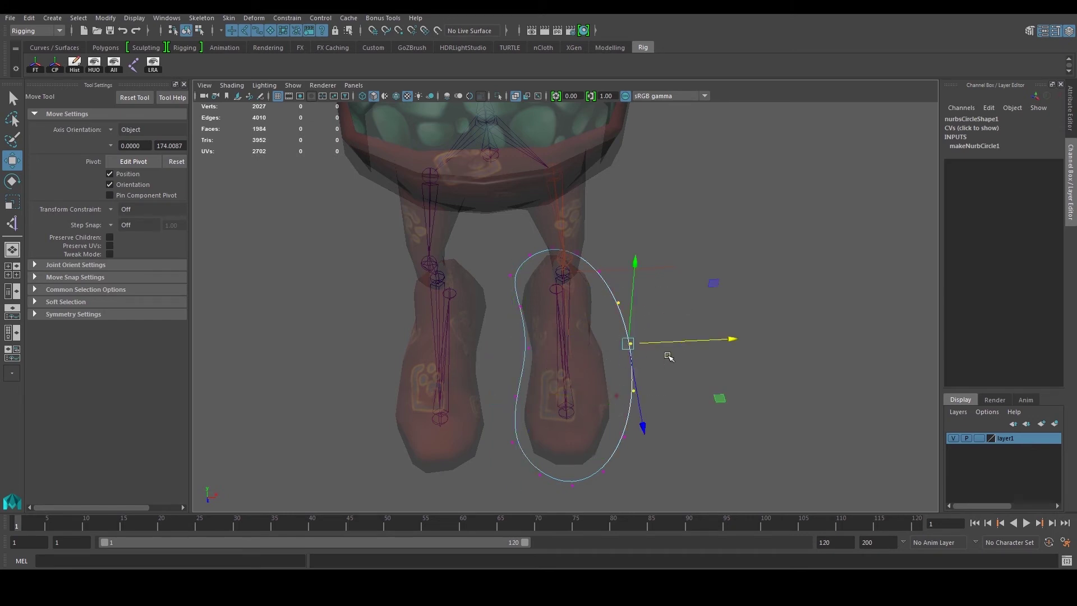
alt+drag(668, 358, 658, 372)
click(739, 348)
key(ctrl+z)
drag(739, 349, 607, 315)
alt+drag(748, 343, 780, 375)
Step: Adjust the heel-end control vertices to fit the curve around the left heel, and return to object mode
drag(396, 314, 463, 416)
alt+drag(463, 416, 436, 403)
drag(373, 368, 384, 368)
alt+drag(505, 332, 640, 399)
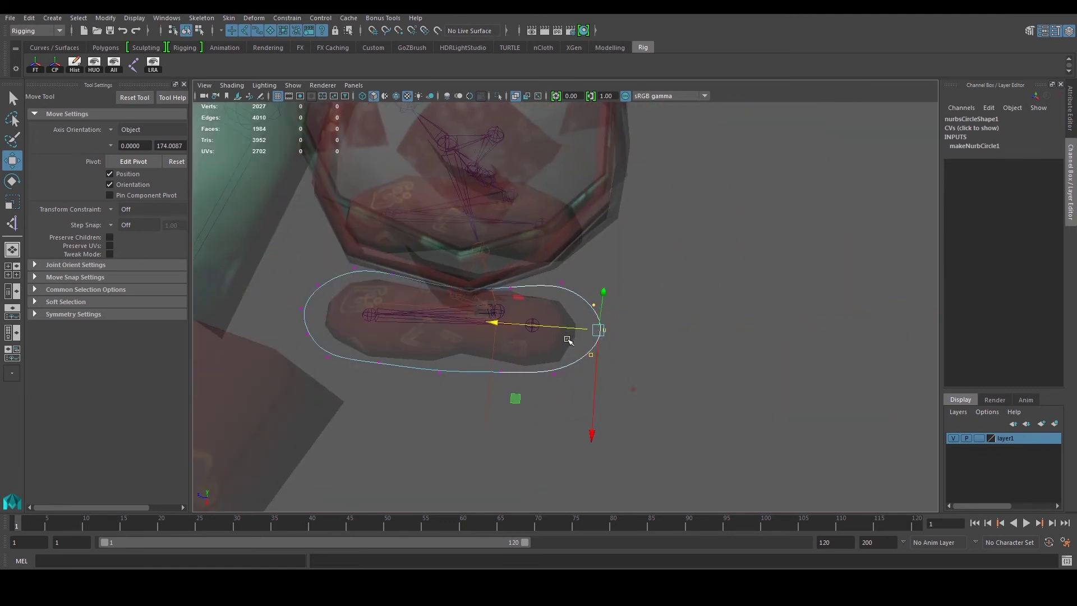
alt+drag(548, 344, 622, 383)
right_drag(608, 385, 693, 321)
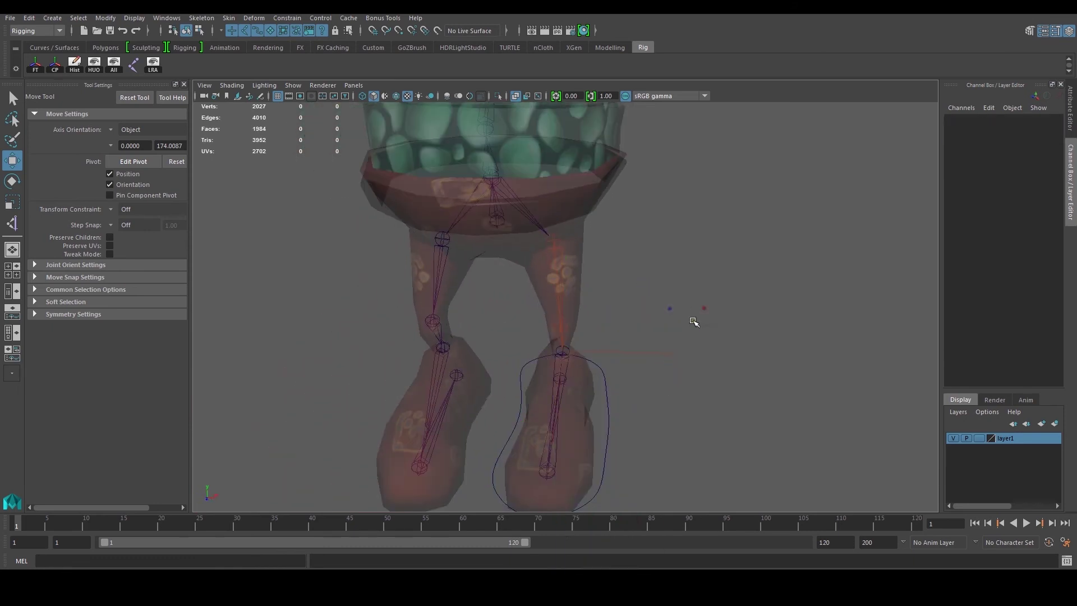
Step: Lower the foot curve to about Y -0.951 and enlarge it to a scale of about 0.129, 0.297, 0.297
click(603, 391)
alt+drag(603, 391, 657, 378)
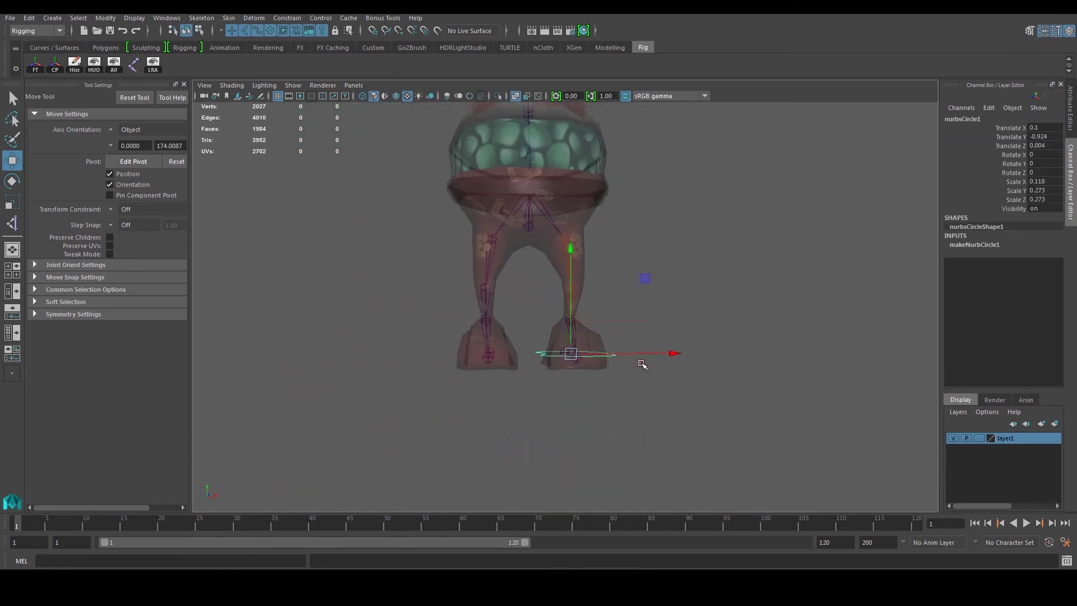
drag(576, 258, 618, 333)
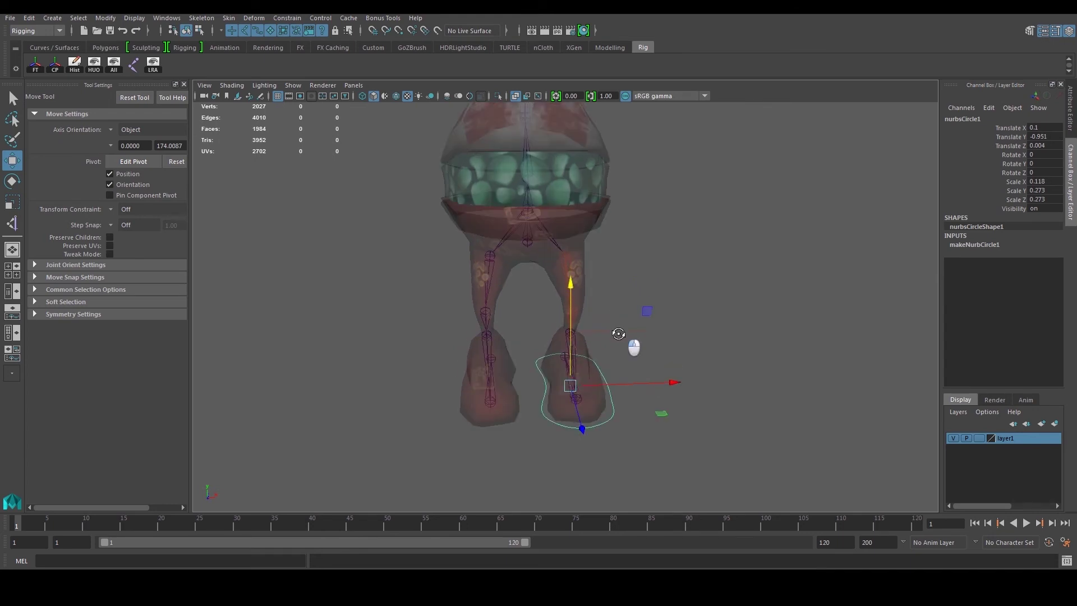
key(r)
drag(573, 385, 582, 385)
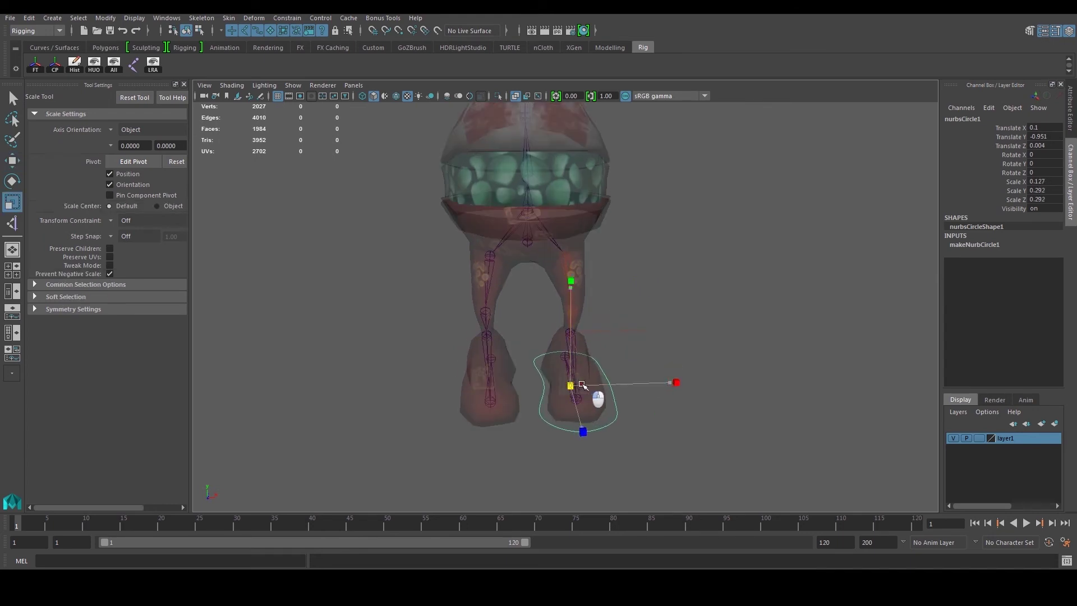
click(700, 342)
alt+drag(699, 341, 687, 364)
Step: Freeze the left foot curve's transformations and delete its construction history
click(608, 429)
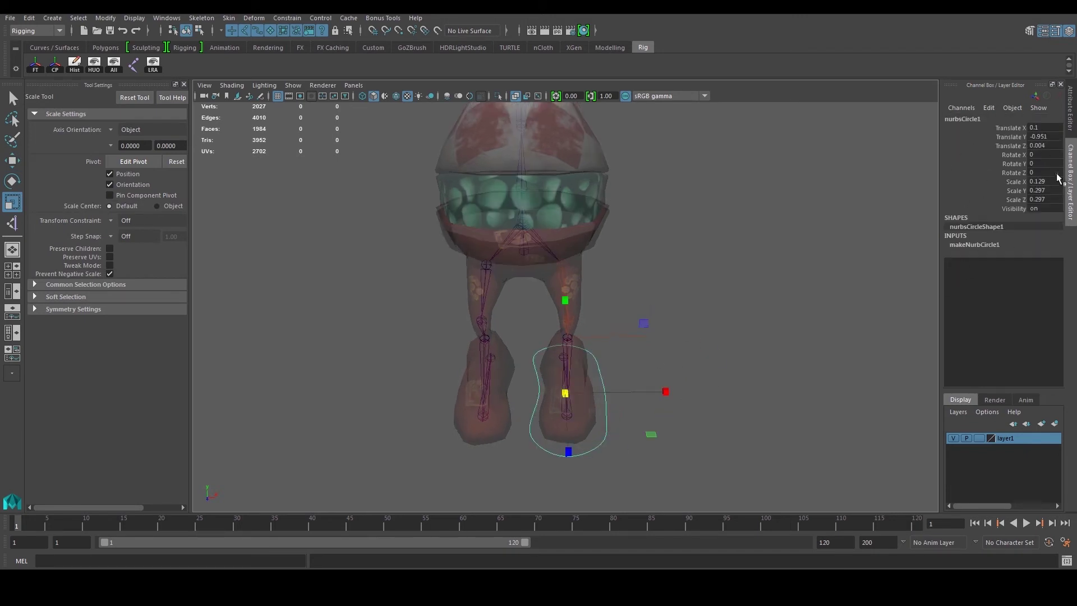
click(38, 68)
click(72, 68)
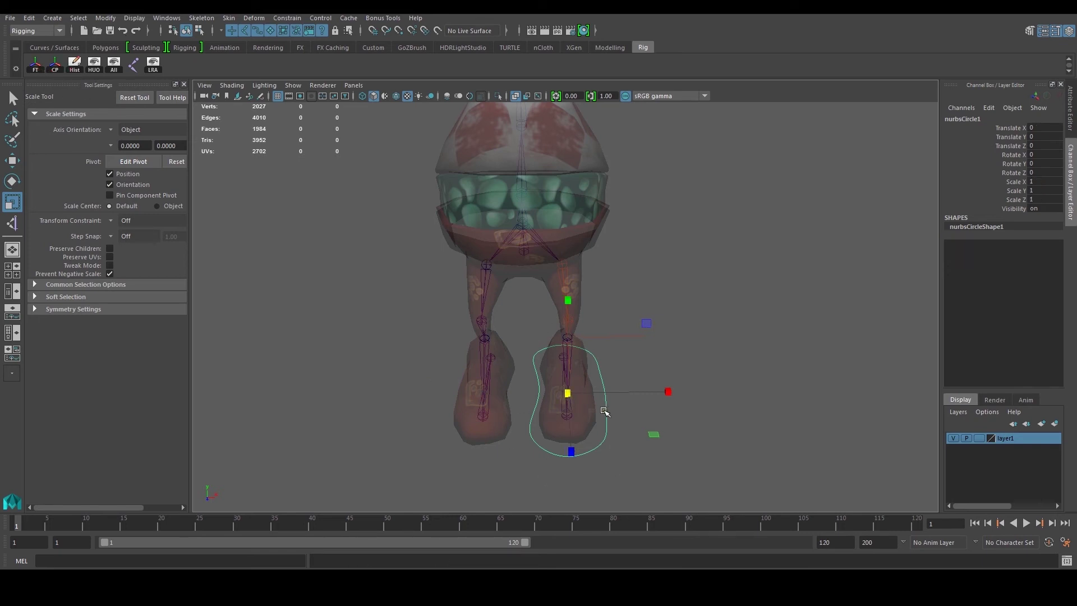
Step: Switch to the front view, hide lights in that viewport, and activate the Move tool for the foot curve
alt+drag(524, 402, 519, 364)
click(13, 270)
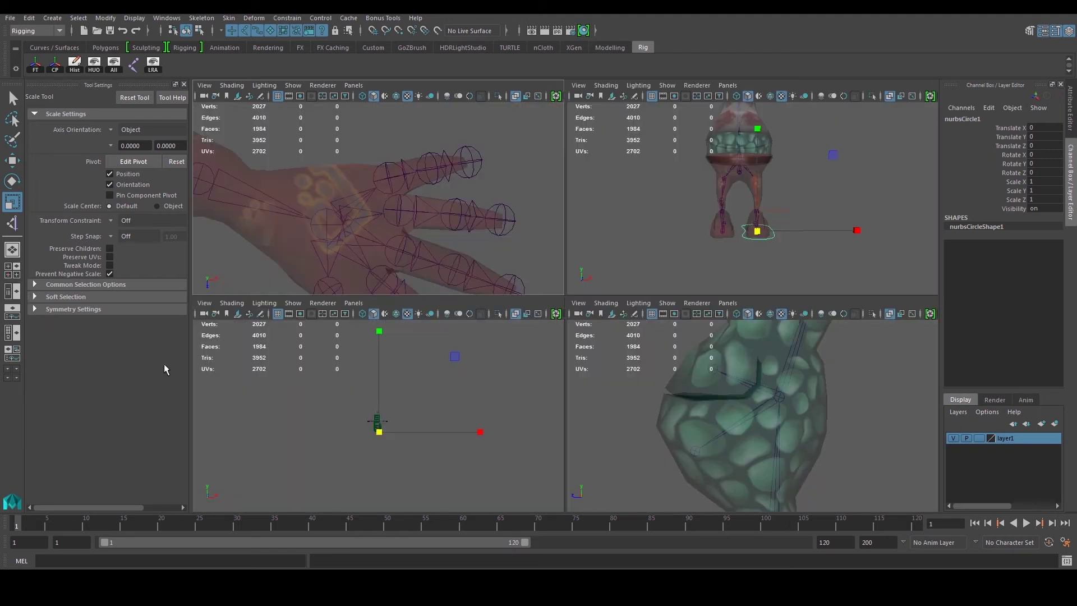
key(space)
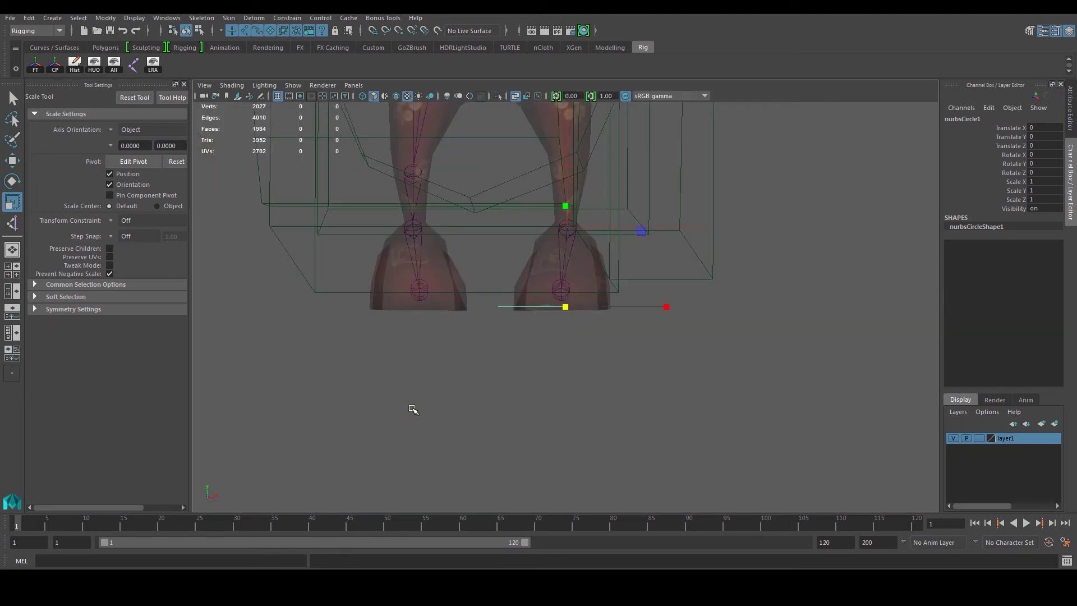
alt+middle_drag(481, 339, 464, 456)
key(space)
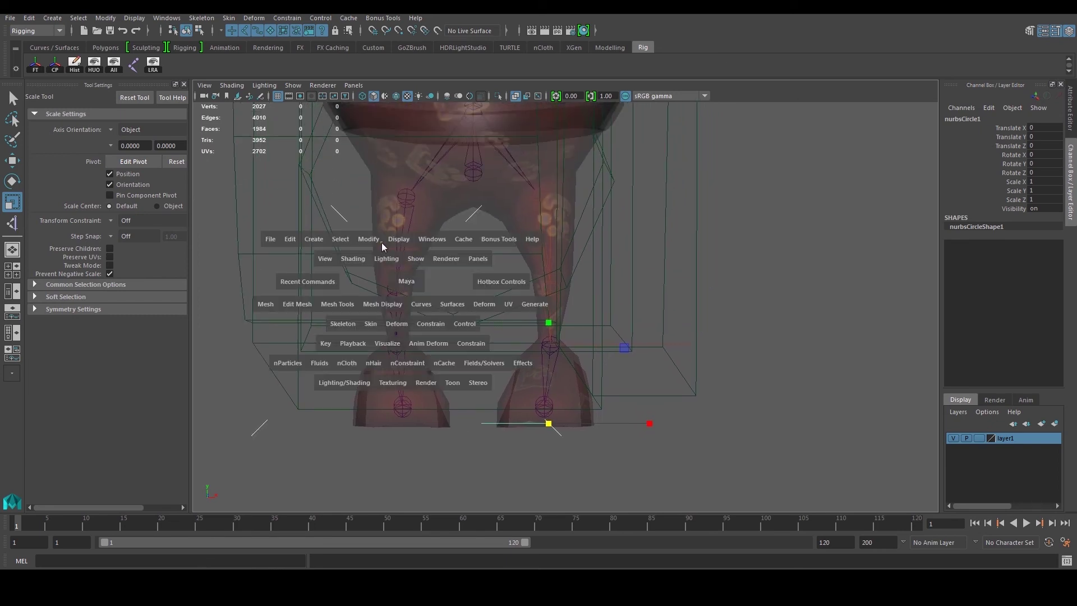
click(403, 242)
click(293, 85)
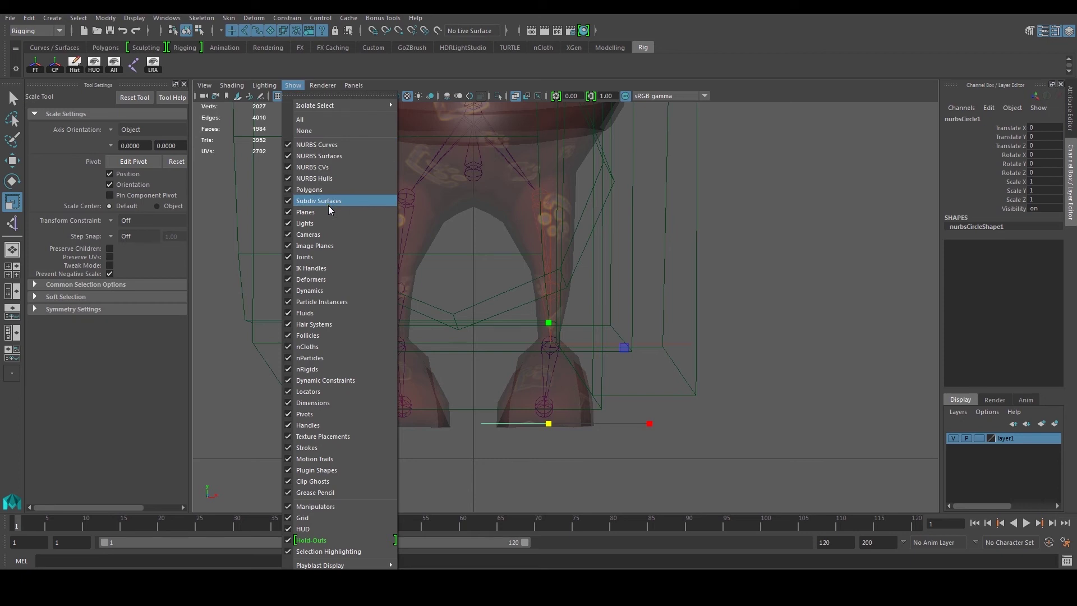
click(327, 224)
scroll(563, 331, up, 6)
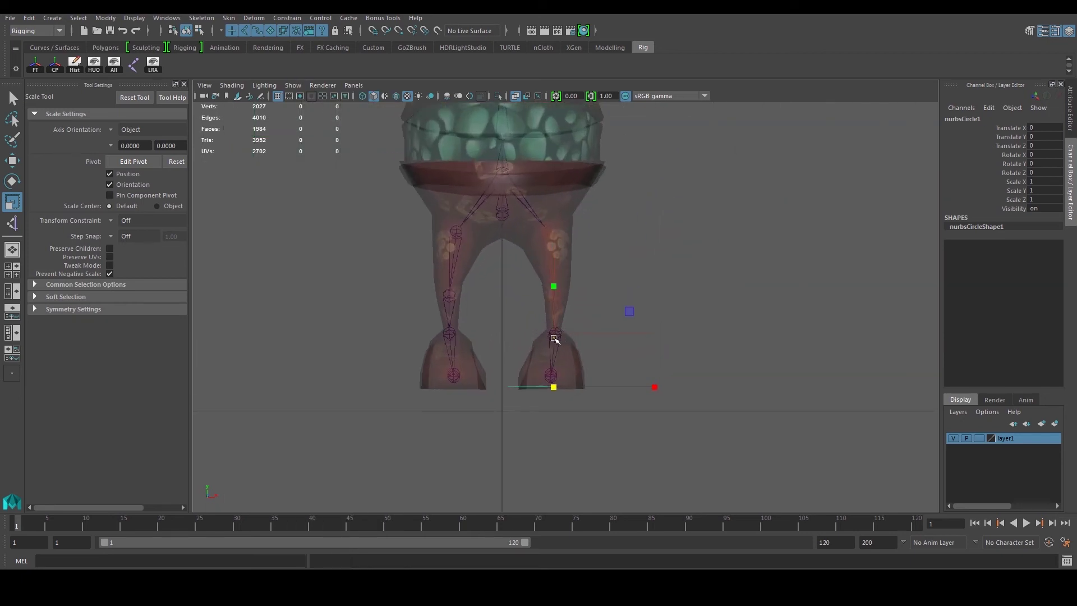
key(w)
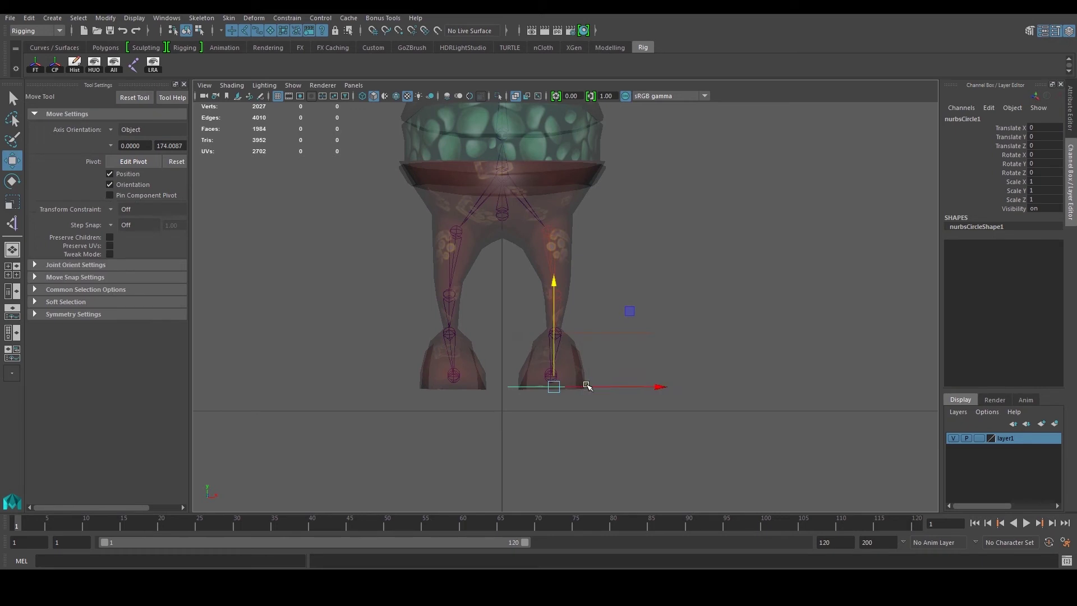
Step: Move the left foot curve's pivot to the character's centre line, keeping it at foot height
key(d)
key(x)
key(d)
drag(637, 387, 590, 397)
key(d)
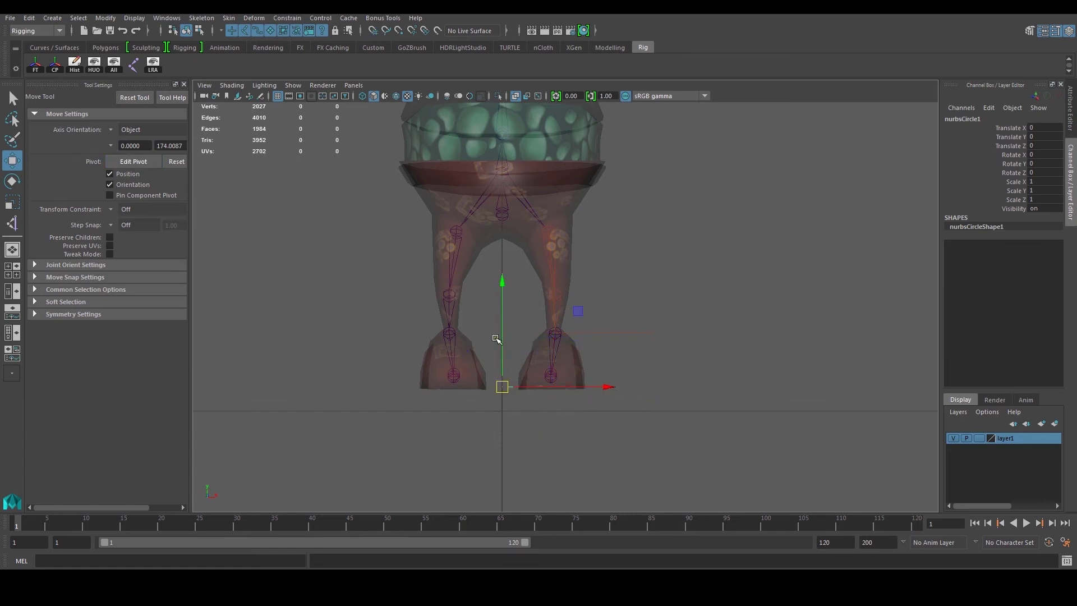
Step: Duplicate the left foot curve and mirror the copy to the right foot with Scale X -1
key(ctrl+d)
double_click(1040, 182)
key(Return)
key(space)
key(space)
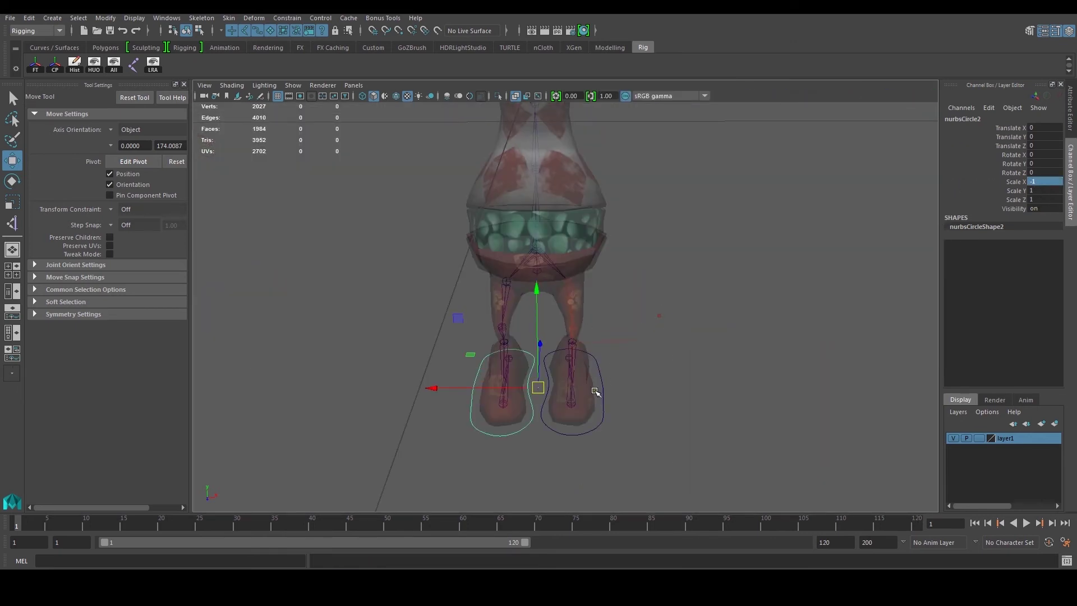
alt+drag(469, 396, 512, 436)
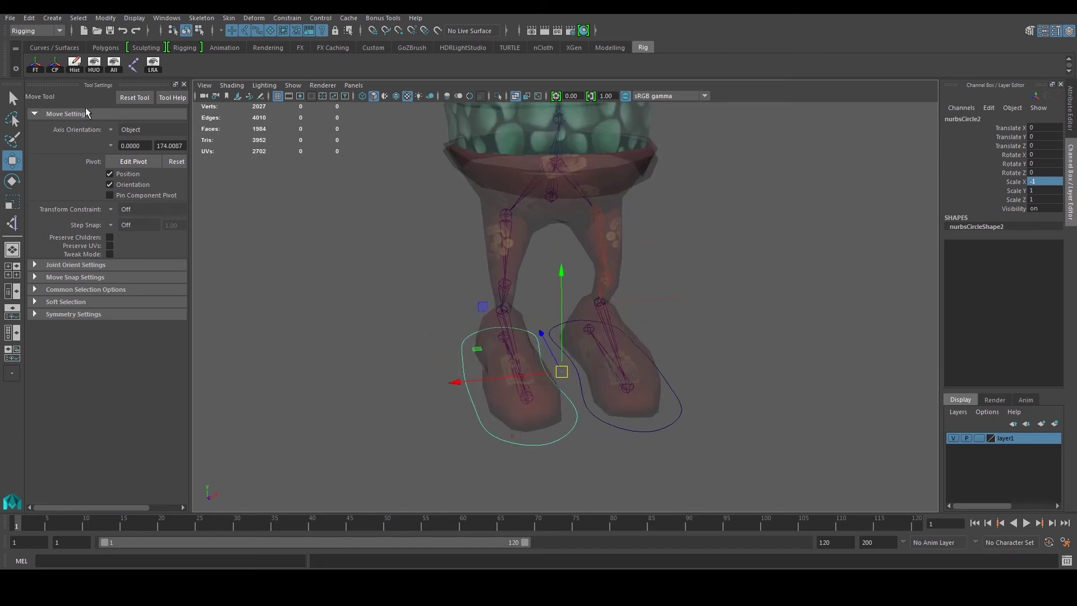
Step: Freeze the mirrored right foot curve's transformations and centre the pivots of both foot curves
click(35, 64)
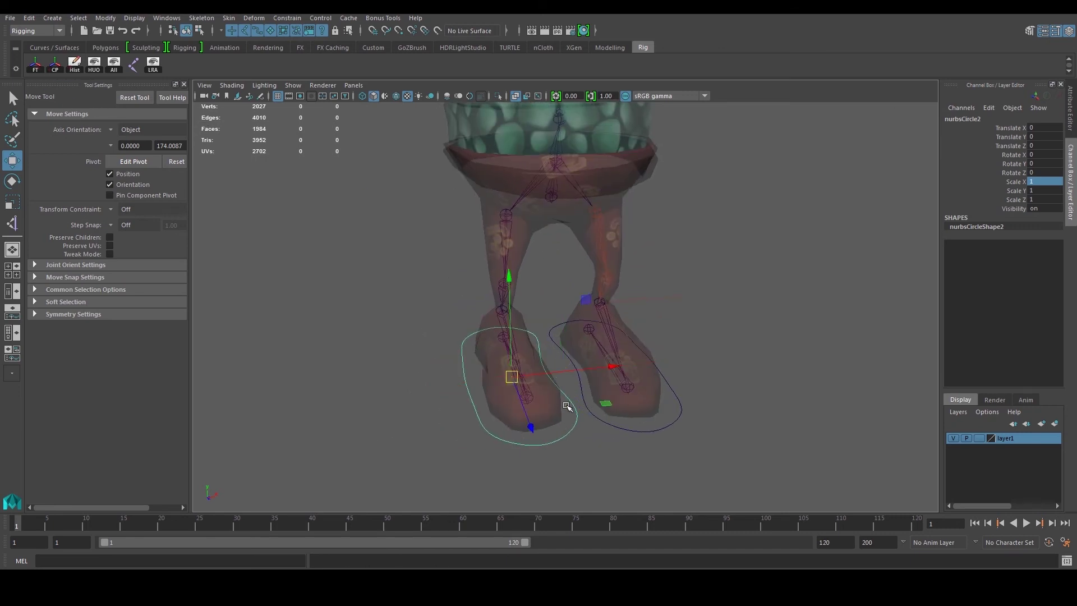
click(657, 442)
click(695, 460)
drag(710, 403, 672, 433)
click(54, 65)
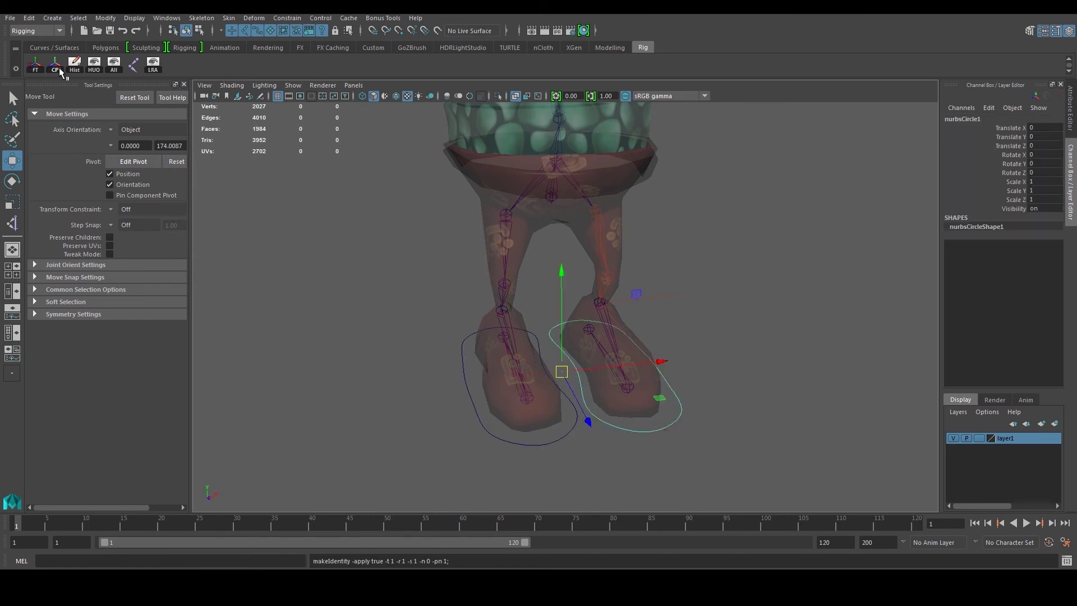
Step: Test moving the left leg's IK handle, and undo the moves
click(565, 313)
alt+drag(565, 313, 630, 366)
drag(619, 428, 637, 442)
click(533, 426)
click(589, 430)
alt+drag(667, 426, 588, 366)
scroll(556, 381, up, 4)
click(659, 346)
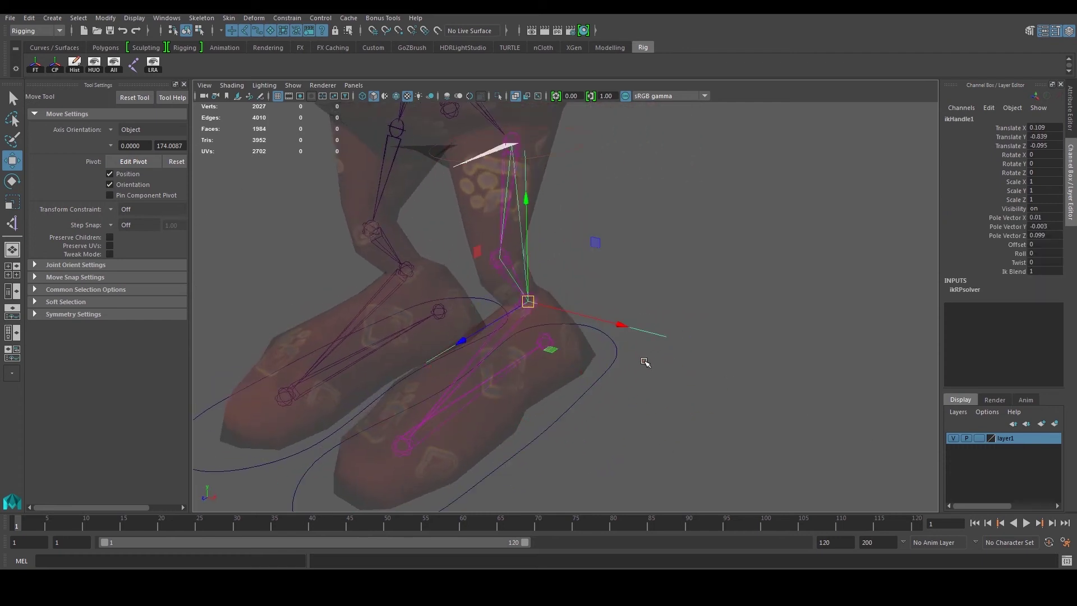
drag(532, 290, 546, 245)
key(ctrl+z)
mouse_move(465, 340)
mouse_down()
mouse_move(394, 358)
mouse_move(460, 336)
mouse_up()
key(ctrl+z)
Step: Try rotating the left foot curve on its centred pivot, and undo the rotation
alt+drag(542, 326, 591, 325)
drag(645, 383, 594, 422)
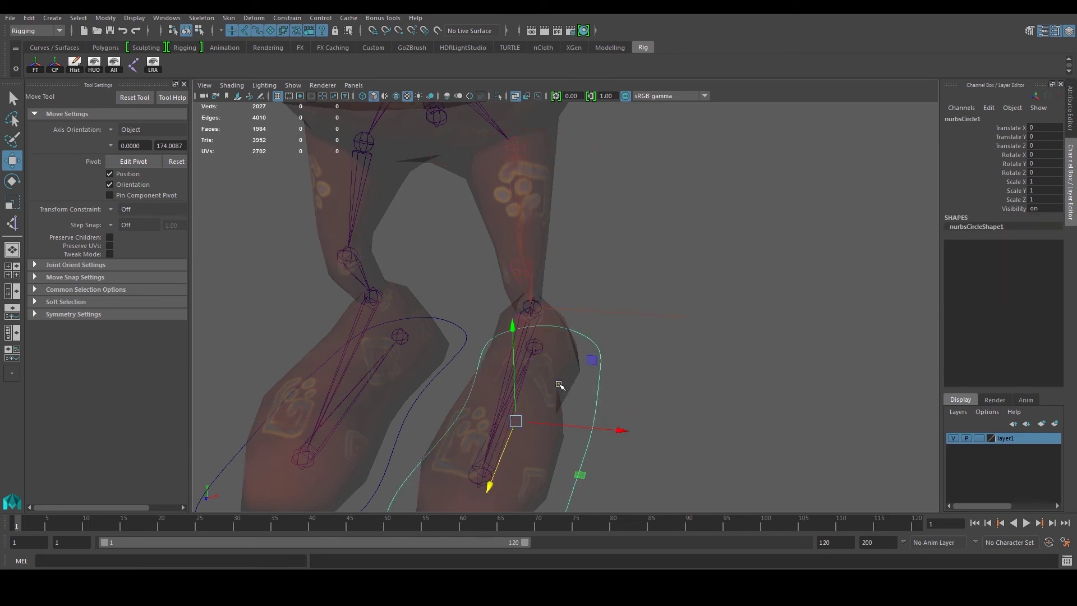
key(e)
alt+drag(524, 372, 523, 260)
click(756, 281)
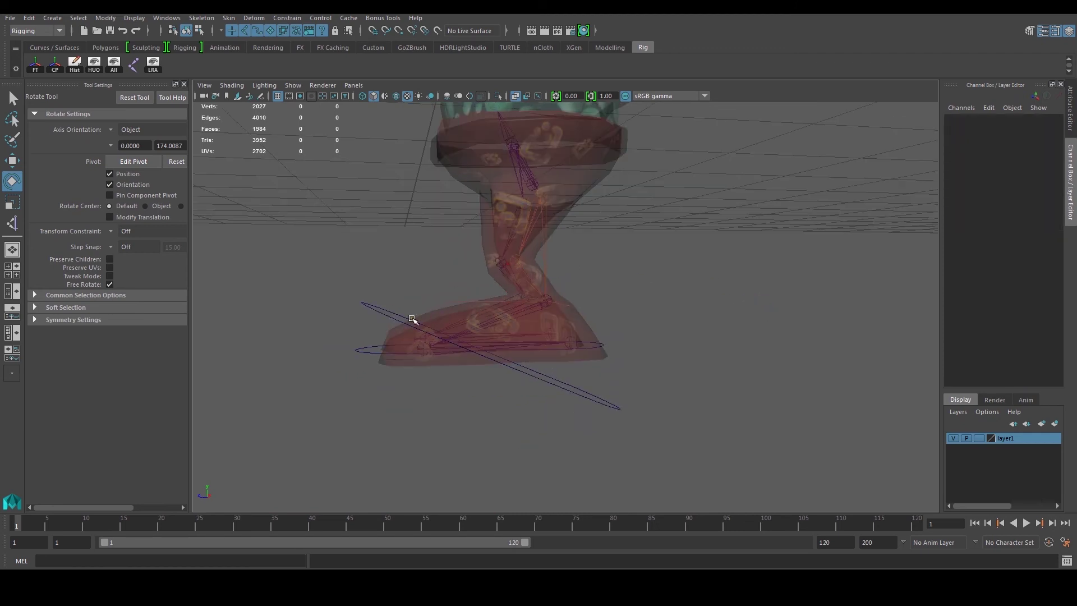
key(ctrl+z)
key(ctrl+z)
click(652, 316)
alt+drag(654, 318, 595, 364)
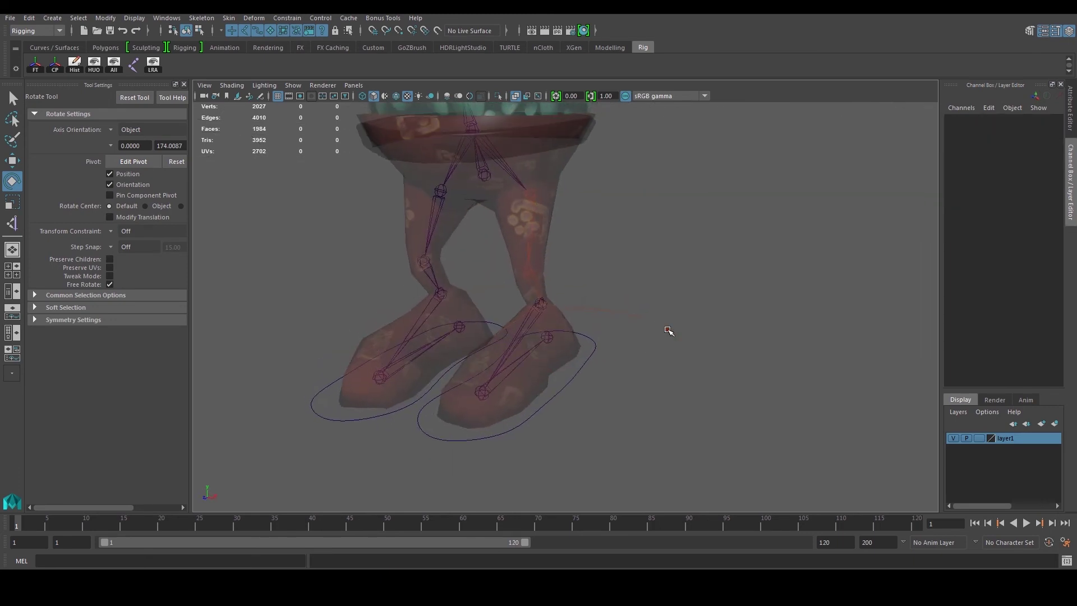
Step: Show the Outliner beside the perspective view, close the tool settings, and rename the left foot curve as left_foot_CTRL
click(586, 363)
click(10, 296)
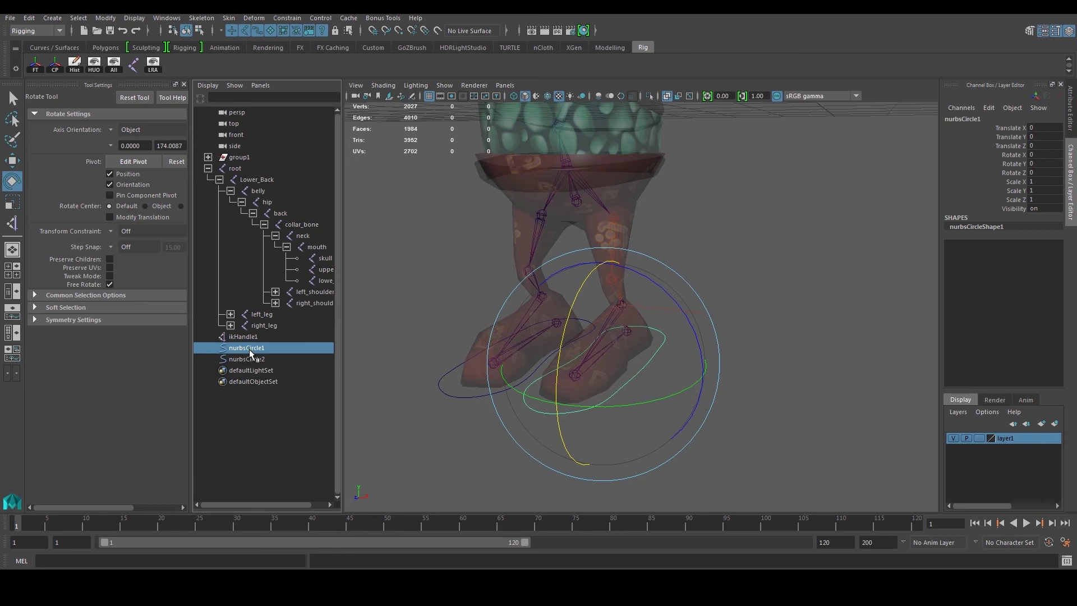
click(184, 85)
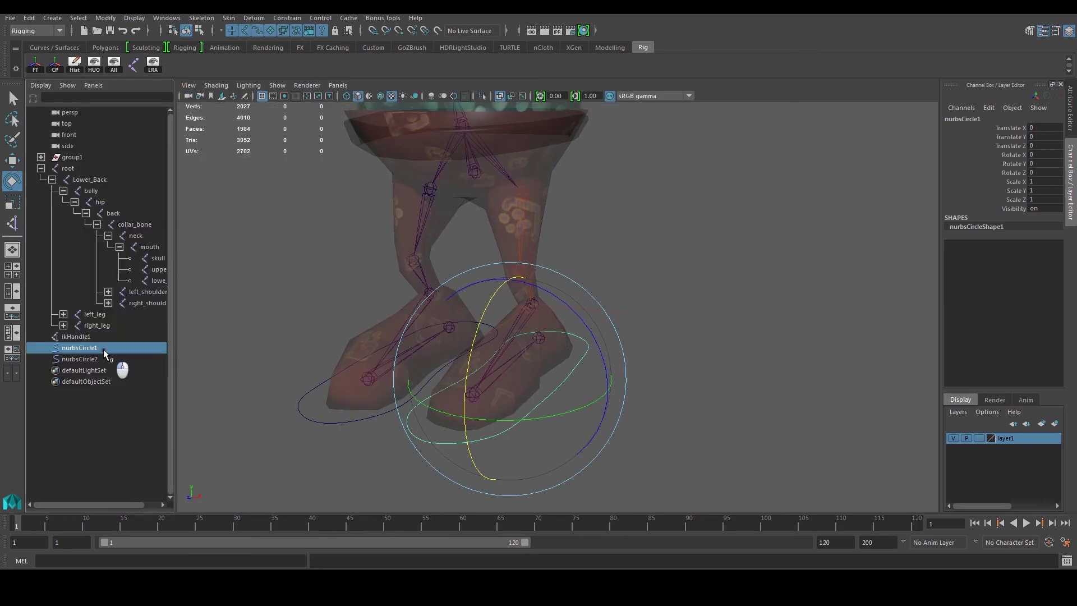
double_click(103, 349)
text(left foot Ct)
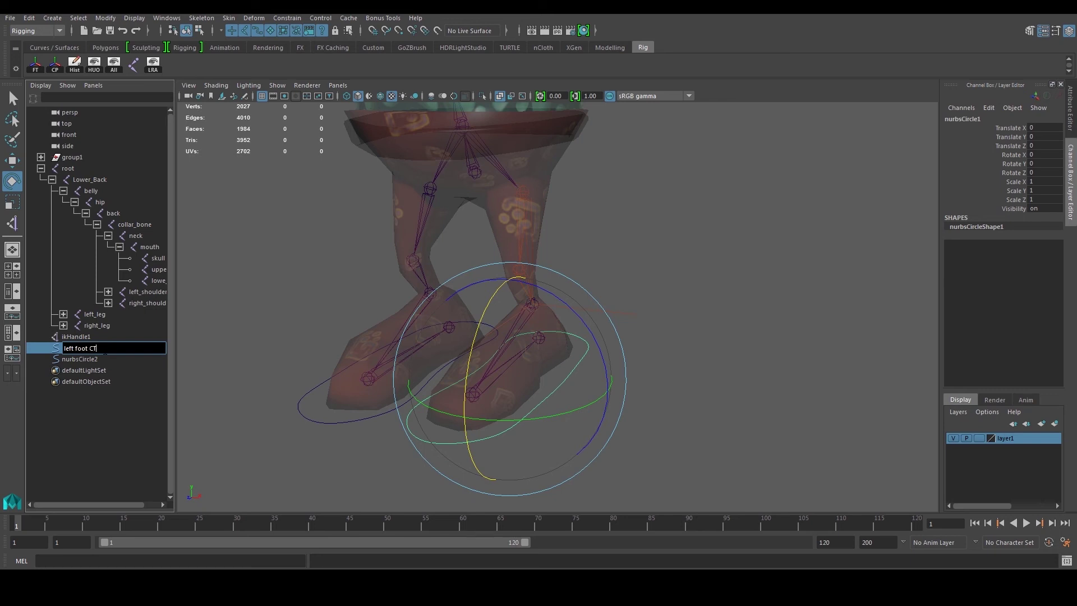
key(Return)
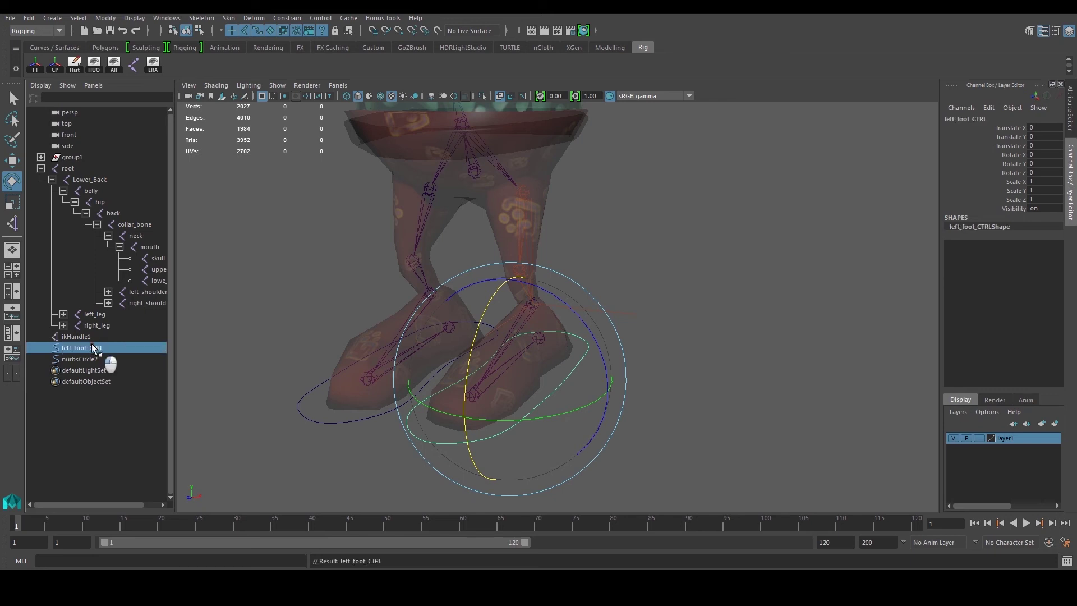
Step: Rename the right foot curve as right_foot_CTRL, reusing the left control's name
double_click(92, 349)
key(ctrl+c)
double_click(95, 361)
key(ctrl+v)
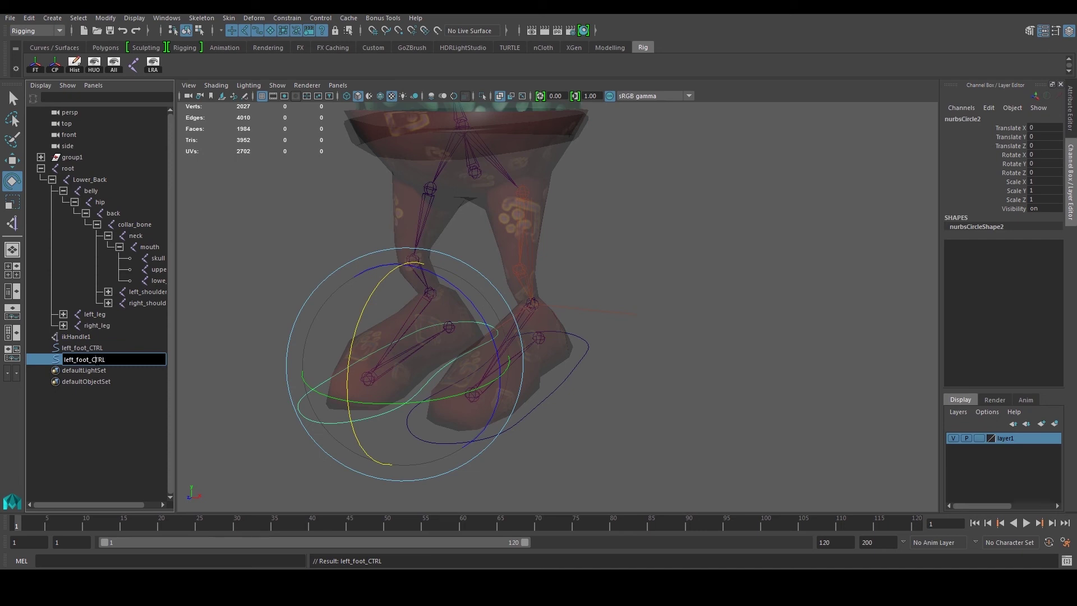
key(BackSpace)
key(BackSpace)
key(BackSpace)
key(BackSpace)
text(right)
key(Return)
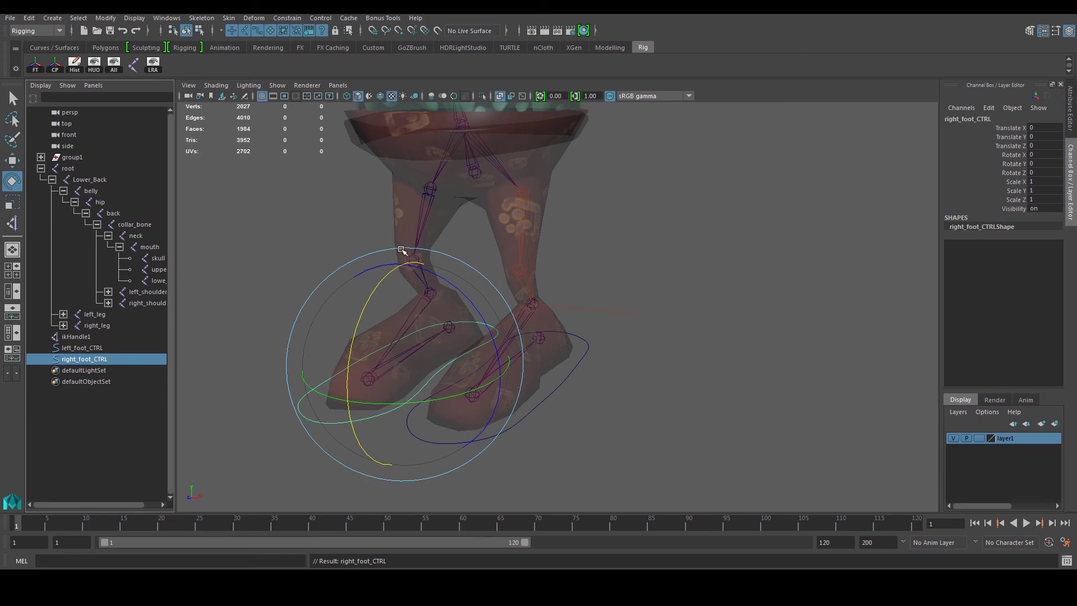
Step: Try to rename the left leg's IK handle as lef_leg_IK
click(653, 321)
click(610, 312)
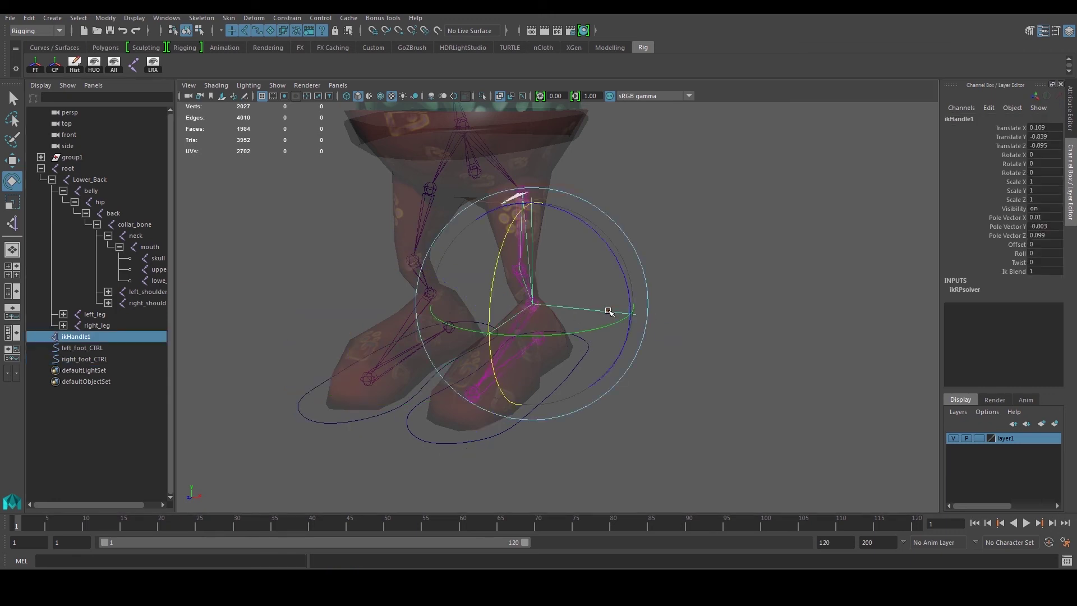
double_click(77, 337)
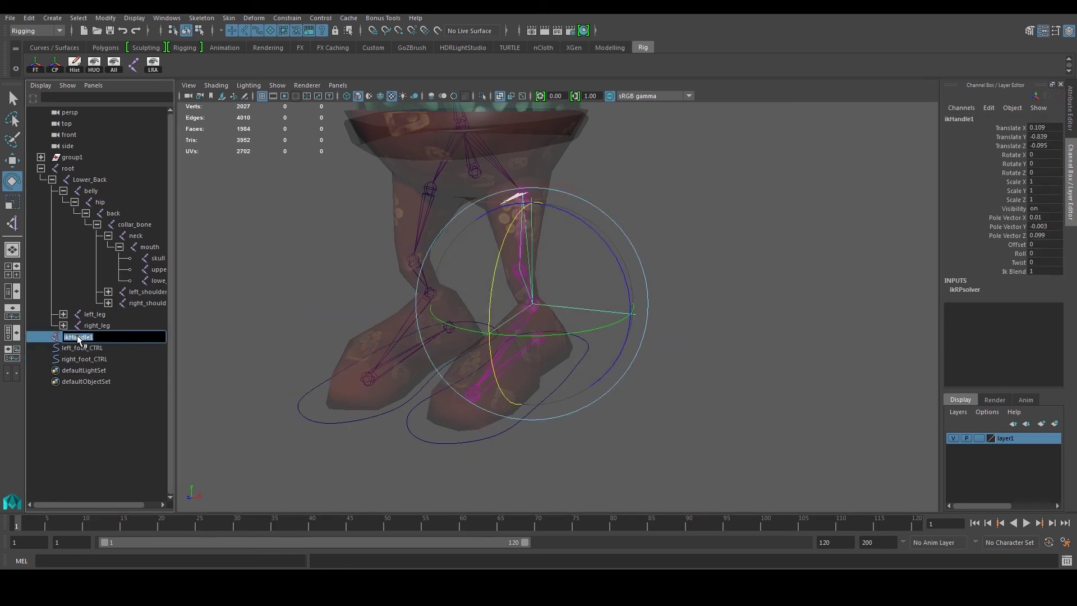
text(lef_leg_IK)
key(Return)
click(253, 320)
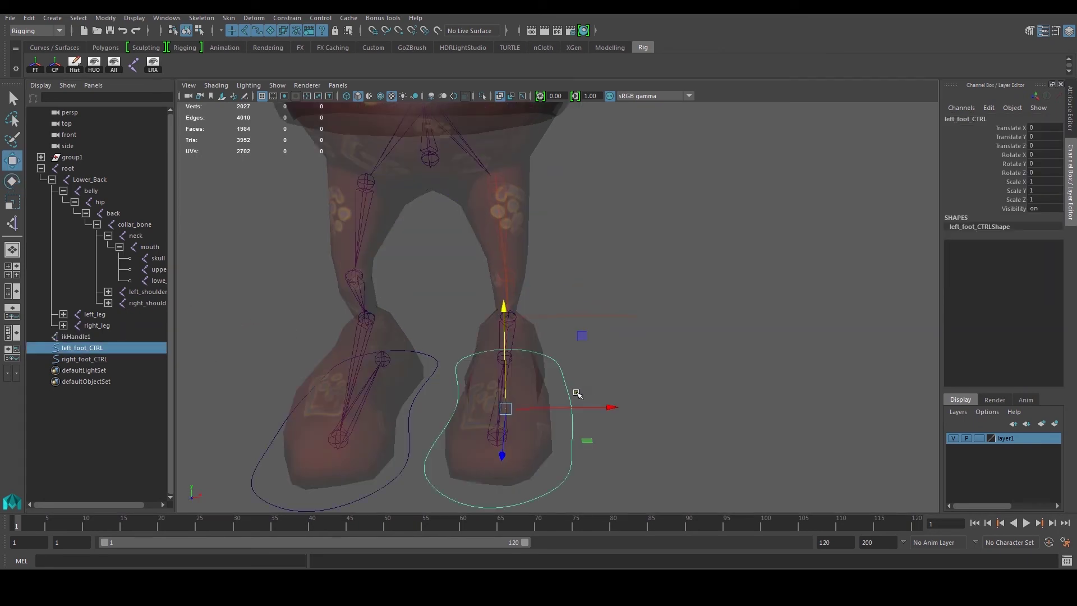
Step: Parent-constrain the left leg's IK handle to left_foot_CTRL with Maintain offset on and all translate and rotate axes
shift+drag(600, 297, 641, 345)
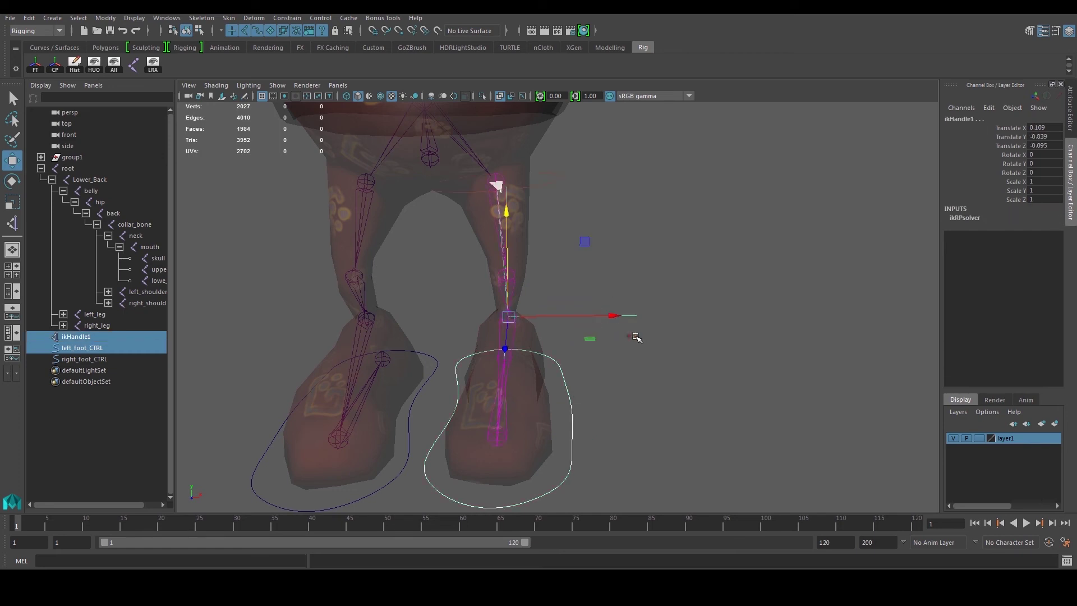
click(289, 19)
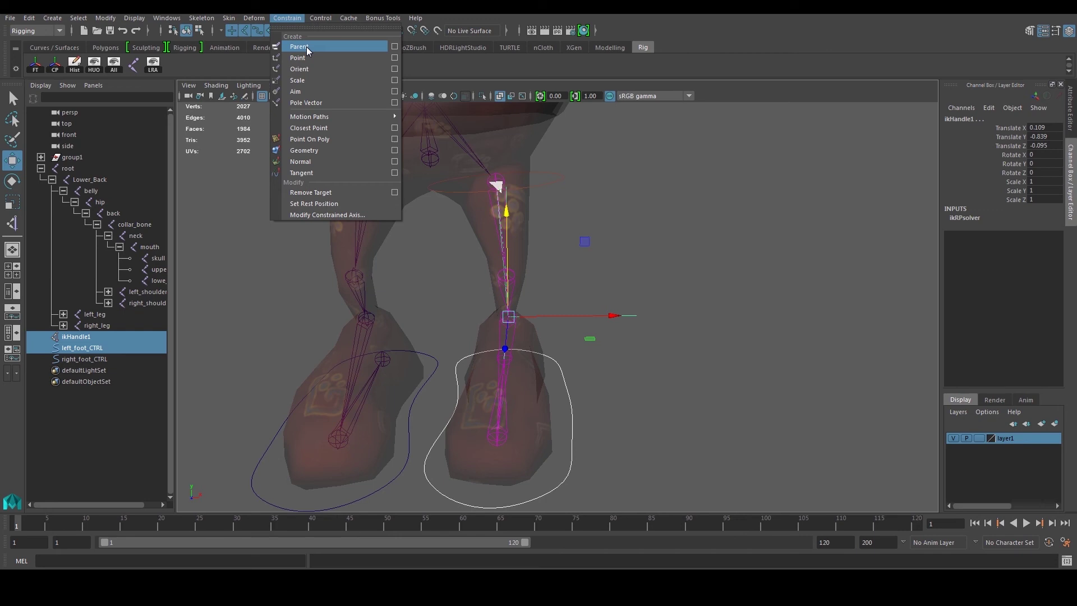
click(394, 47)
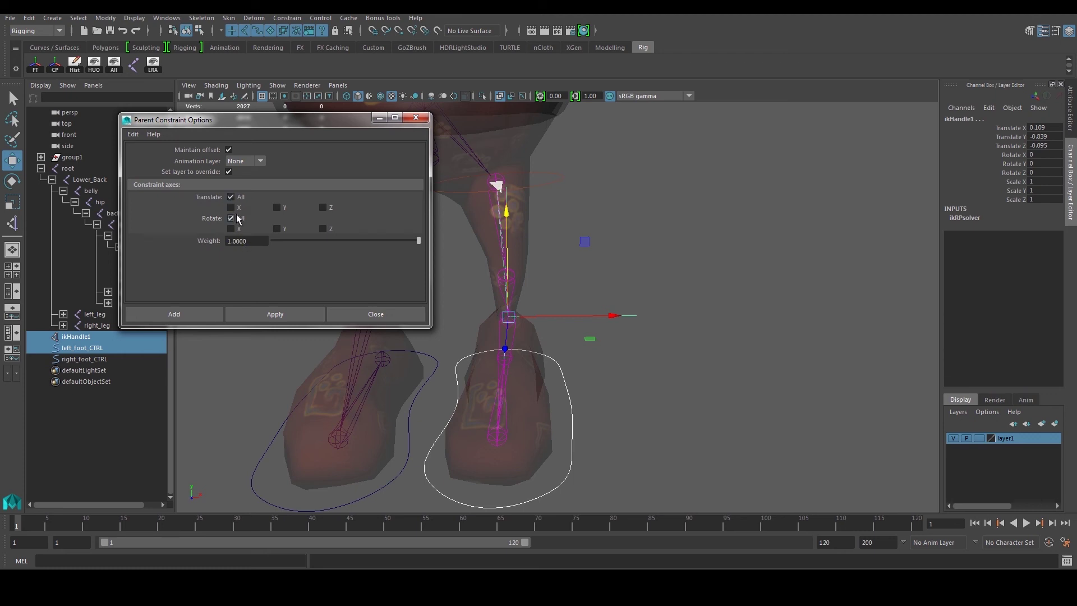
click(268, 313)
mouse_move(556, 346)
alt+mouse_down()
mouse_move(575, 351)
mouse_move(532, 321)
mouse_move(555, 331)
alt+mouse_up()
click(569, 336)
click(415, 118)
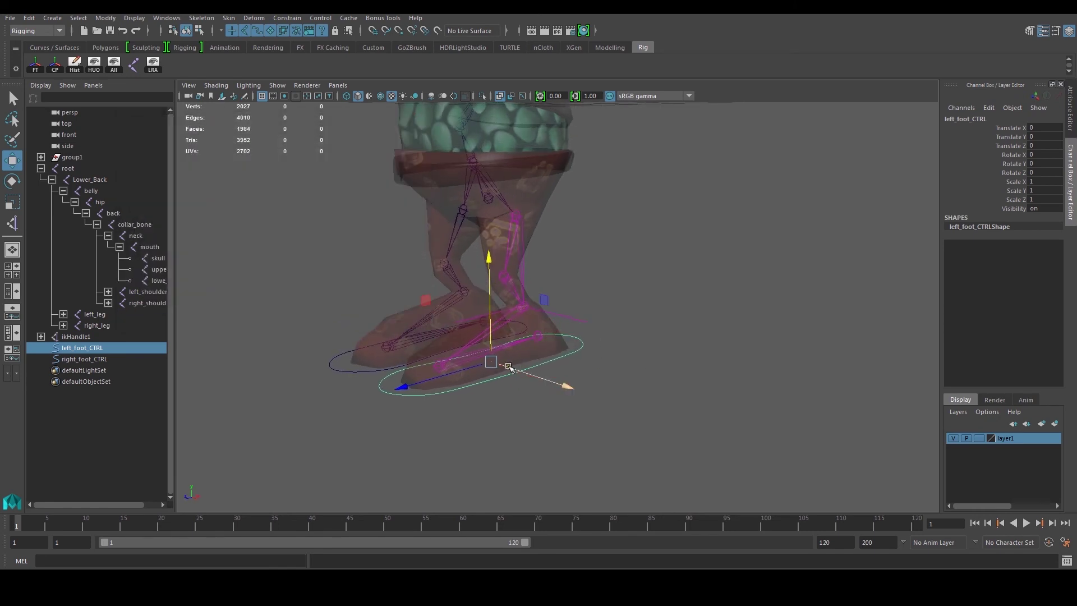
Step: Test the left foot control by moving it up and forward, and reset its Translate Y and Z to 0
click(620, 357)
click(586, 352)
drag(489, 355, 509, 213)
key(ctrl+z)
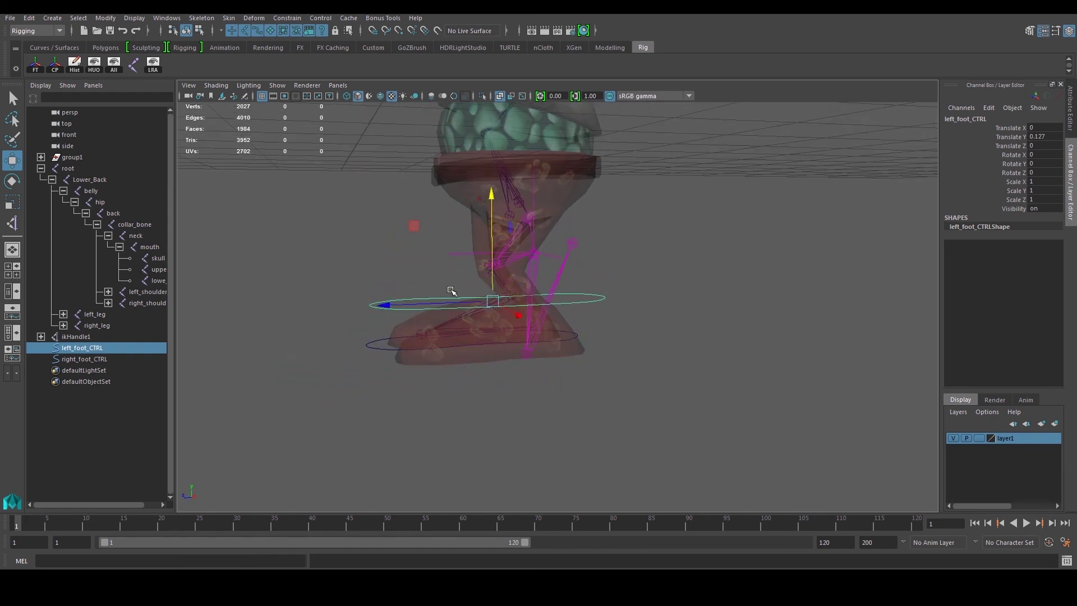
drag(420, 305, 391, 318)
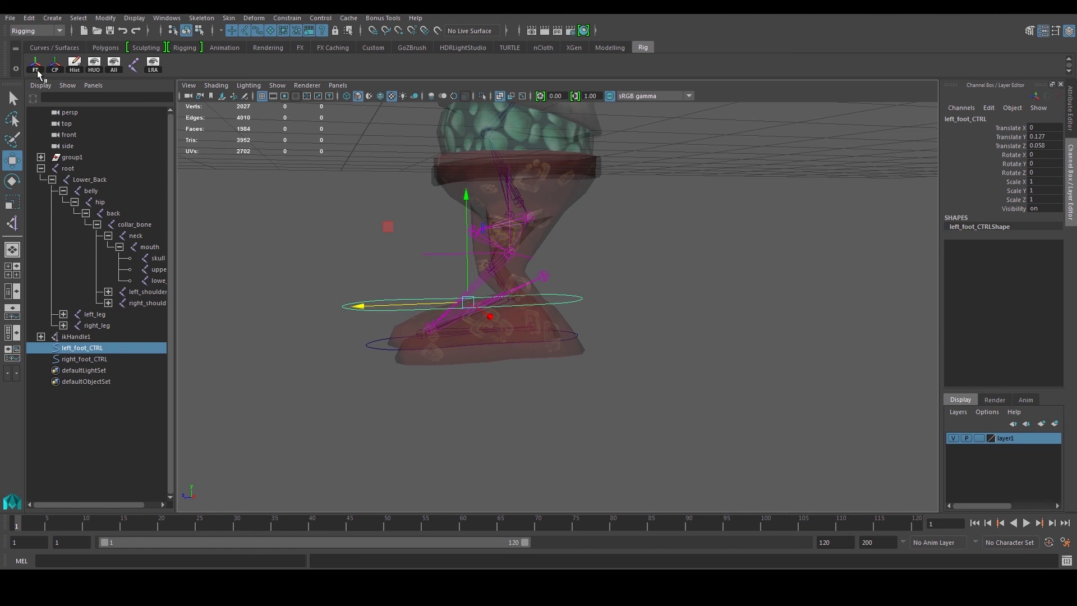
drag(414, 299, 344, 298)
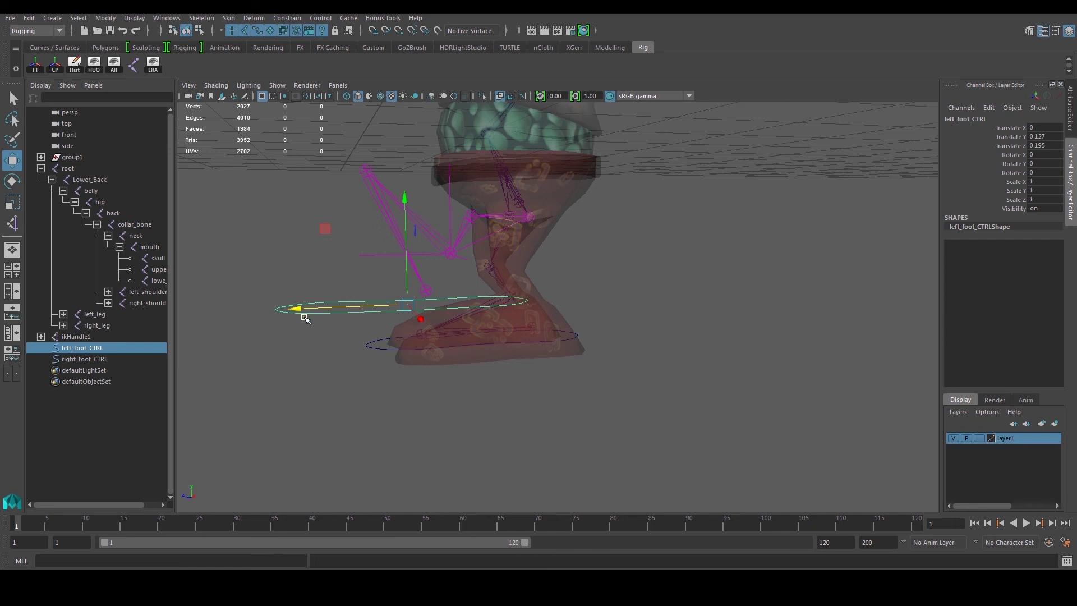
click(1041, 138)
shift+click(1042, 146)
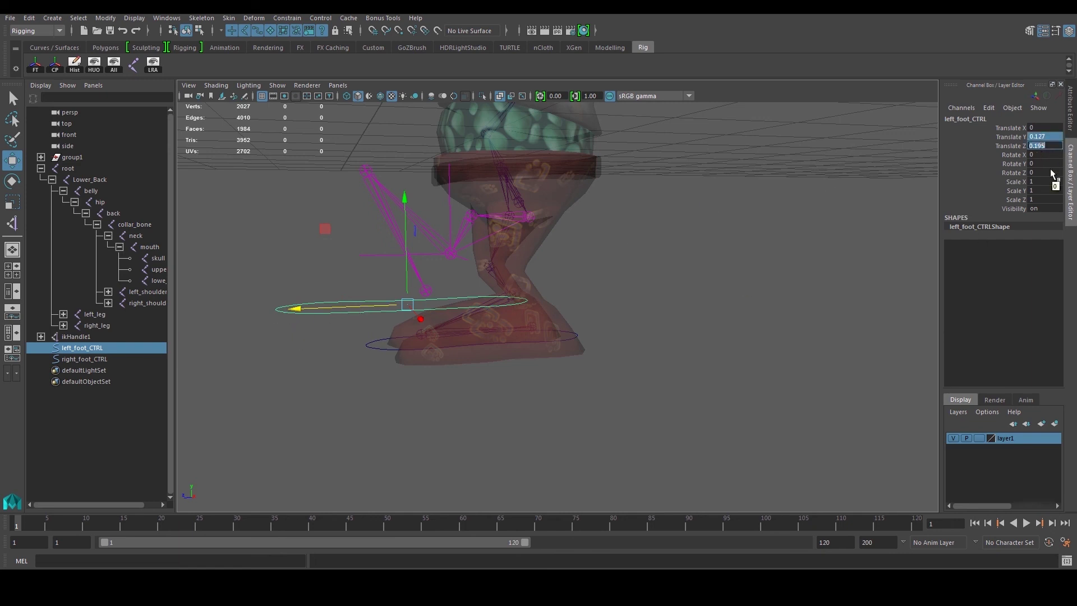
text(0)
key(Return)
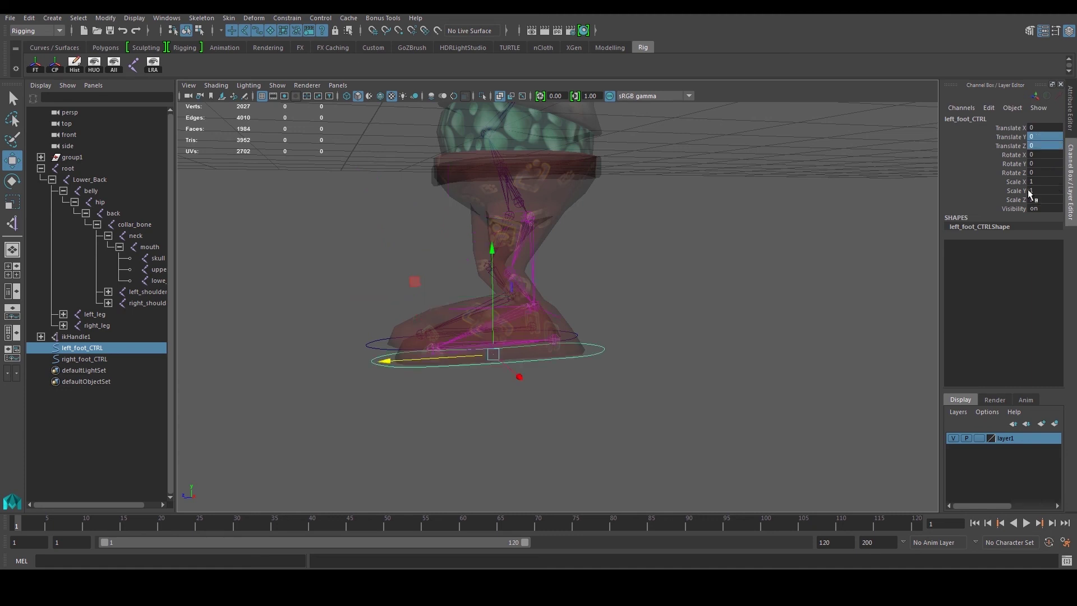
Step: Examine the constrained translate and rotate channels of the left leg's IK handle and compare them with the left foot control
alt+drag(697, 255, 750, 258)
click(692, 286)
click(513, 310)
alt+drag(569, 321, 649, 312)
scroll(656, 320, up, 5)
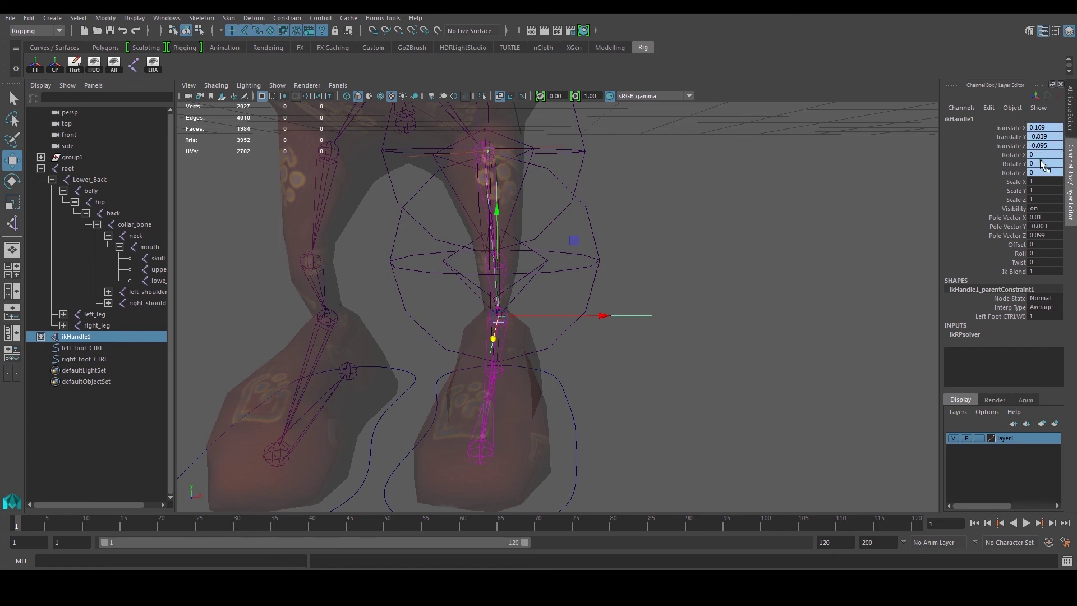
click(574, 421)
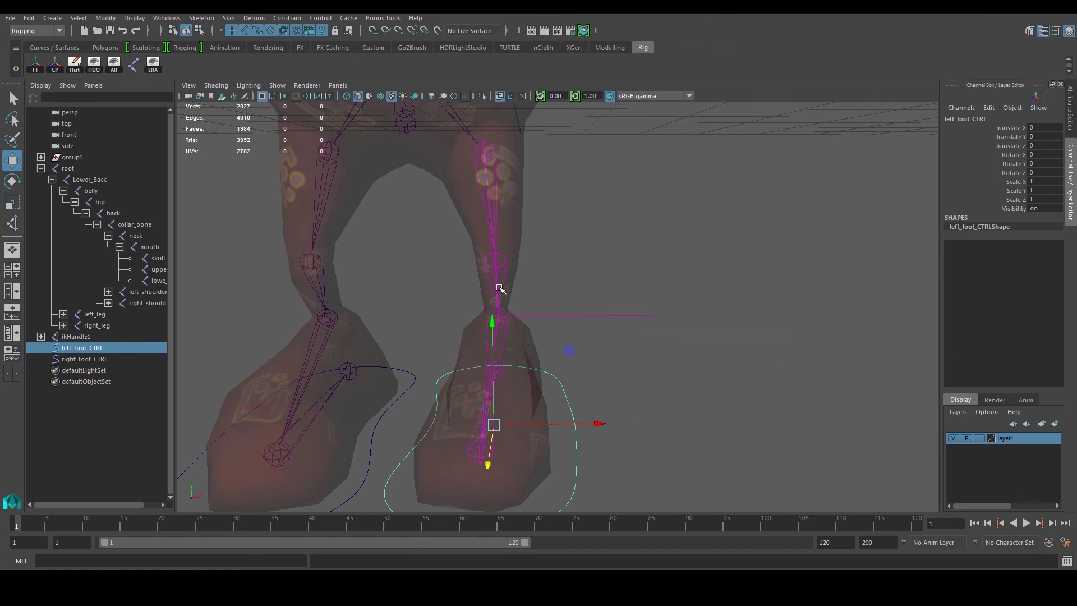
click(631, 278)
Step: Orient-constrain the left ankle joint to left_foot_CTRL with Maintain offset on and all axes, and check the ankle's constrained rotate channels
alt+drag(637, 298, 582, 299)
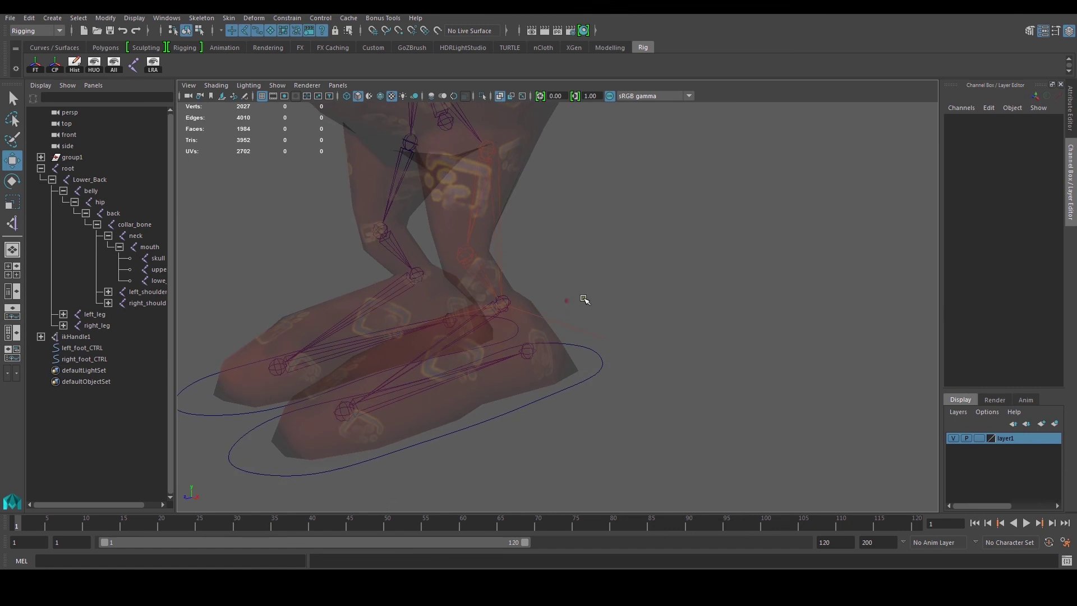
scroll(594, 306, up, 3)
alt+middle_drag(537, 308, 567, 304)
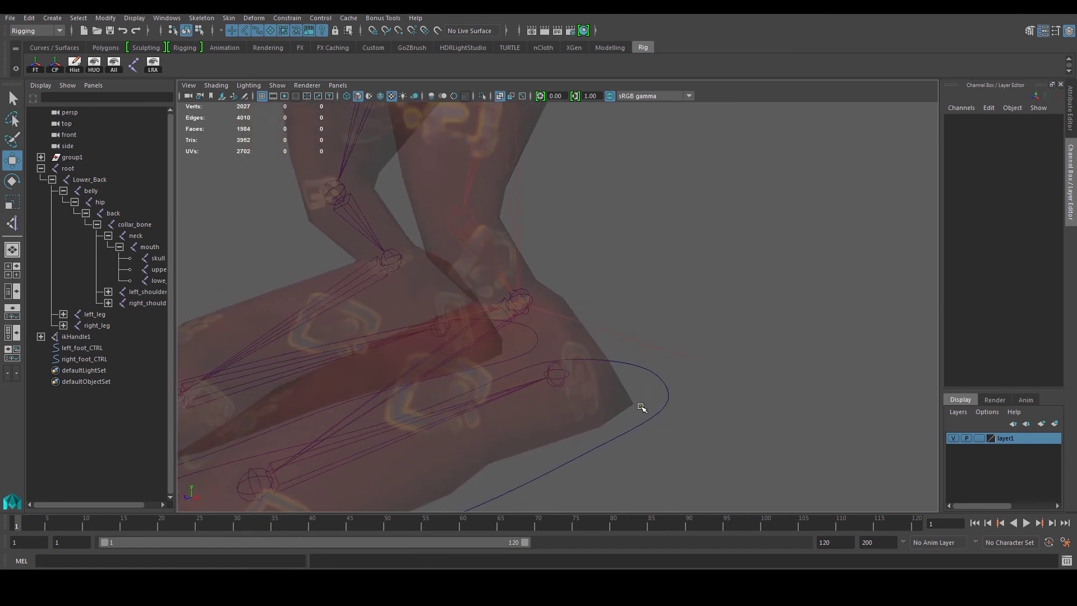
alt+drag(640, 389, 672, 406)
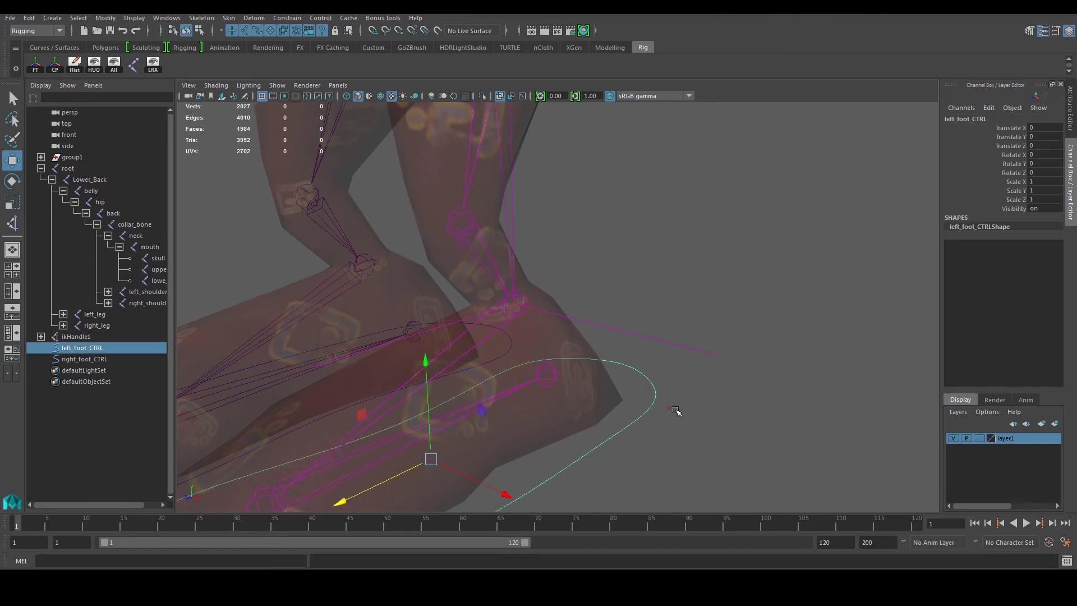
scroll(614, 384, up, 3)
shift+click(500, 290)
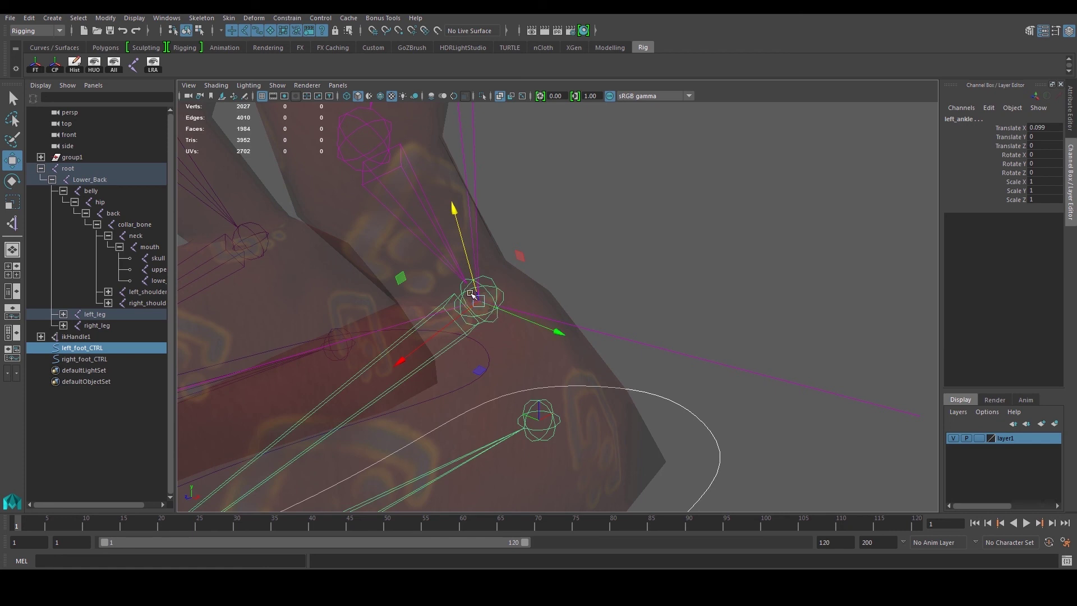
click(287, 18)
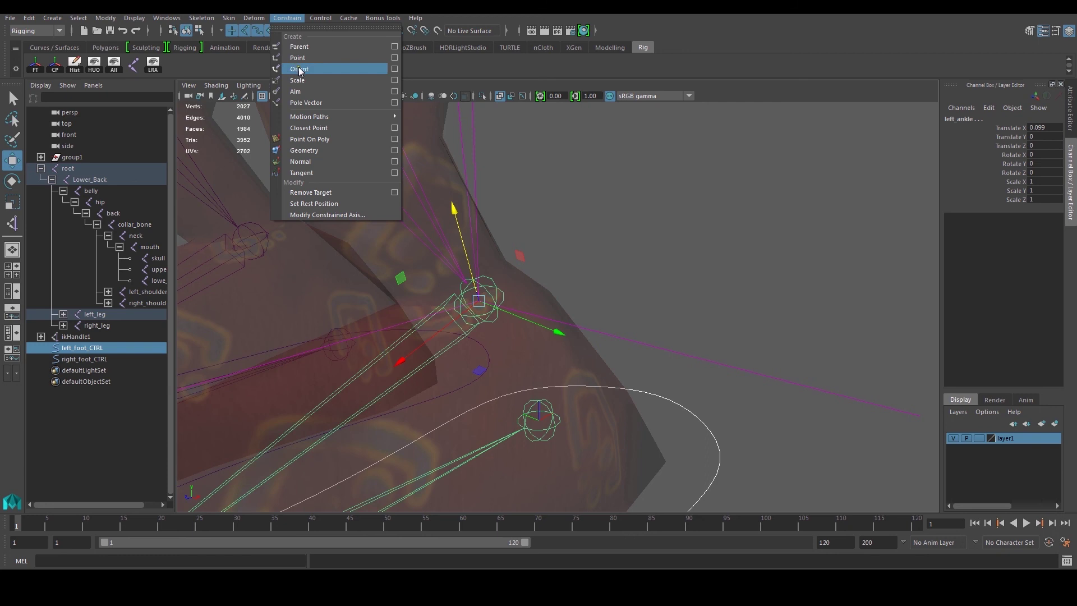
click(394, 69)
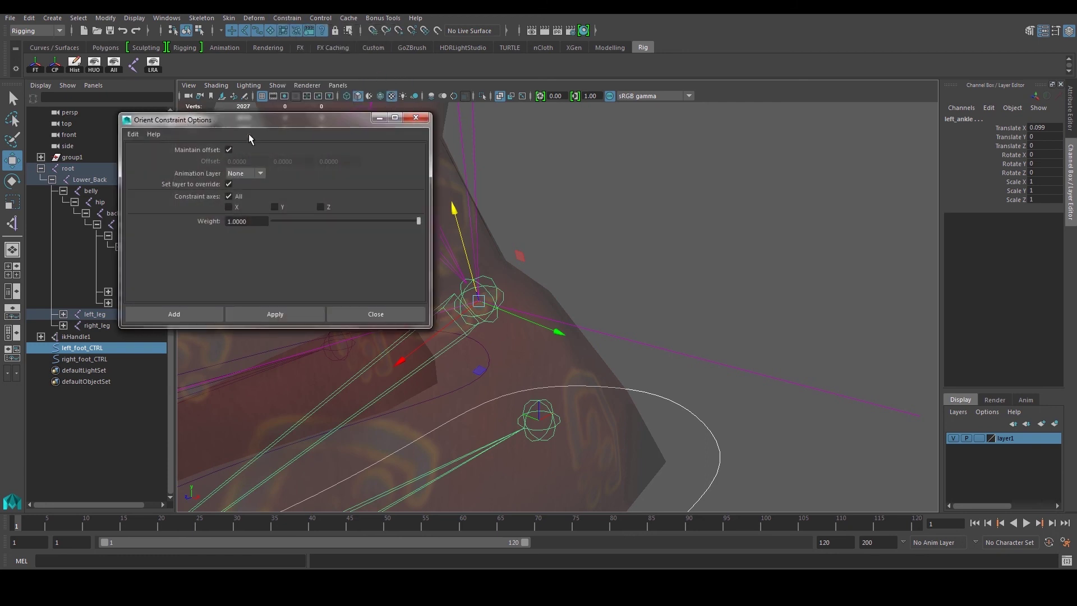
click(272, 315)
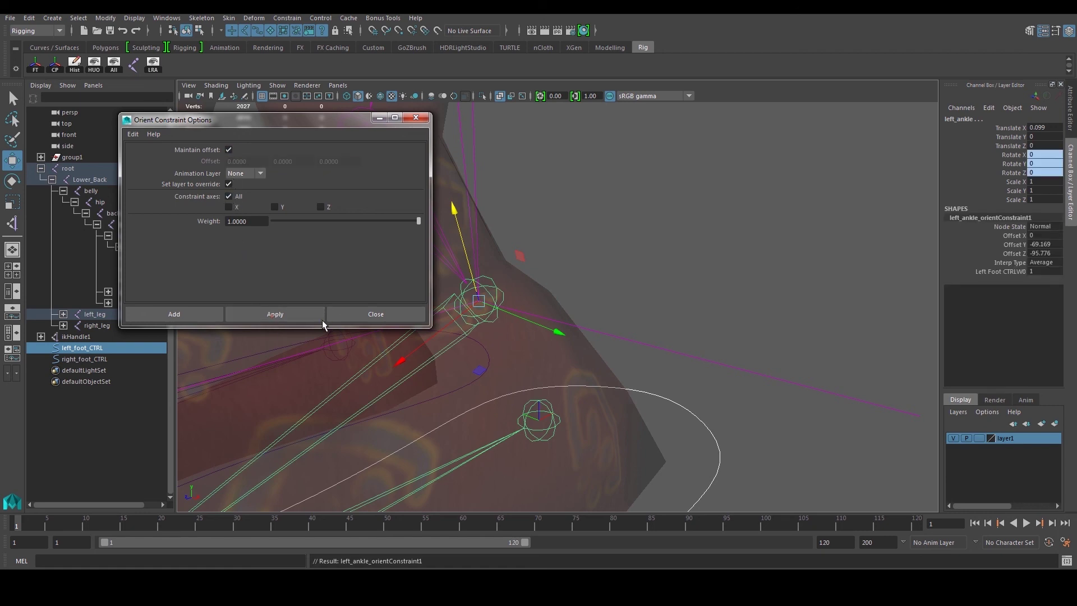
click(412, 119)
click(499, 267)
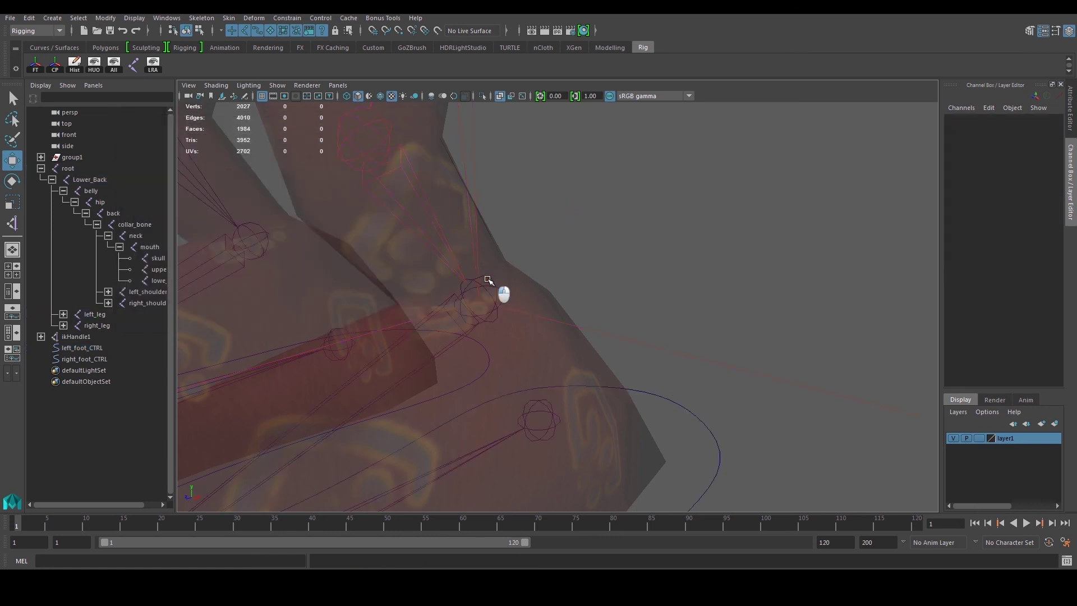
click(501, 293)
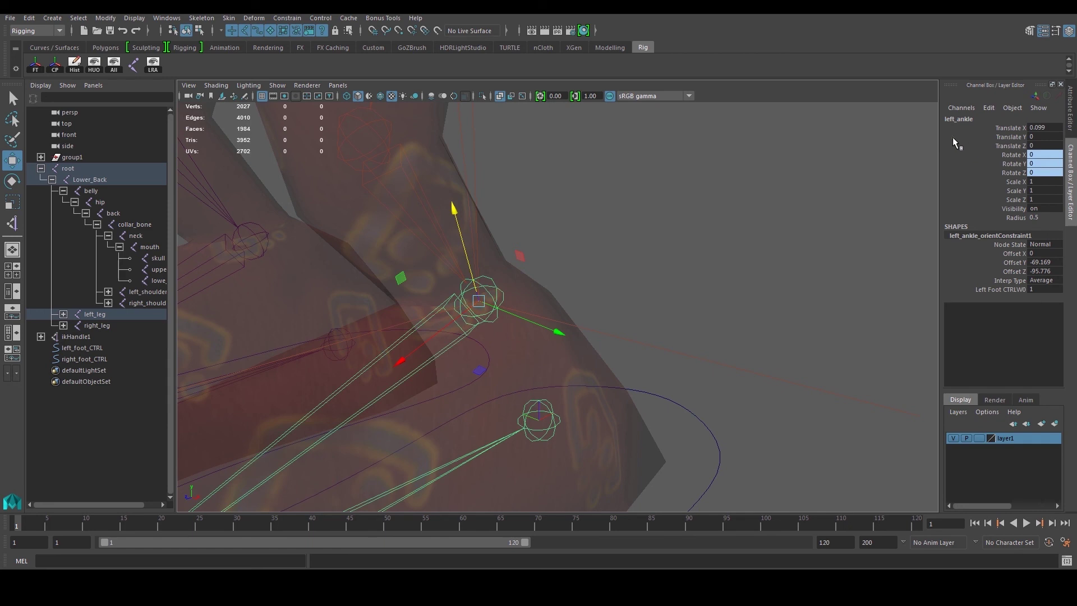
Step: Test the left foot control by moving it about 0.07 up and 0.16 forward and rotating it about -37 degrees in X
scroll(728, 353, down, 5)
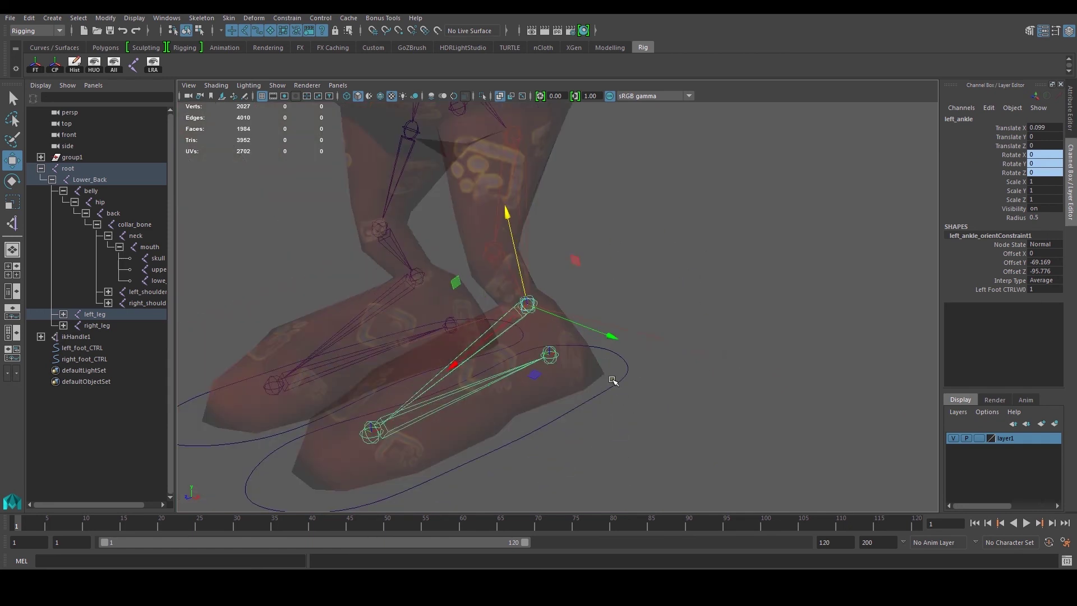
click(626, 374)
scroll(647, 399, down, 4)
alt+drag(611, 392, 534, 361)
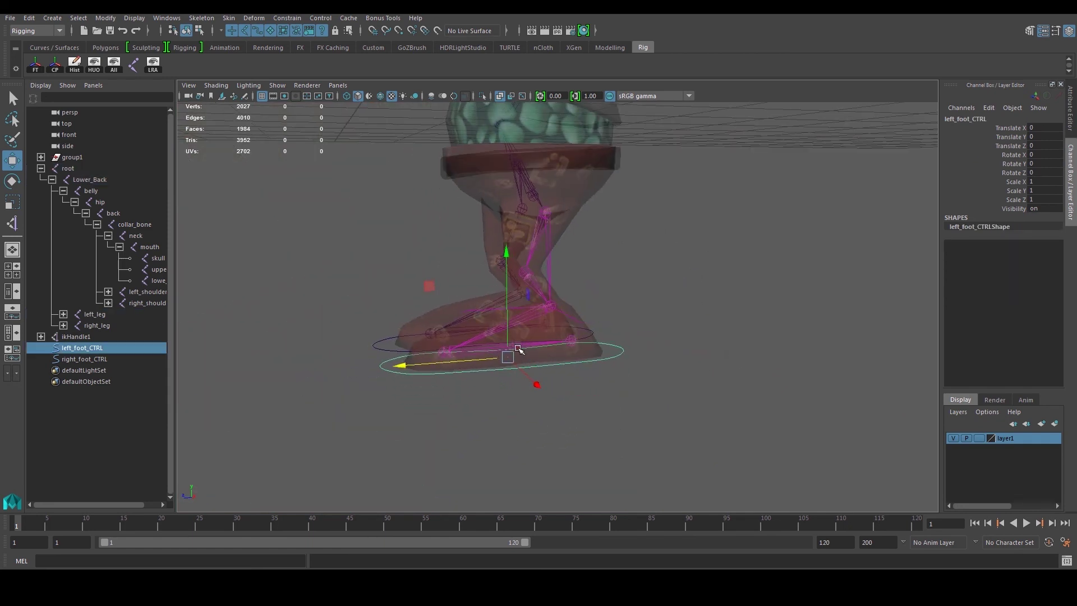
drag(506, 262, 492, 229)
drag(411, 332, 351, 339)
key(e)
drag(407, 234, 473, 230)
key(w)
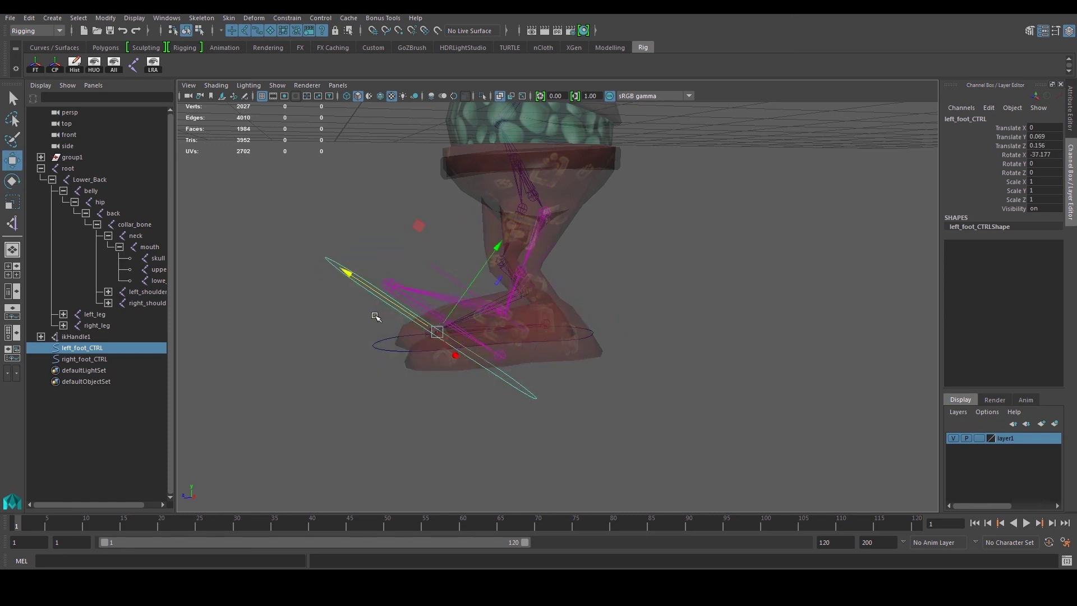
Step: Move the tilted left foot control to about 0.23 in Y and 0.19 in Z, and reset Translate Y, Z and Rotate X to 0
drag(387, 299, 478, 173)
drag(419, 259, 396, 262)
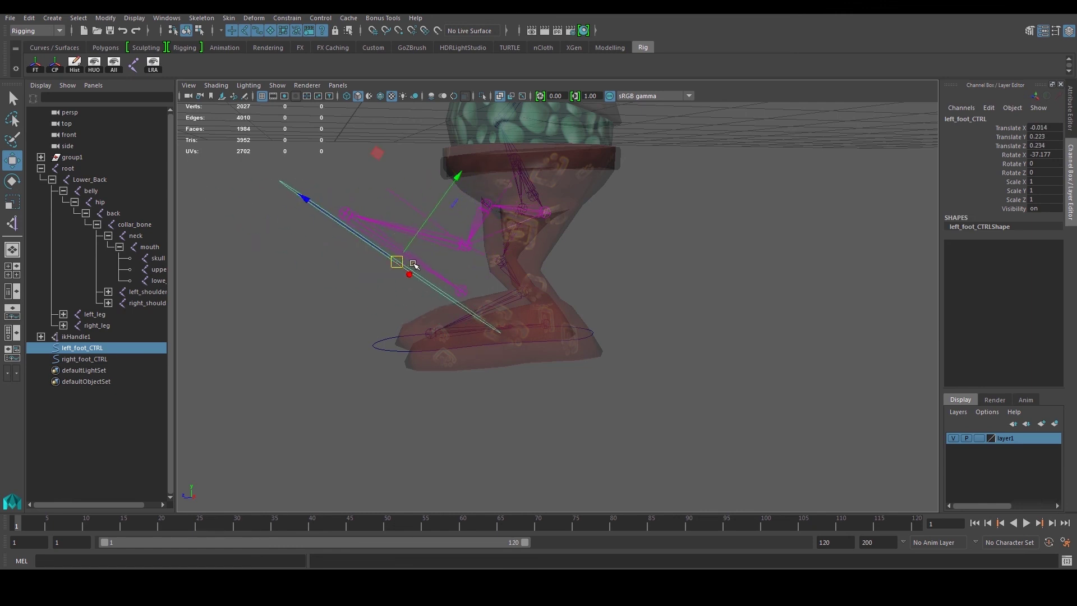
key(ctrl+z)
click(285, 184)
drag(285, 186, 319, 211)
alt+drag(320, 213, 304, 196)
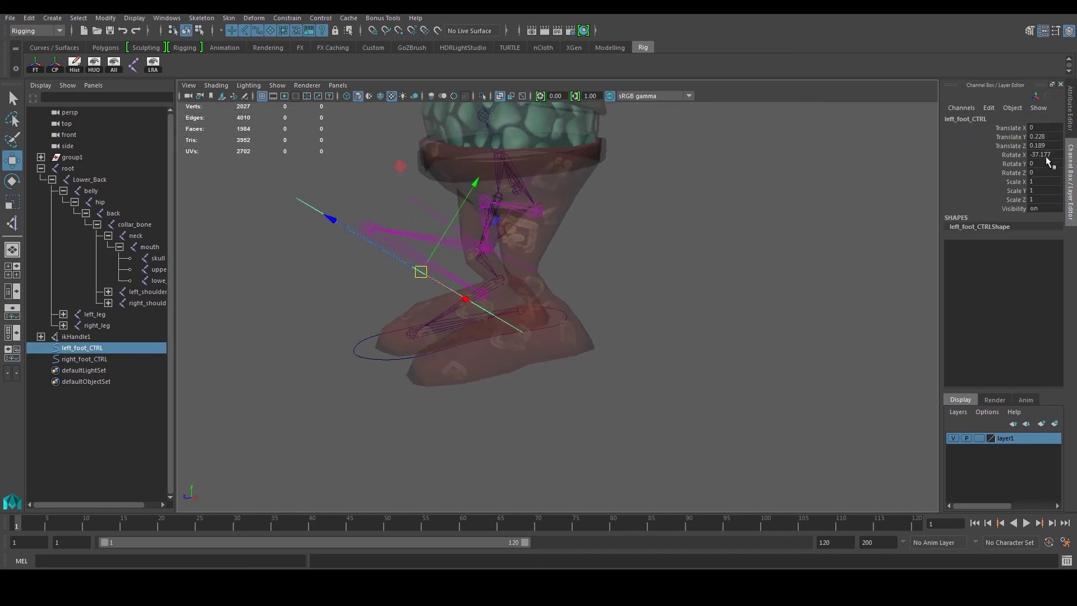
text(0)
key(Return)
alt+drag(841, 240, 569, 365)
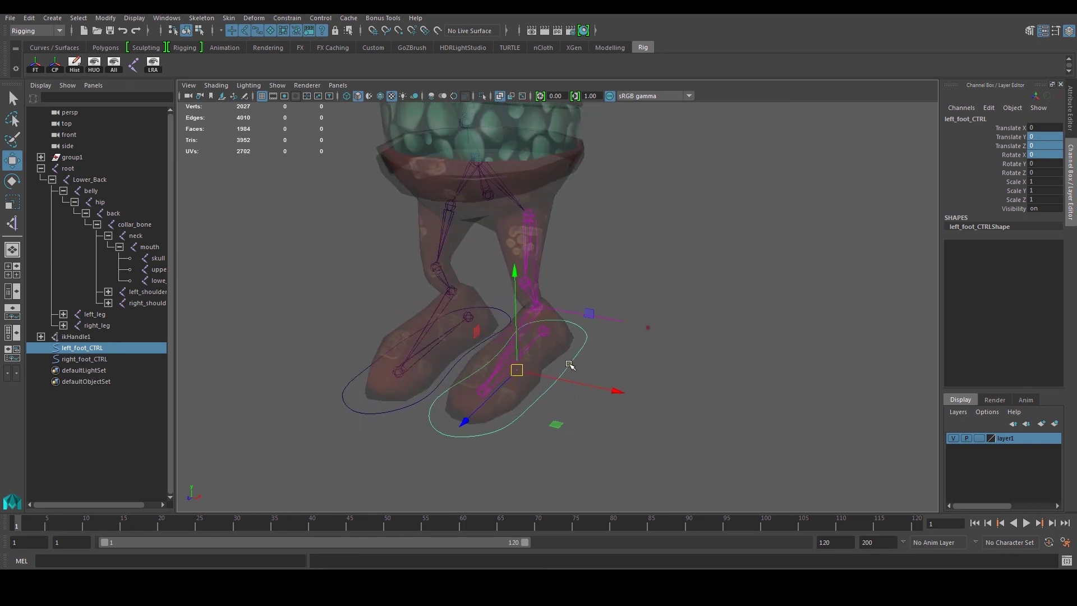
Step: Examine the left leg's IK chain and foot joints against the right leg from the front and the side
click(619, 352)
alt+drag(584, 329, 683, 326)
scroll(617, 281, up, 2)
alt+drag(593, 268, 544, 302)
scroll(550, 301, up, 3)
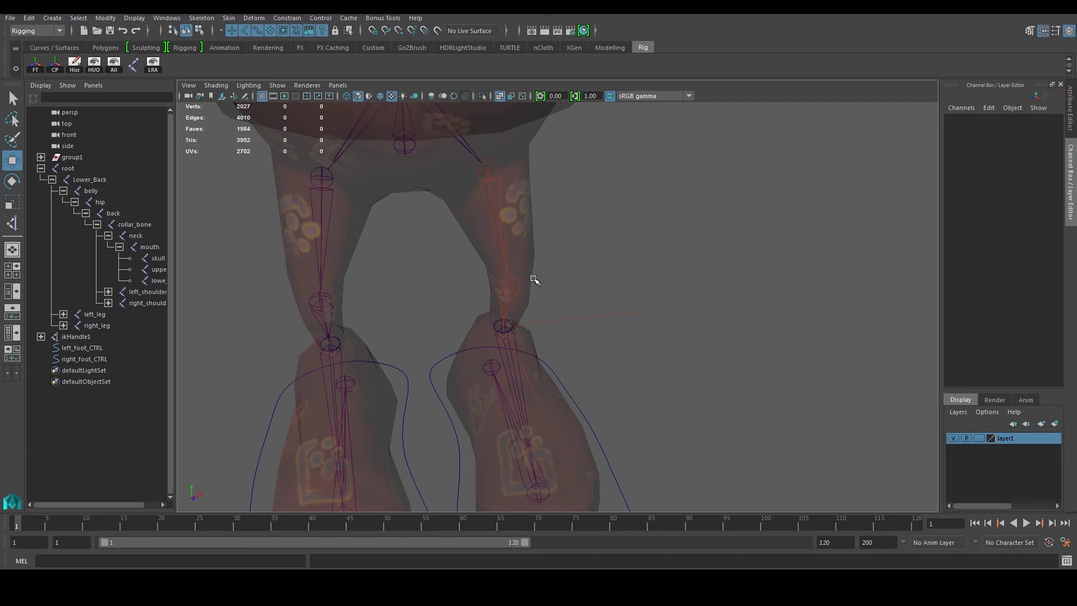
scroll(535, 280, down, 2)
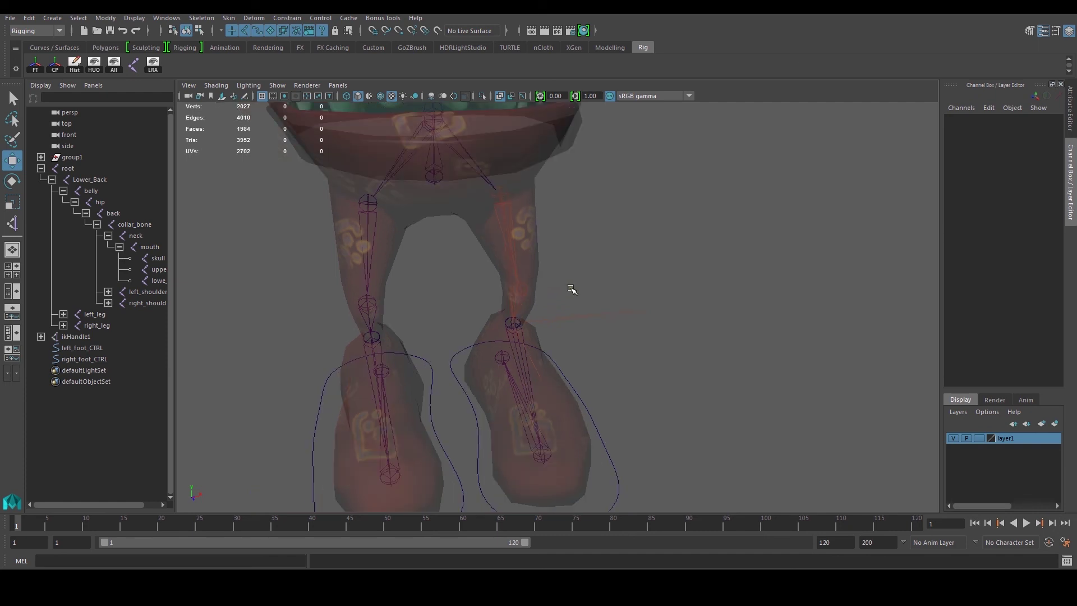
alt+drag(565, 289, 406, 270)
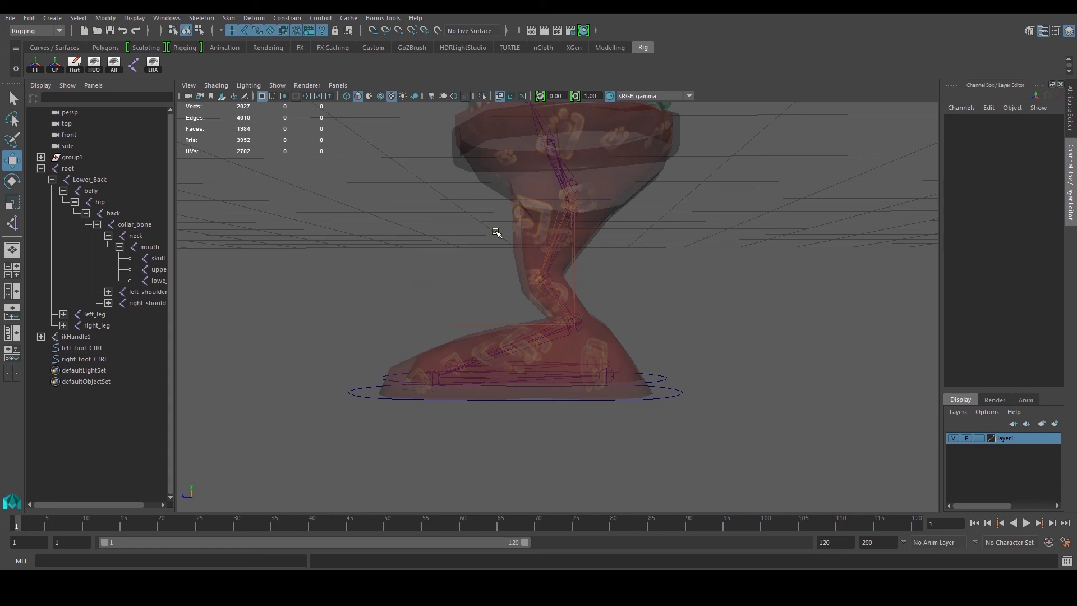
alt+drag(490, 235, 562, 284)
alt+drag(488, 336, 543, 337)
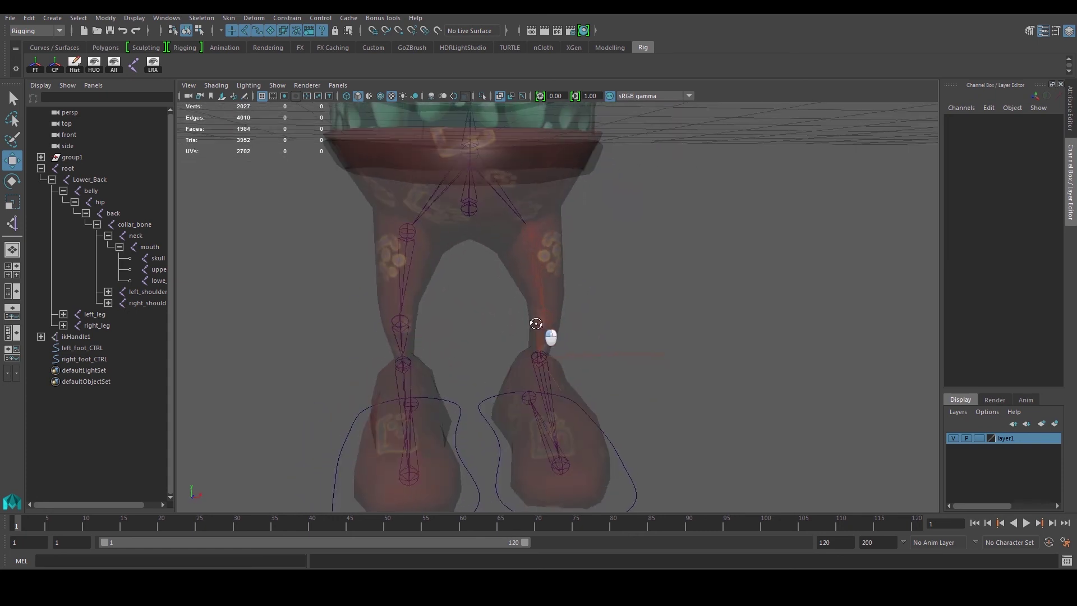
Step: Examine the whole character's skeleton together with both foot controls from several angles
click(635, 486)
scroll(666, 454, down, 3)
click(684, 448)
click(603, 442)
alt+drag(599, 444, 603, 455)
alt+middle_drag(582, 383, 583, 455)
alt+drag(539, 387, 584, 358)
click(664, 388)
scroll(666, 388, down, 5)
click(573, 391)
alt+middle_drag(643, 308, 629, 368)
click(629, 368)
alt+drag(628, 370, 485, 370)
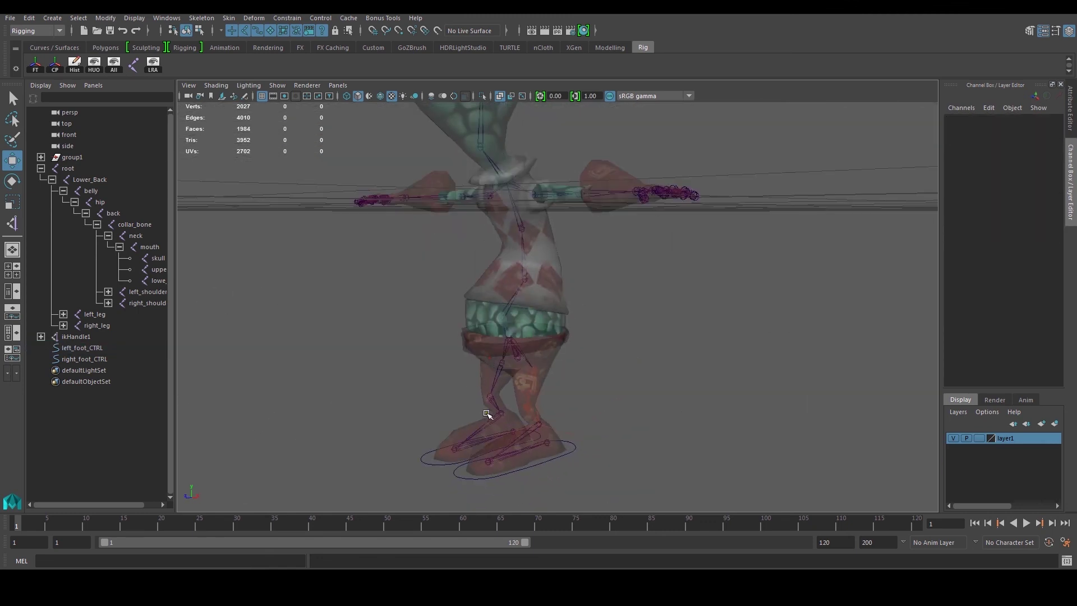